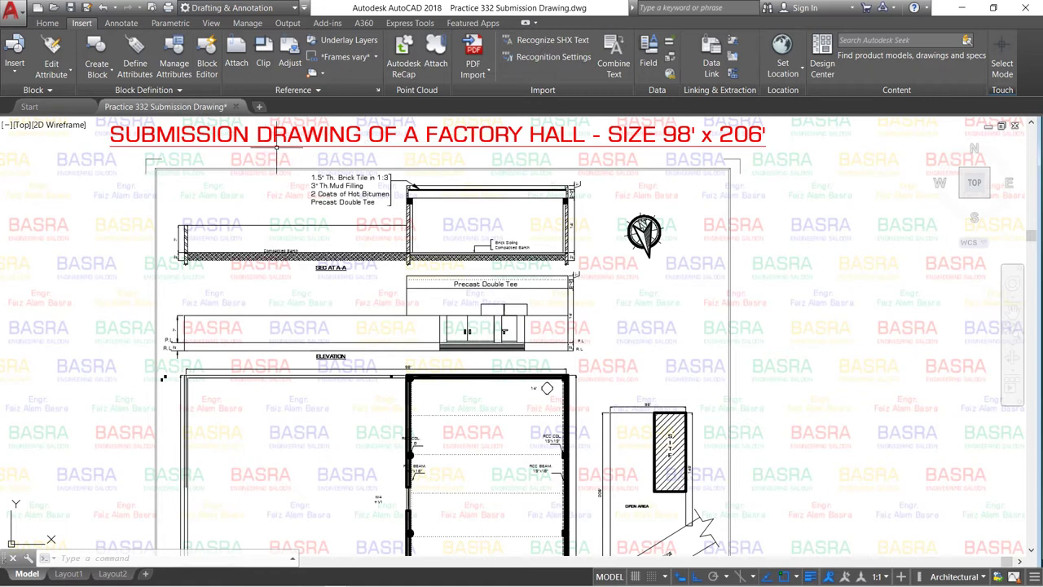
- Move the D 1 label a short distance right, beside its door near the 22½"x22½" pillar
scroll(281, 145, down, 4)
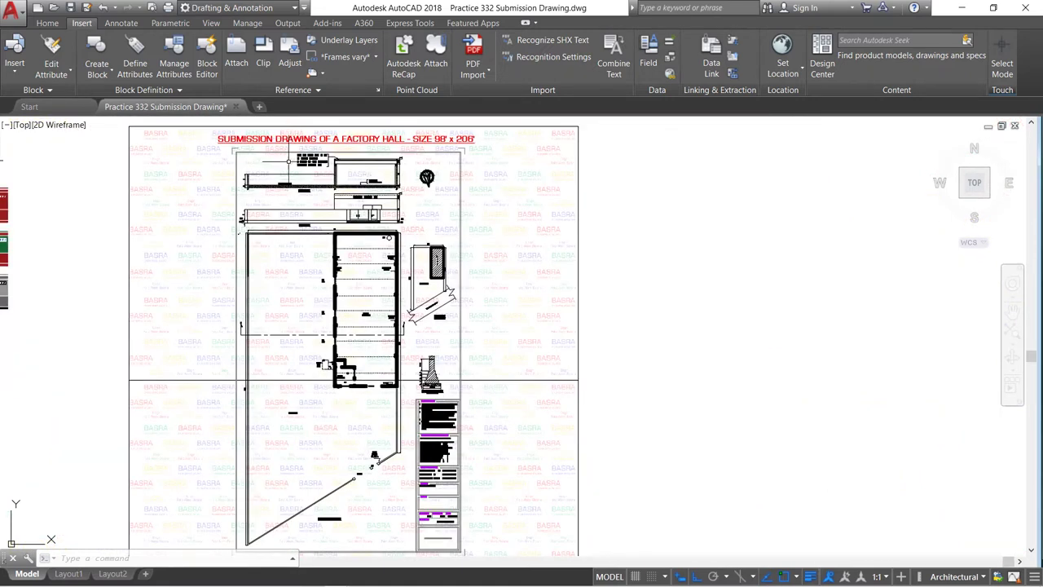
scroll(315, 384, up, 2)
scroll(345, 366, down, 2)
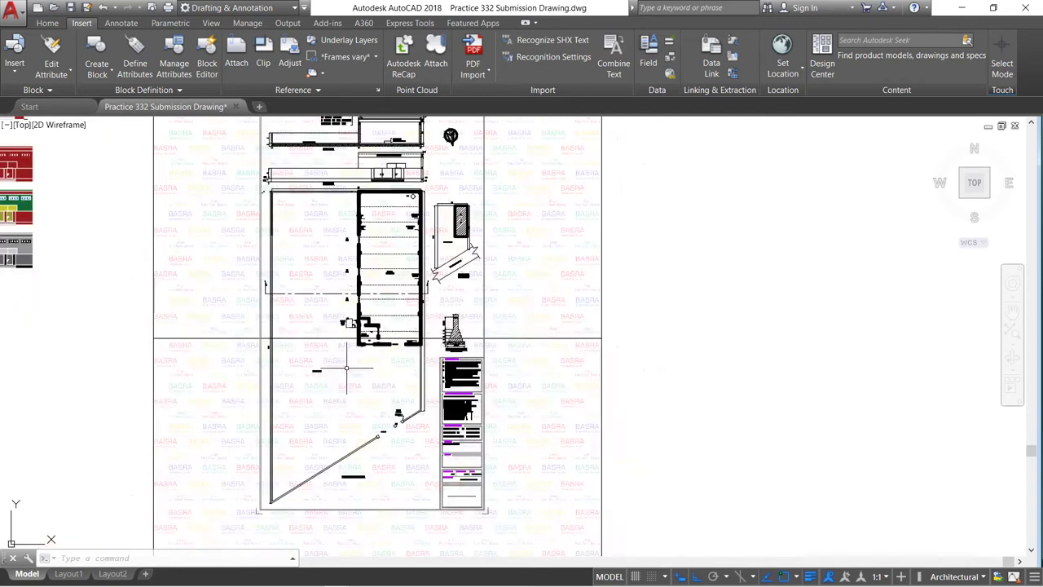
scroll(319, 200, up, 4)
scroll(314, 189, up, 2)
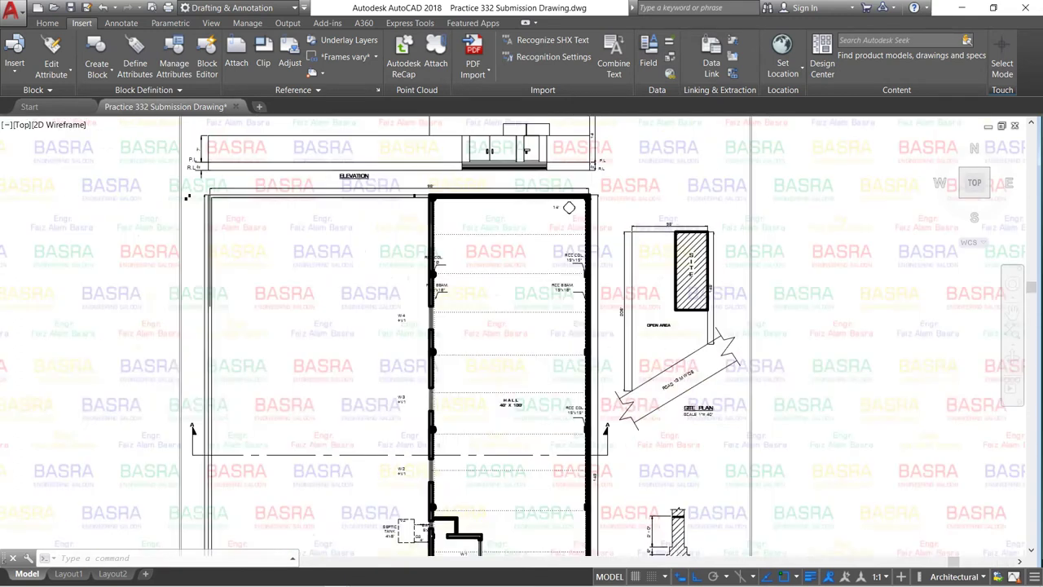
scroll(312, 186, up, 3)
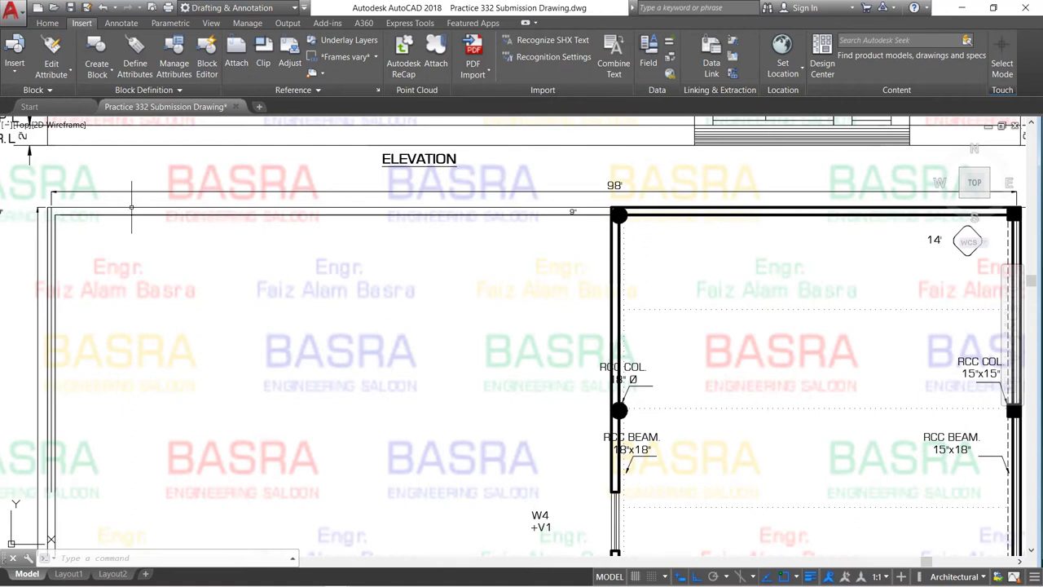
scroll(205, 208, down, 2)
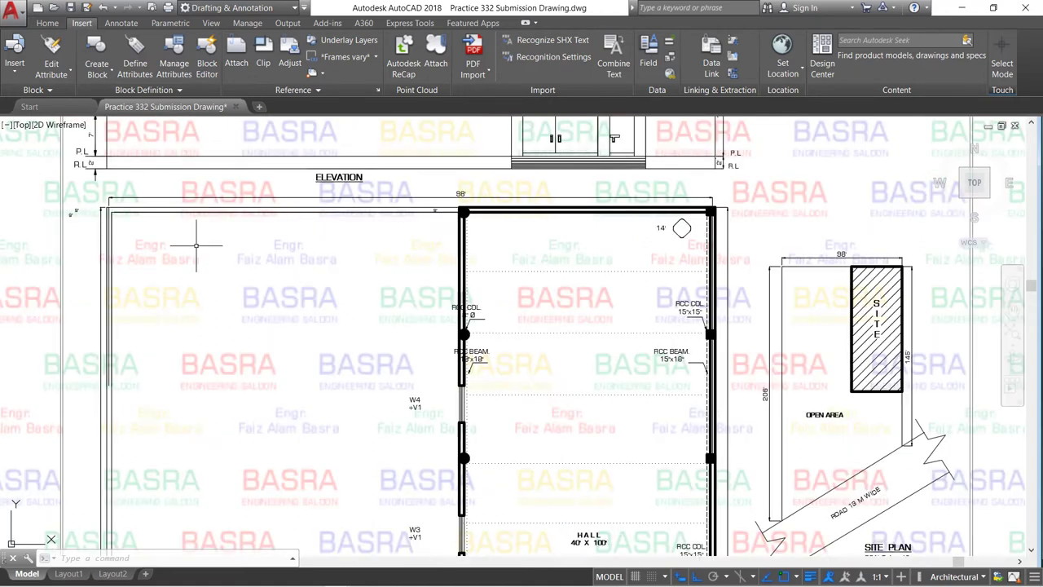
scroll(208, 218, down, 4)
scroll(151, 391, up, 5)
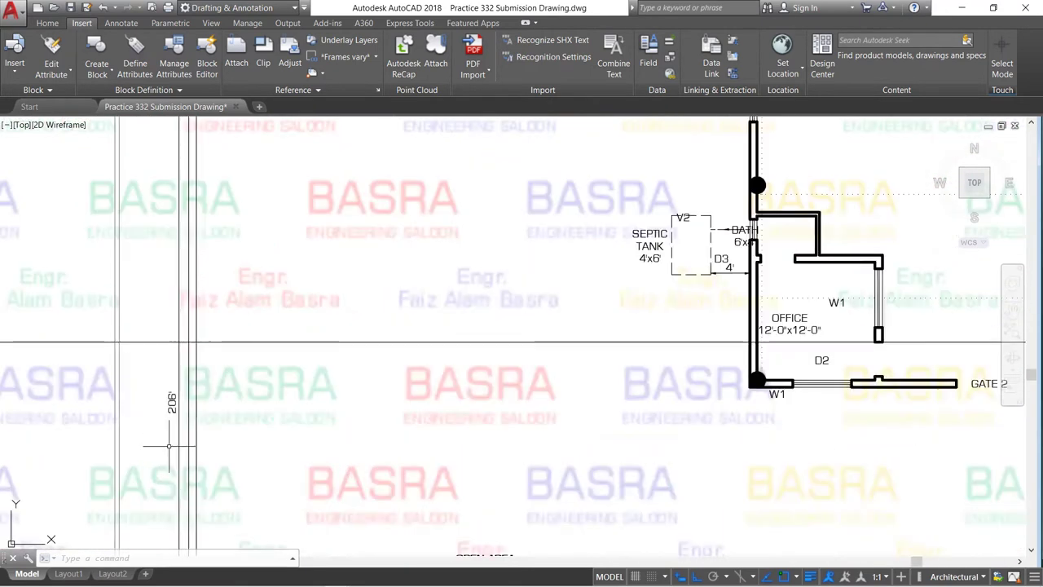
scroll(173, 384, down, 3)
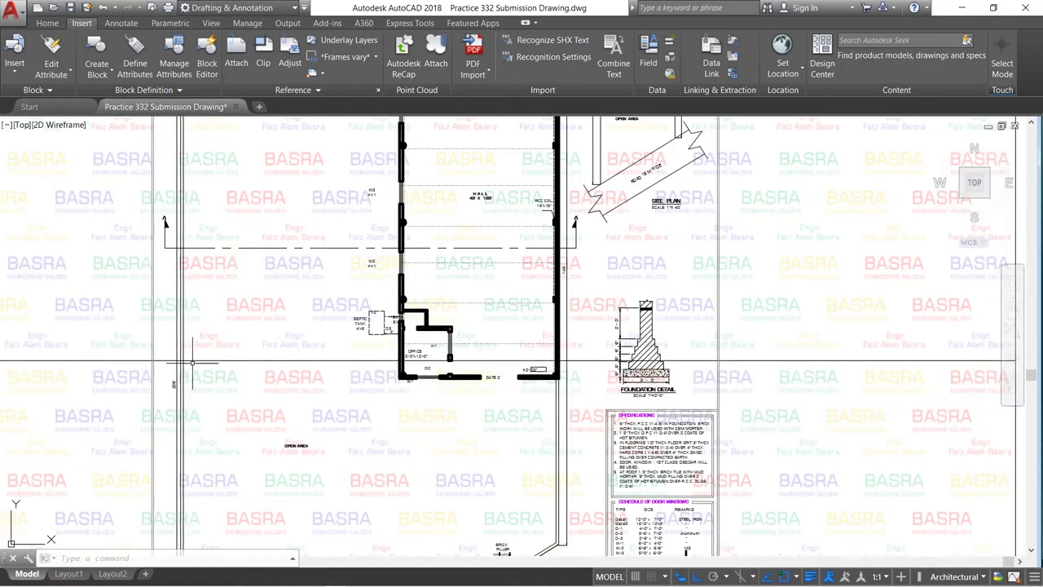
scroll(173, 384, down, 2)
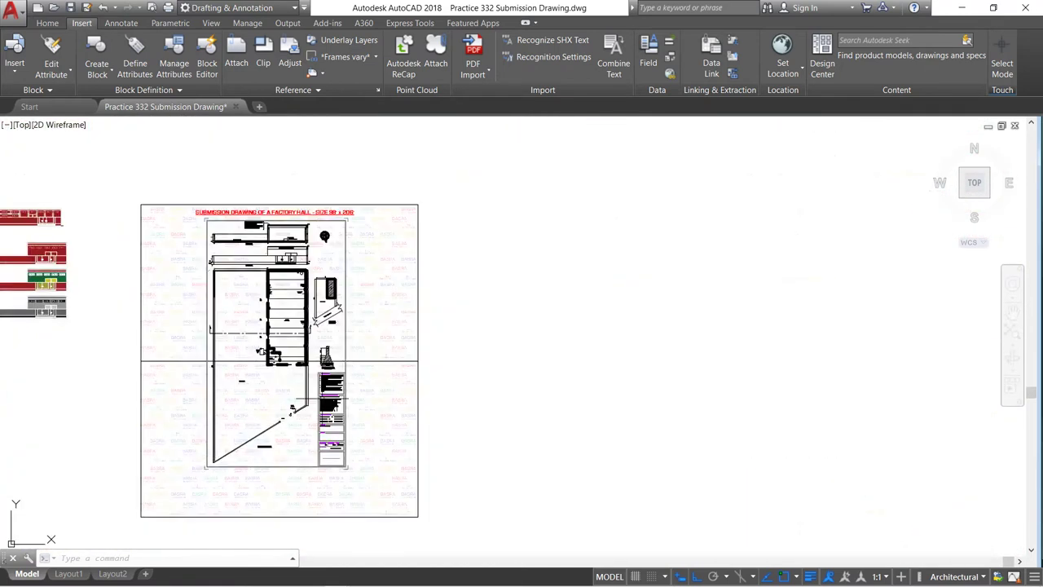
scroll(324, 358, up, 2)
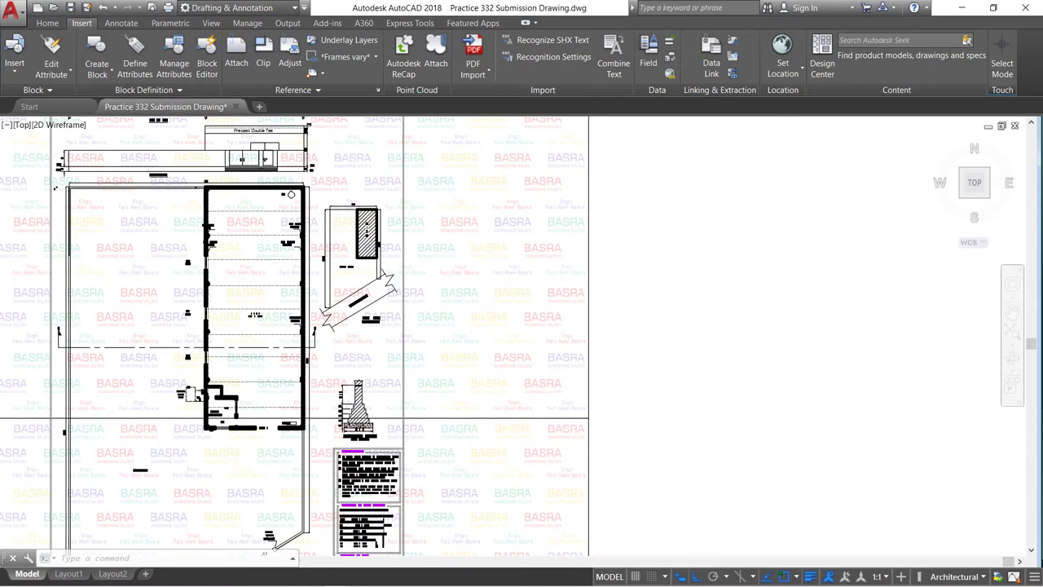
scroll(324, 359, up, 1)
scroll(324, 359, up, 1)
scroll(295, 354, up, 1)
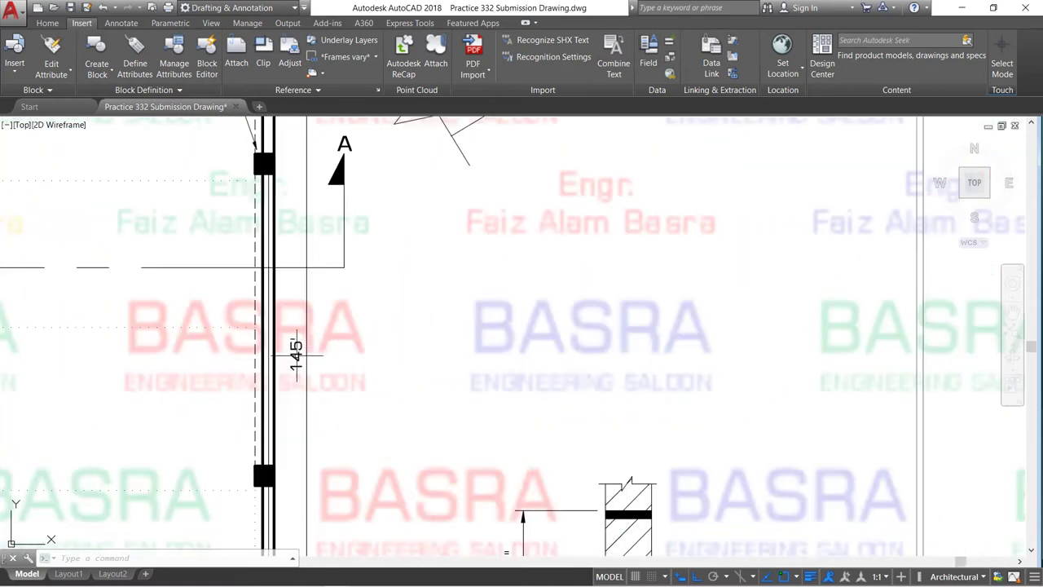
scroll(295, 354, down, 2)
scroll(297, 334, down, 2)
scroll(298, 334, down, 4)
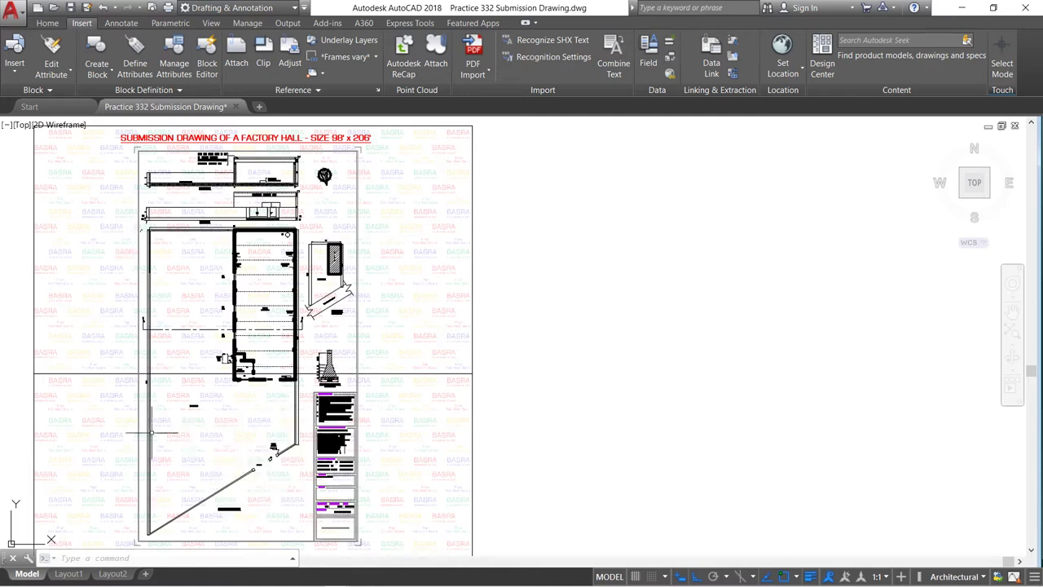
scroll(161, 513, up, 5)
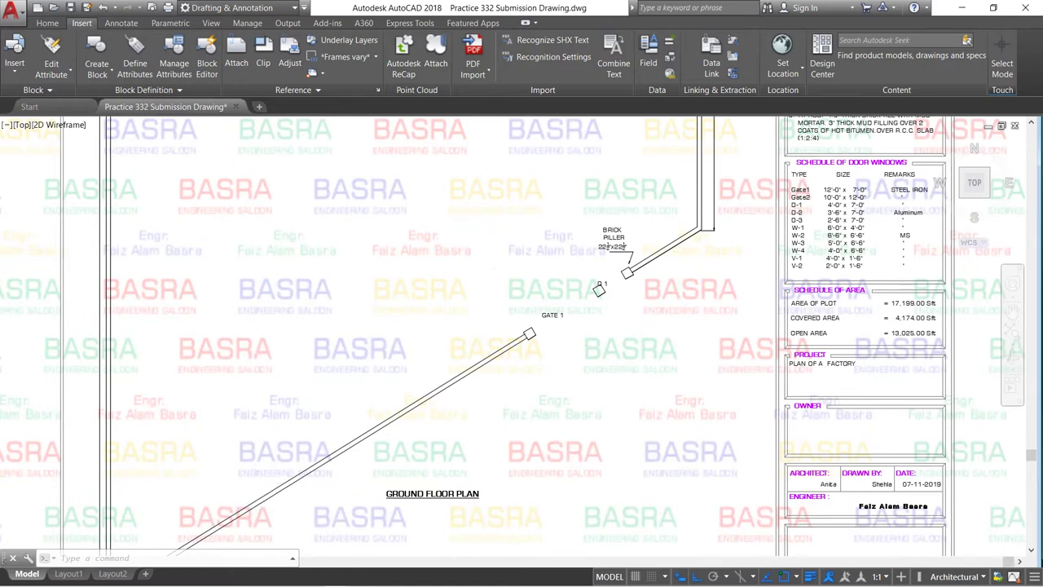
scroll(240, 498, down, 5)
scroll(399, 420, up, 5)
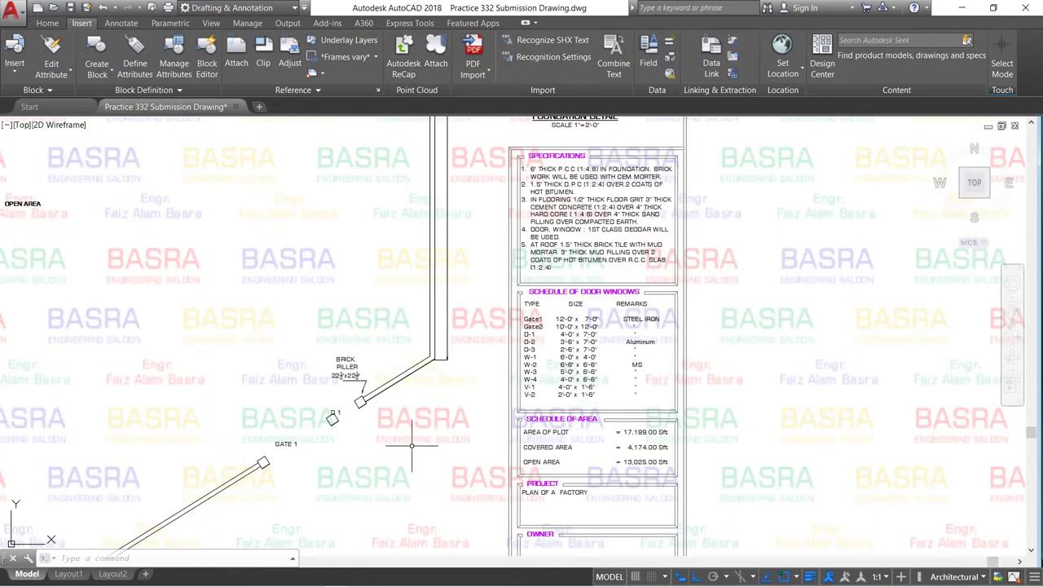
scroll(359, 401, up, 2)
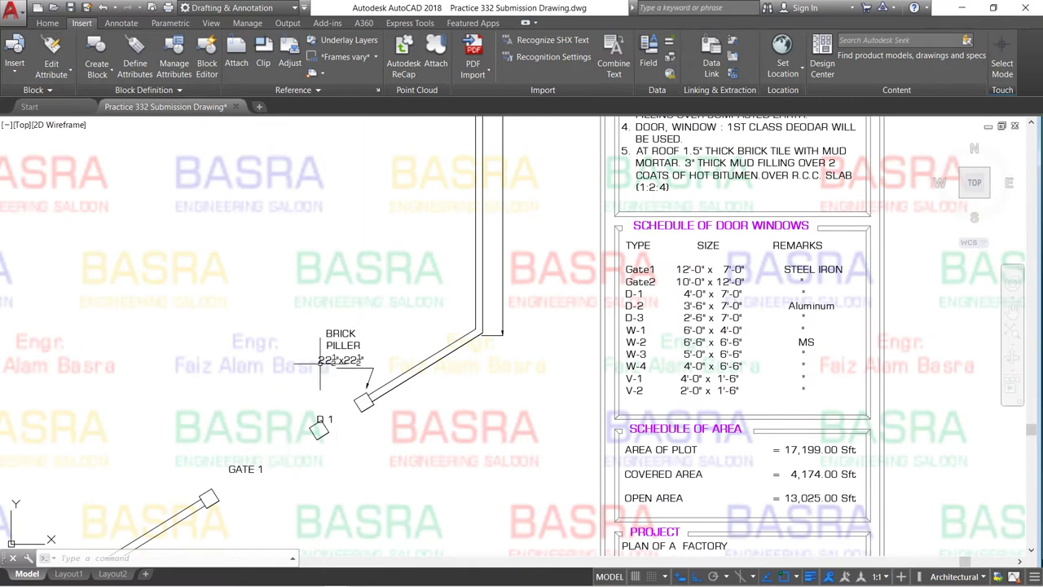
click(51, 25)
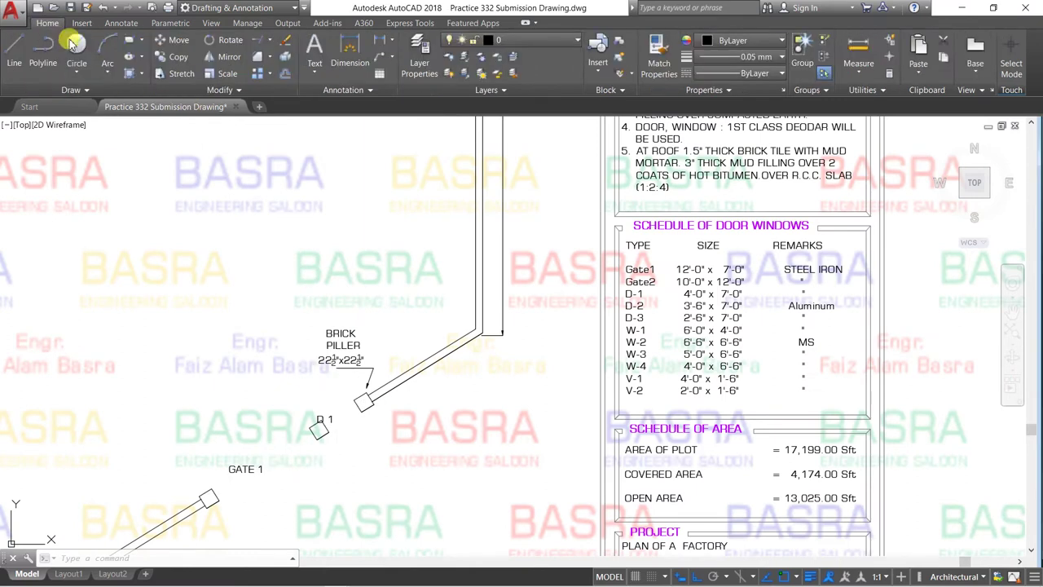
click(179, 39)
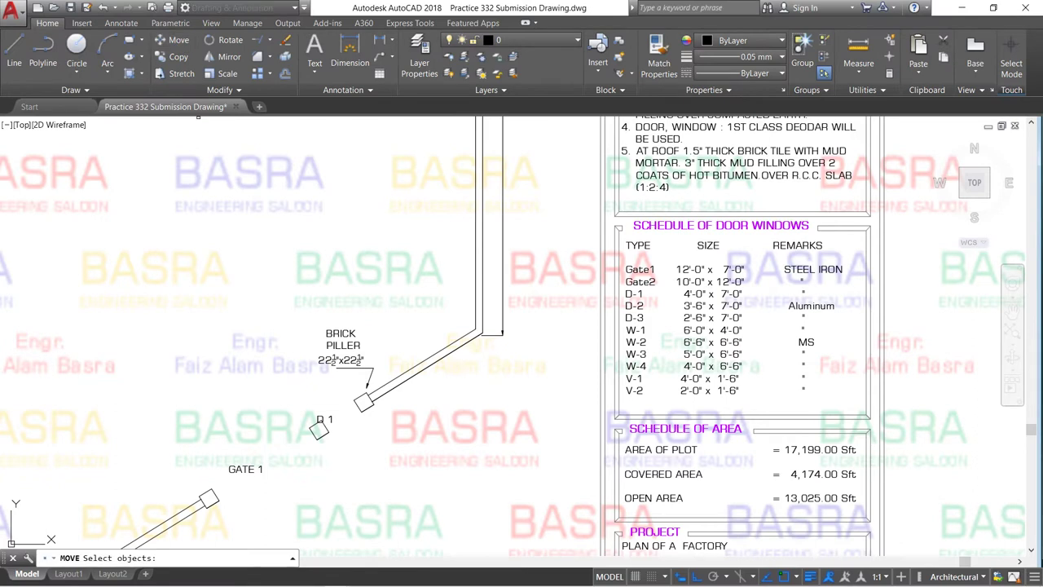
click(323, 418)
key(Return)
click(279, 396)
click(300, 396)
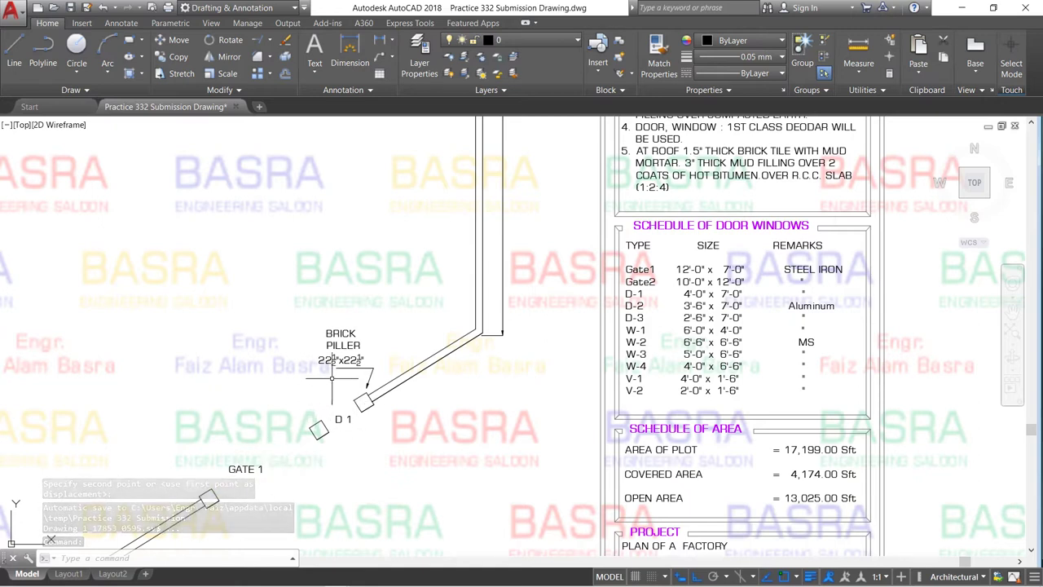
scroll(330, 375, up, 4)
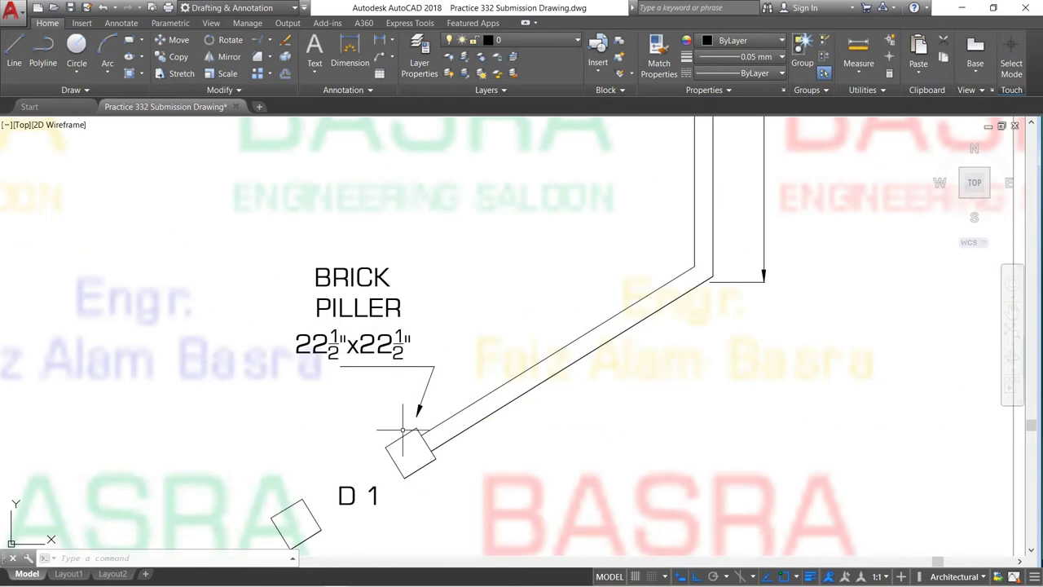
scroll(381, 351, down, 2)
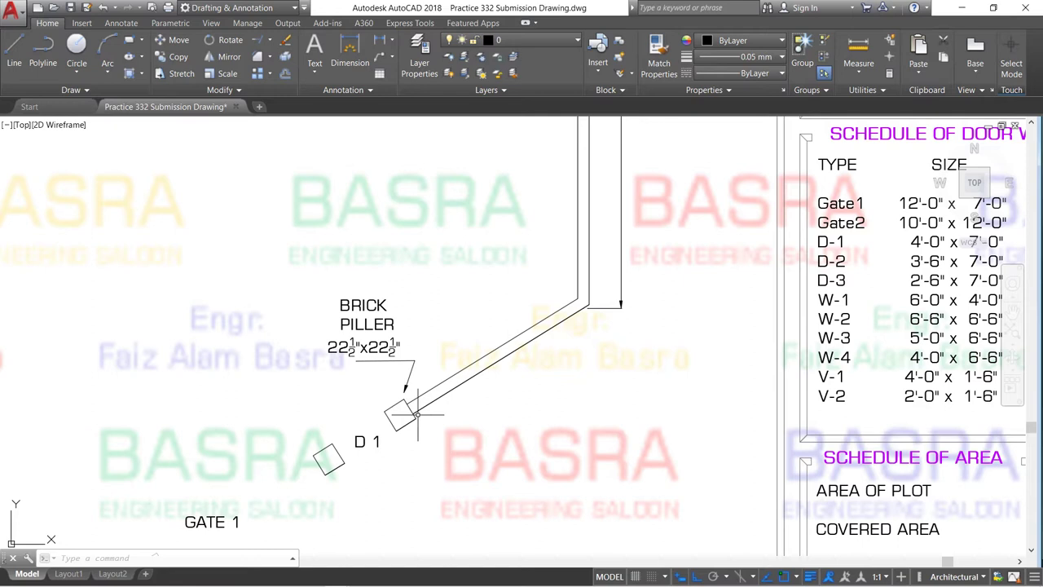
scroll(388, 355, down, 1)
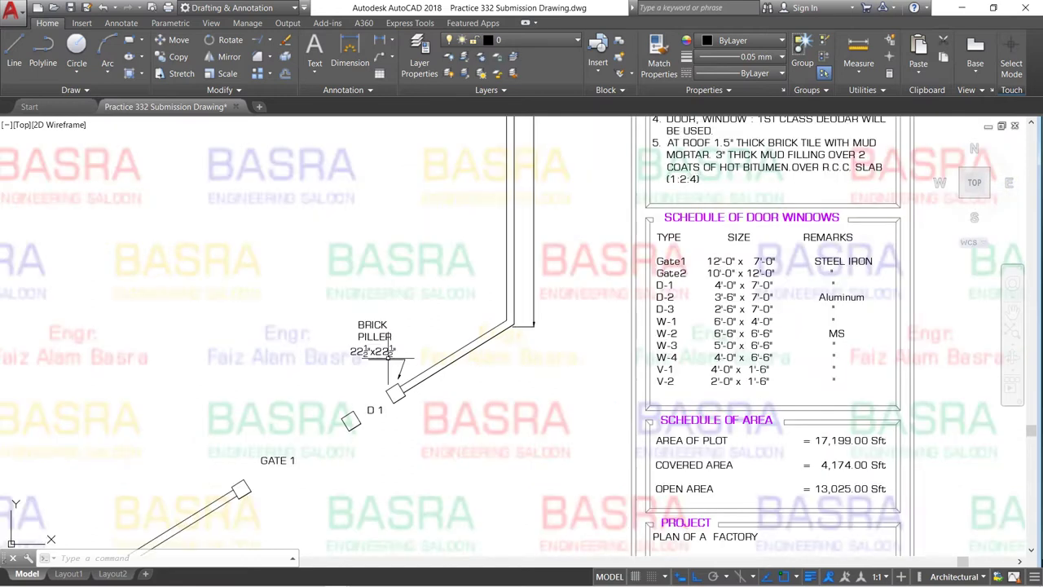
scroll(424, 356, down, 2)
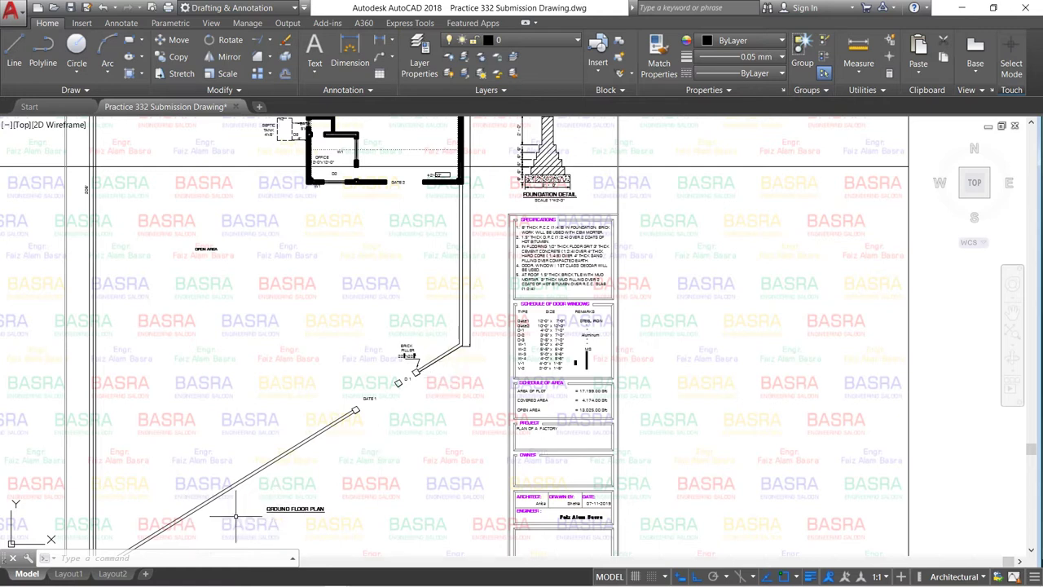
scroll(360, 467, down, 1)
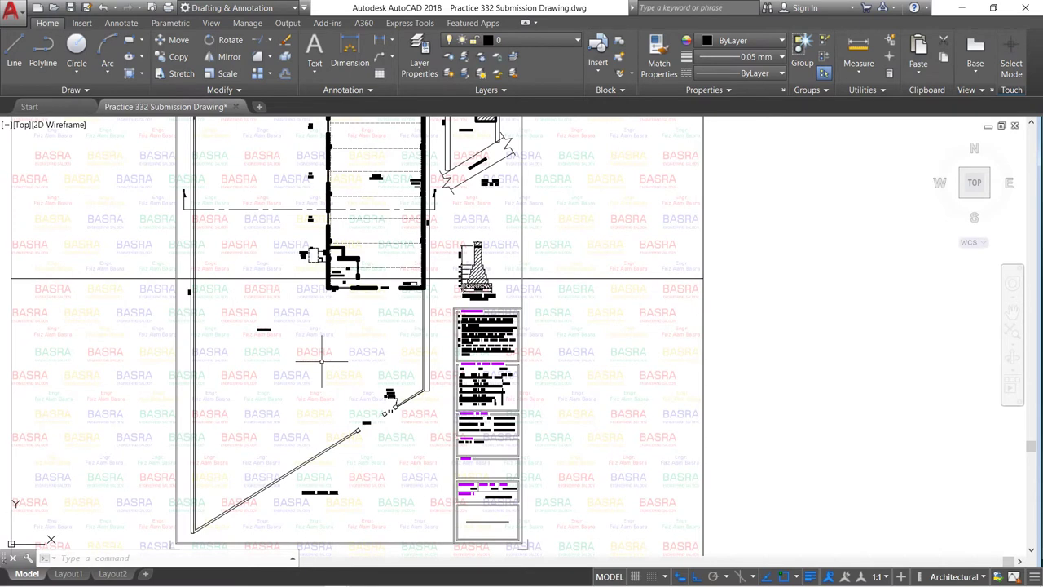
scroll(268, 304, up, 2)
scroll(261, 302, up, 2)
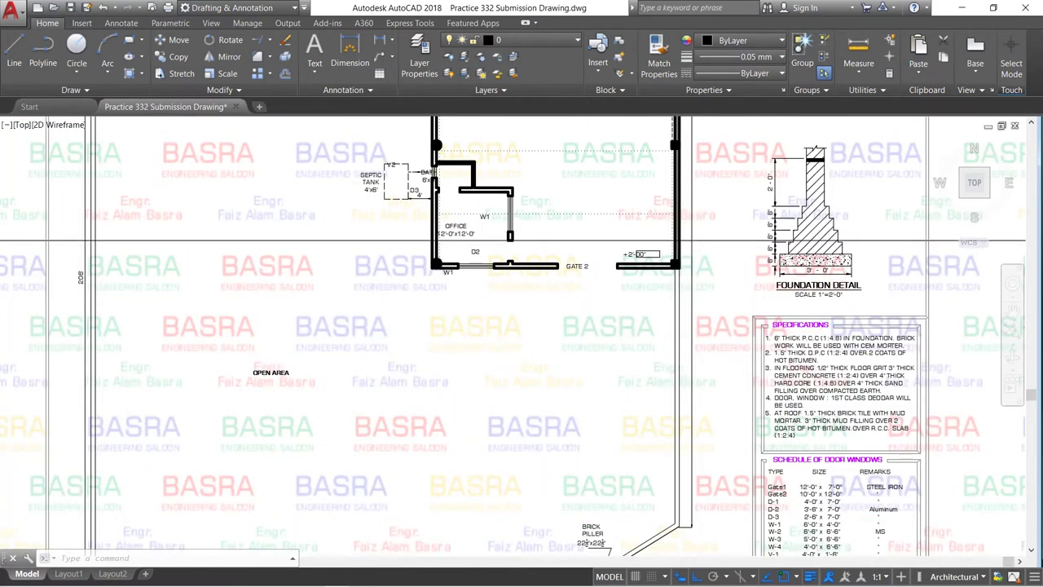
scroll(275, 363, down, 4)
scroll(326, 167, up, 2)
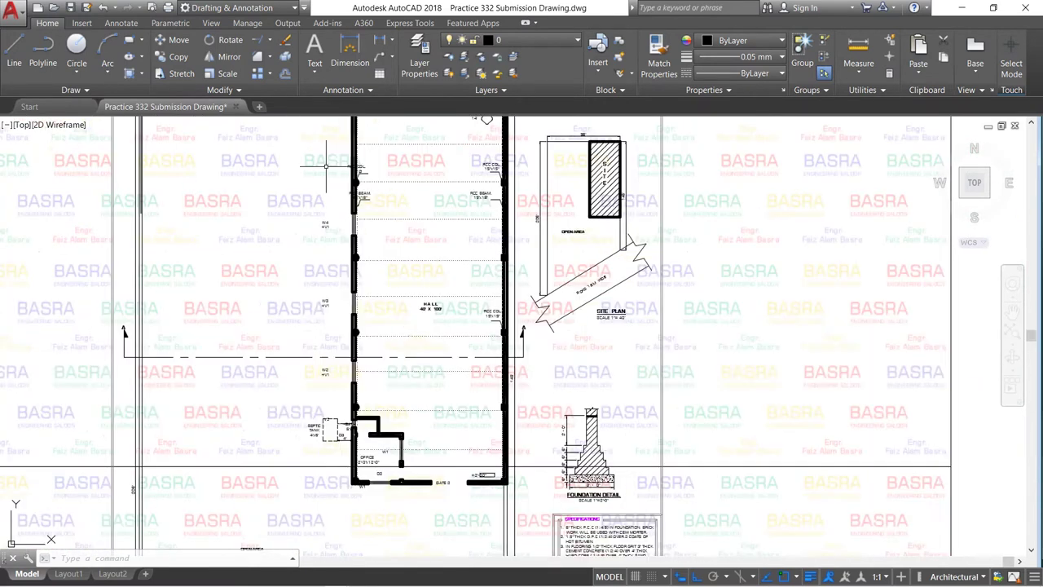
scroll(348, 303, down, 2)
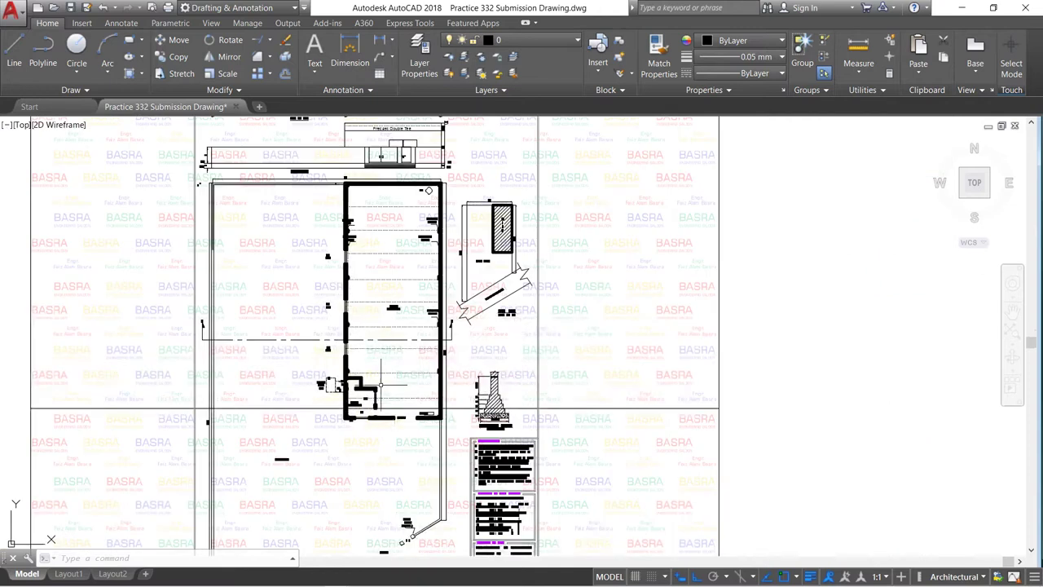
scroll(401, 415, up, 4)
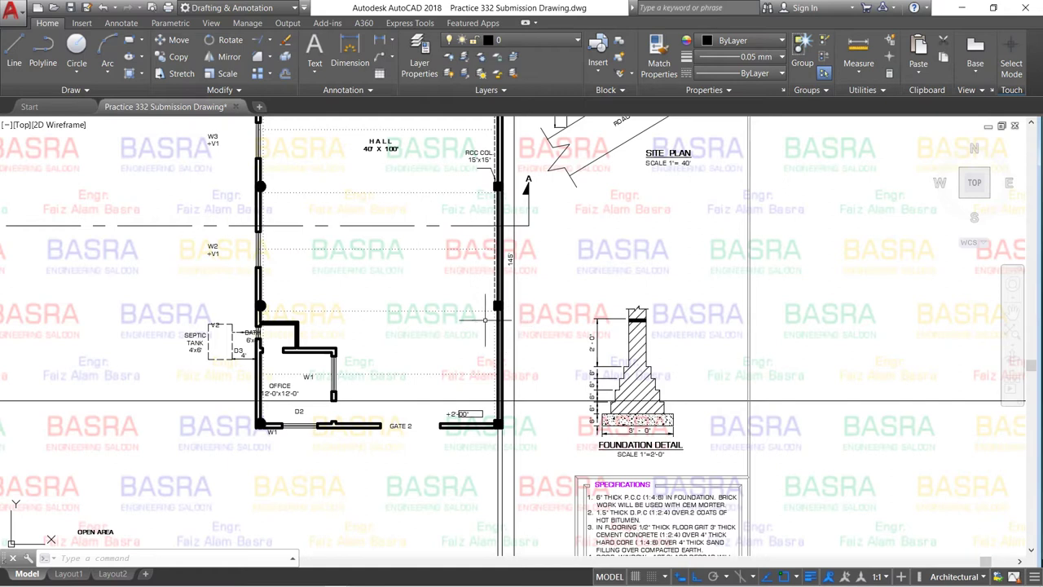
scroll(367, 133, up, 5)
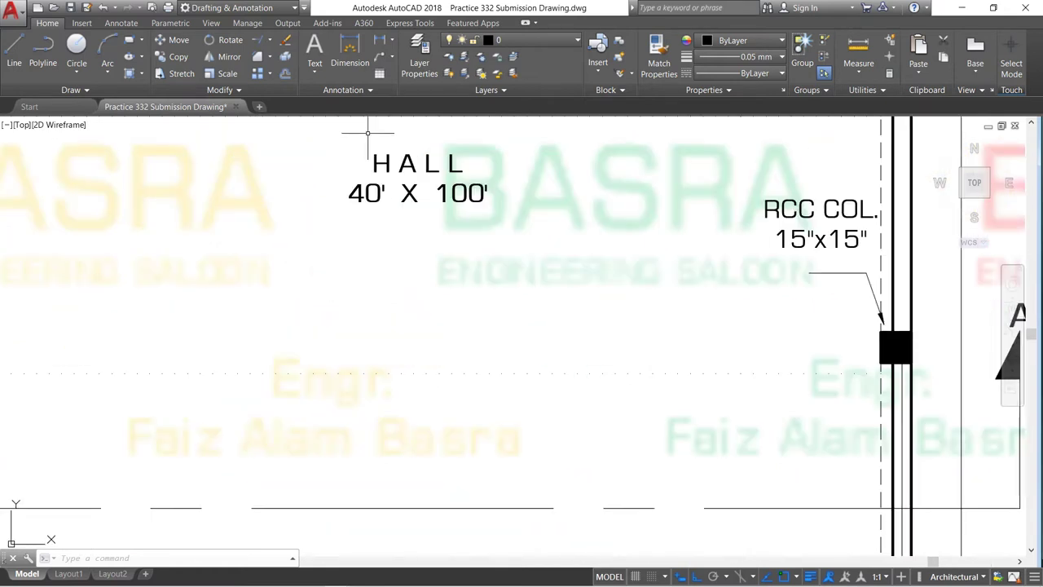
scroll(483, 202, down, 2)
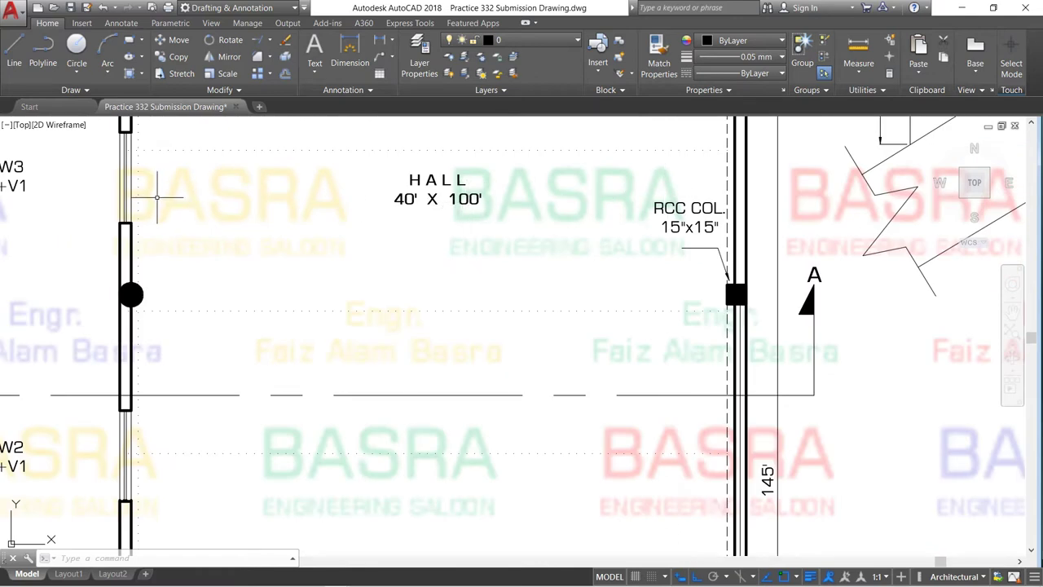
scroll(140, 197, down, 2)
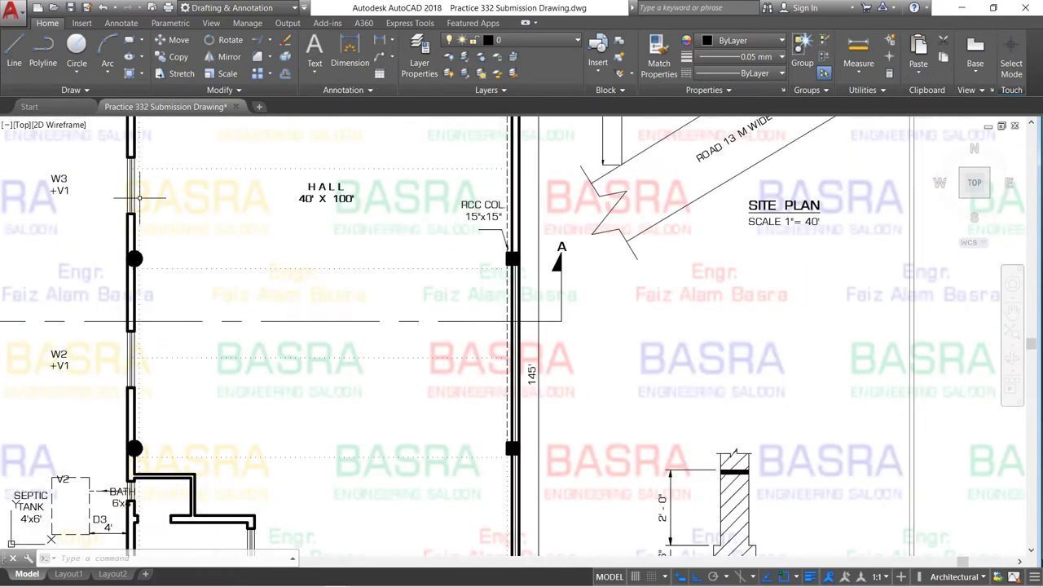
scroll(174, 245, down, 2)
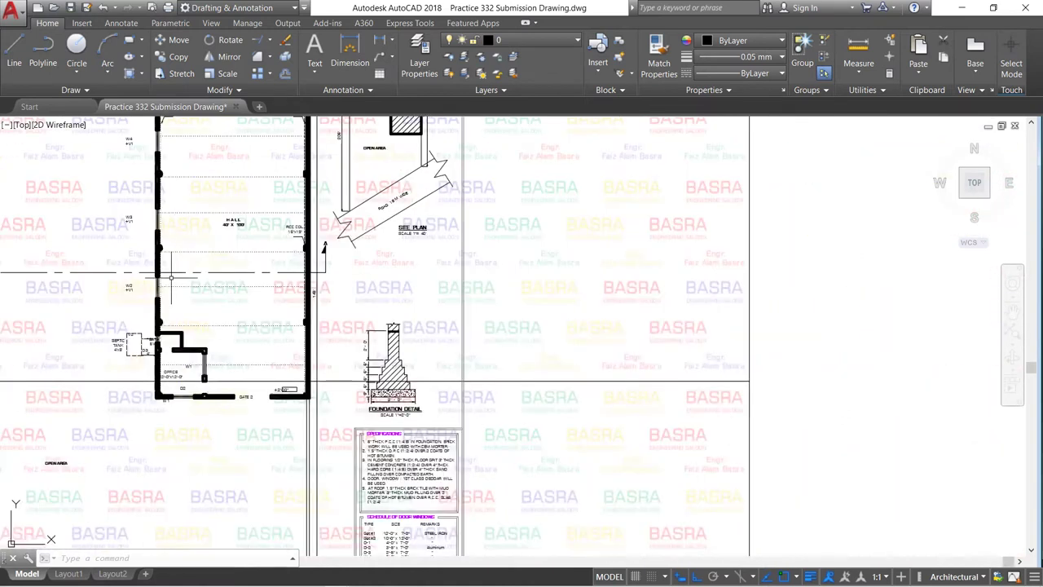
scroll(205, 408, up, 4)
scroll(255, 394, up, 2)
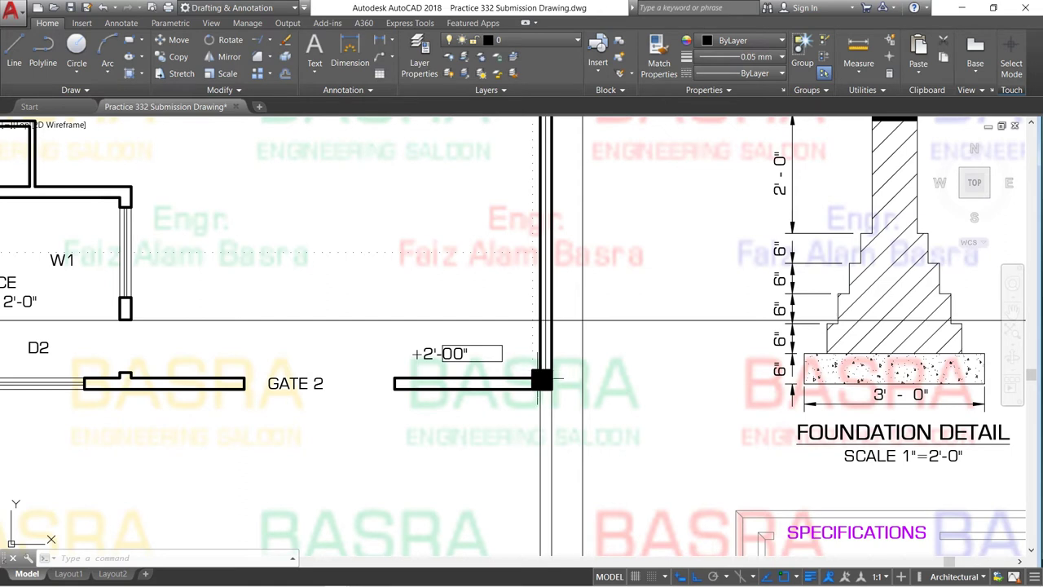
- Move the +2'-00" level text to sit just above the wall right of Gate 2
click(172, 39)
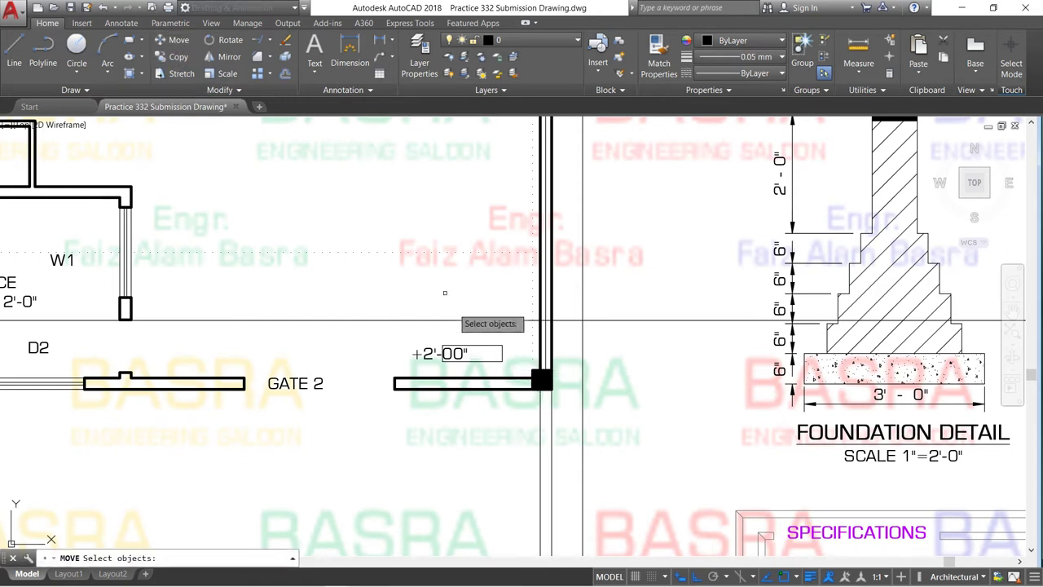
click(427, 353)
key(Return)
click(392, 222)
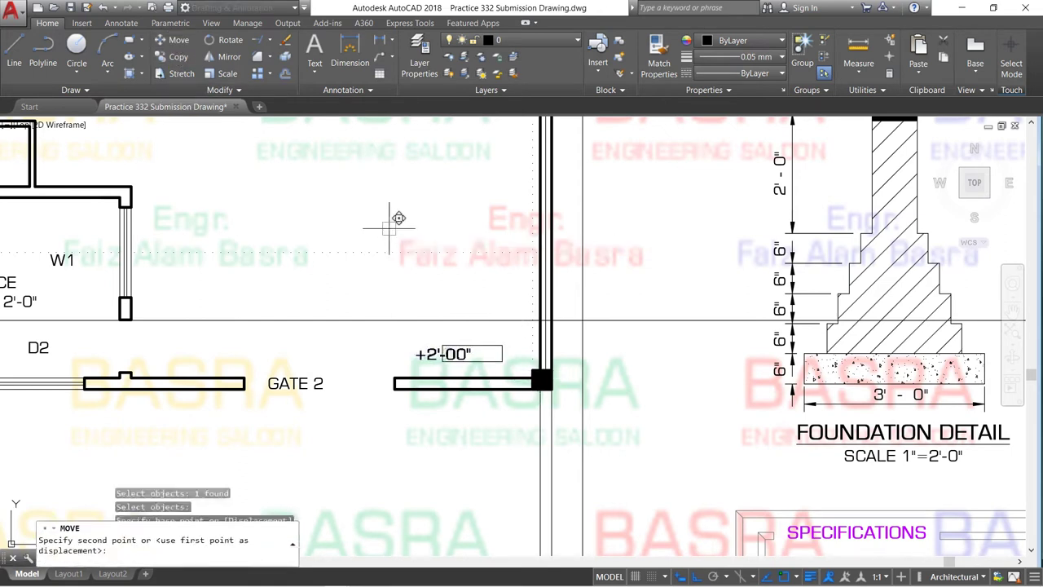
click(420, 221)
scroll(505, 261, down, 2)
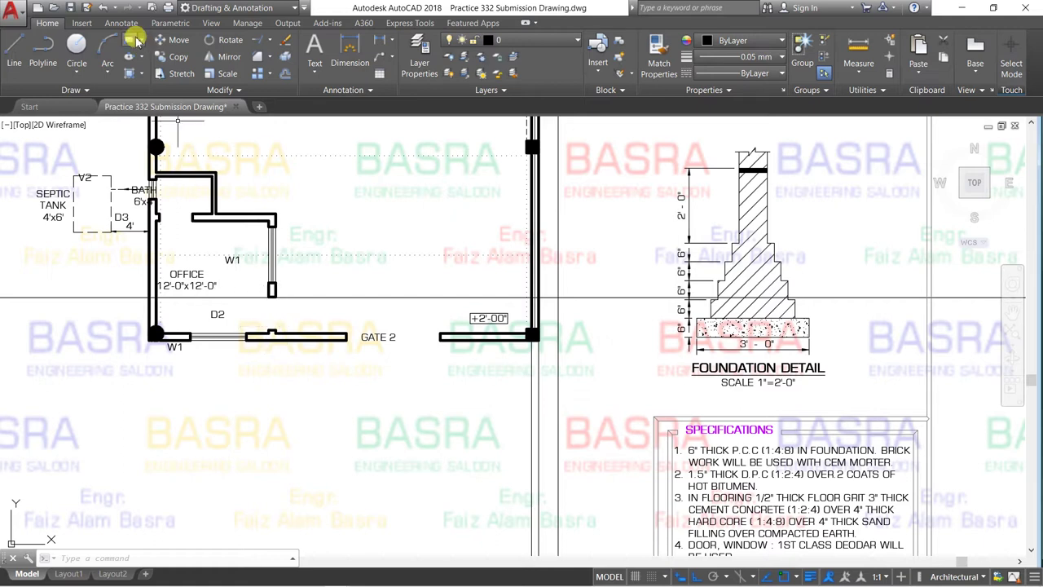
- Move the D2 door and W1 window labels together further to the right
click(173, 43)
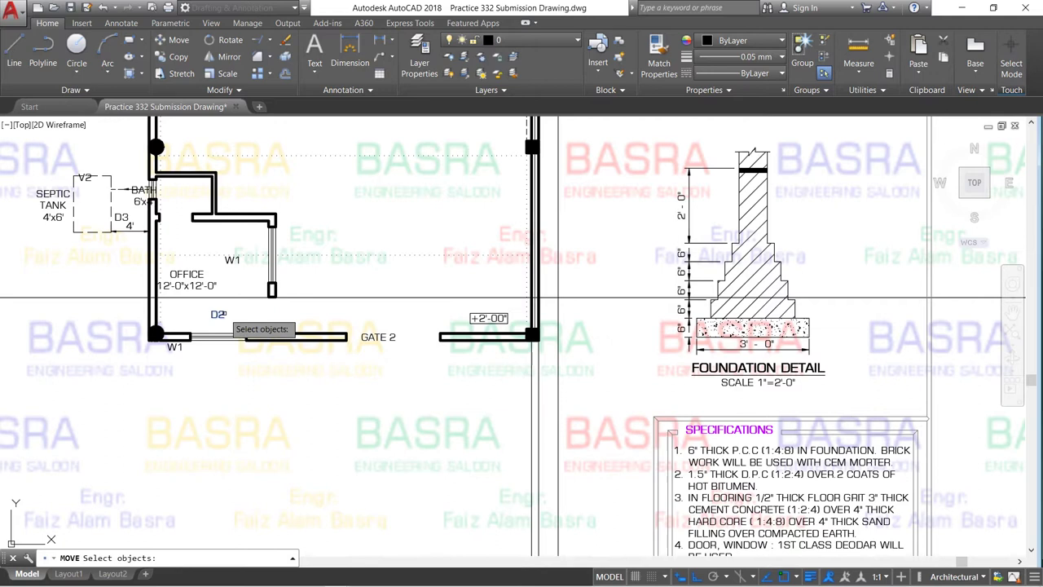
click(217, 313)
click(236, 265)
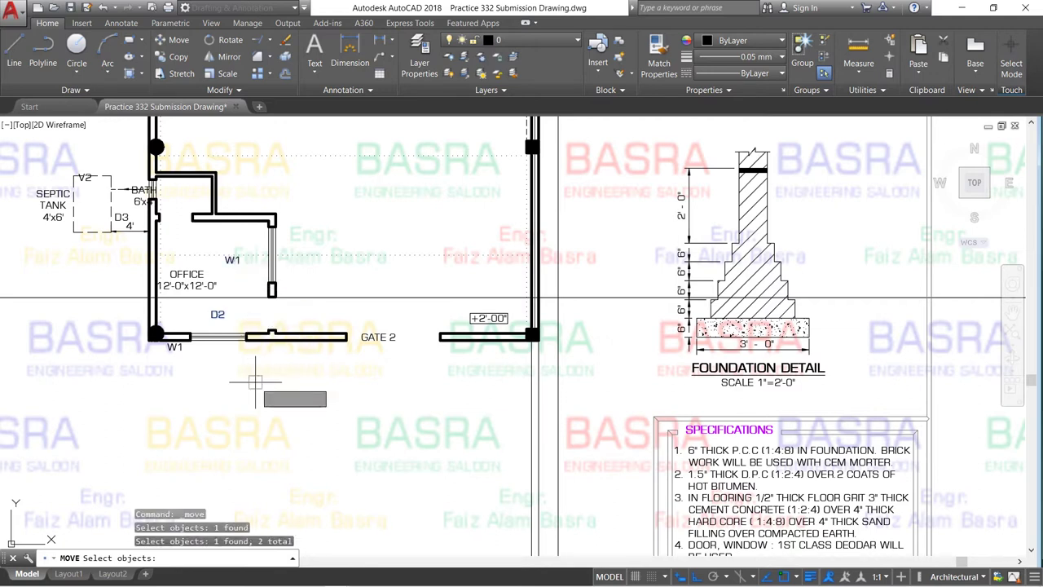
key(Return)
click(262, 374)
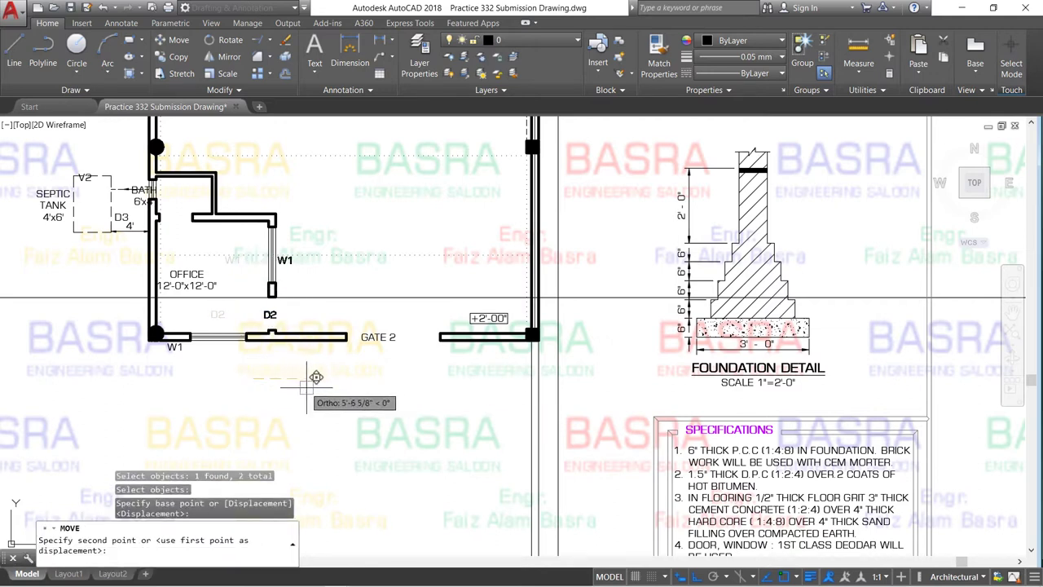
click(316, 381)
click(308, 388)
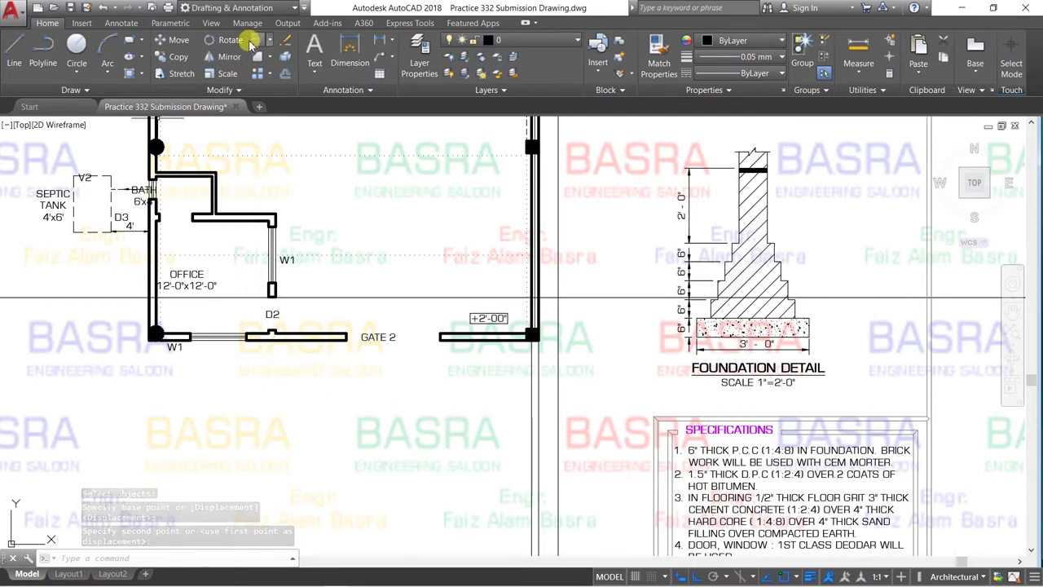
- Move the BATH and 6'x4' labels with nearby text inside the bath room
click(176, 40)
click(73, 198)
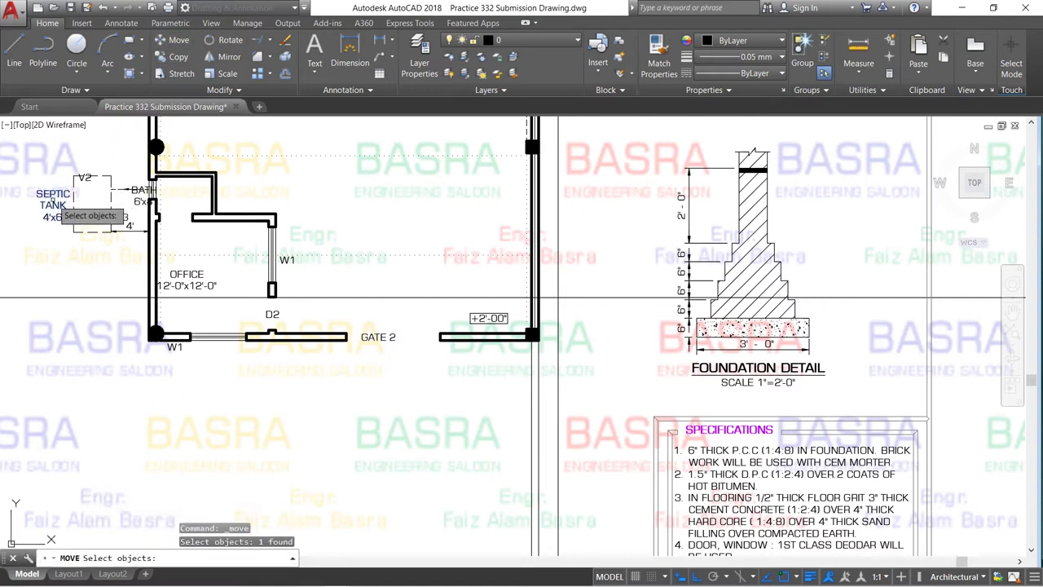
click(83, 176)
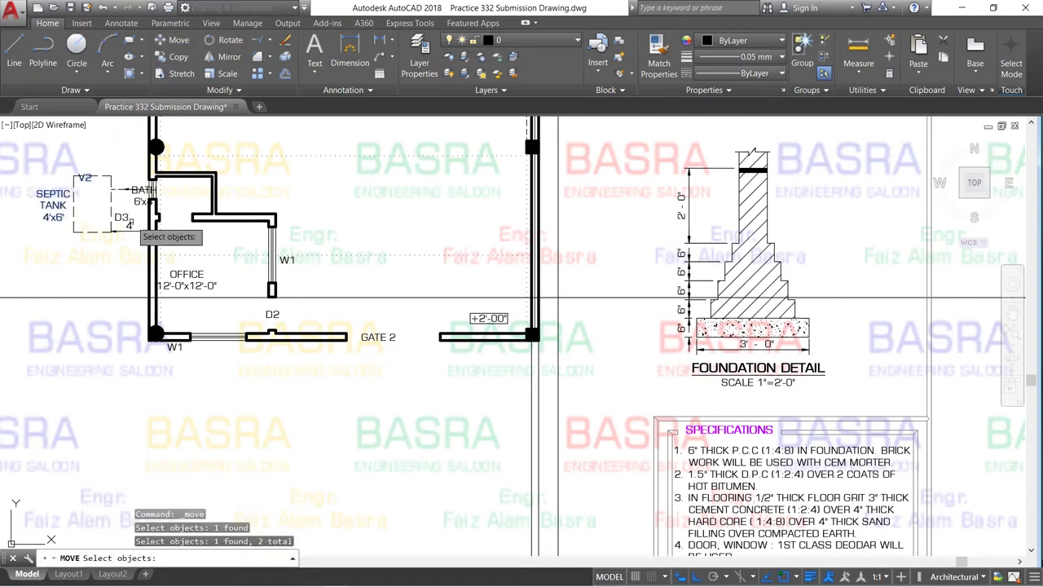
click(132, 220)
click(137, 205)
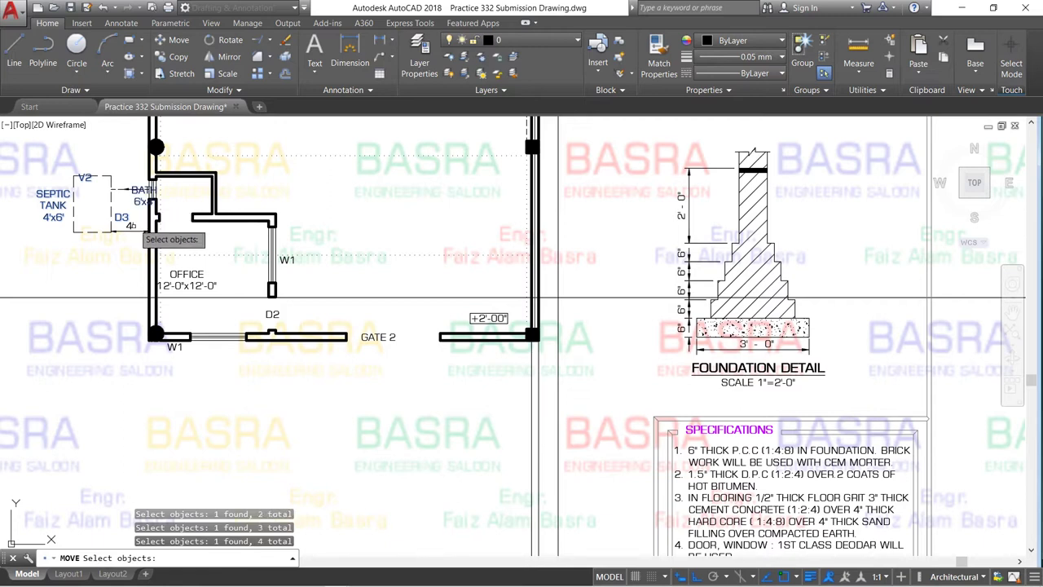
key(Return)
click(48, 252)
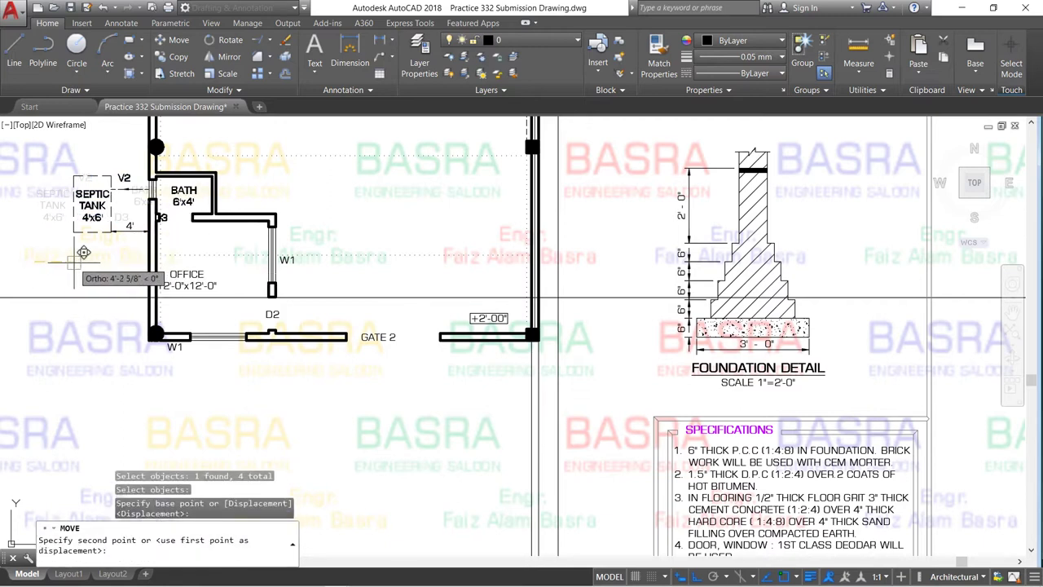
click(74, 262)
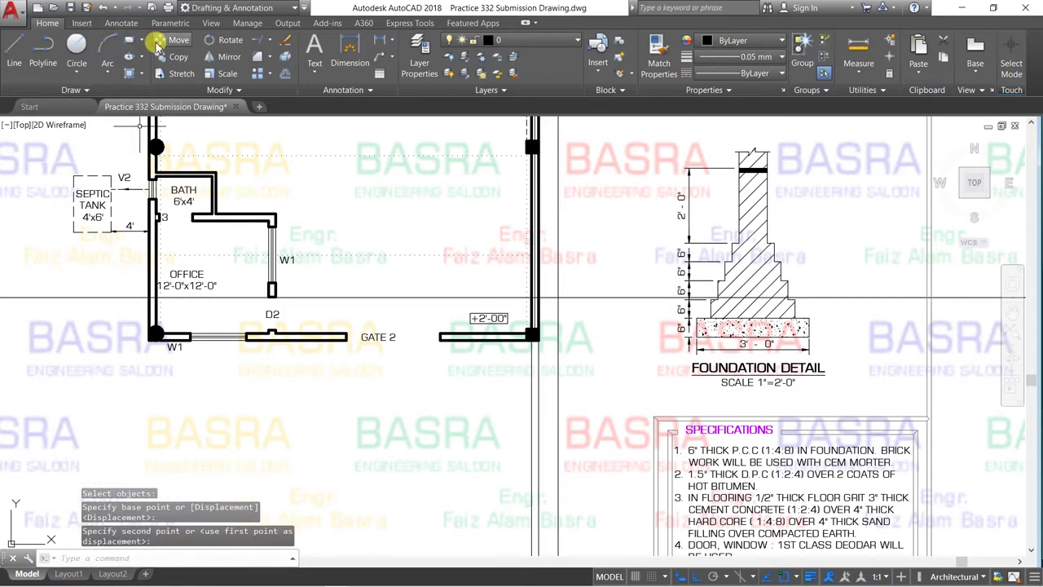
- Shift the D3 label slightly right so it sits beside the bath wall
click(177, 41)
click(165, 216)
key(Return)
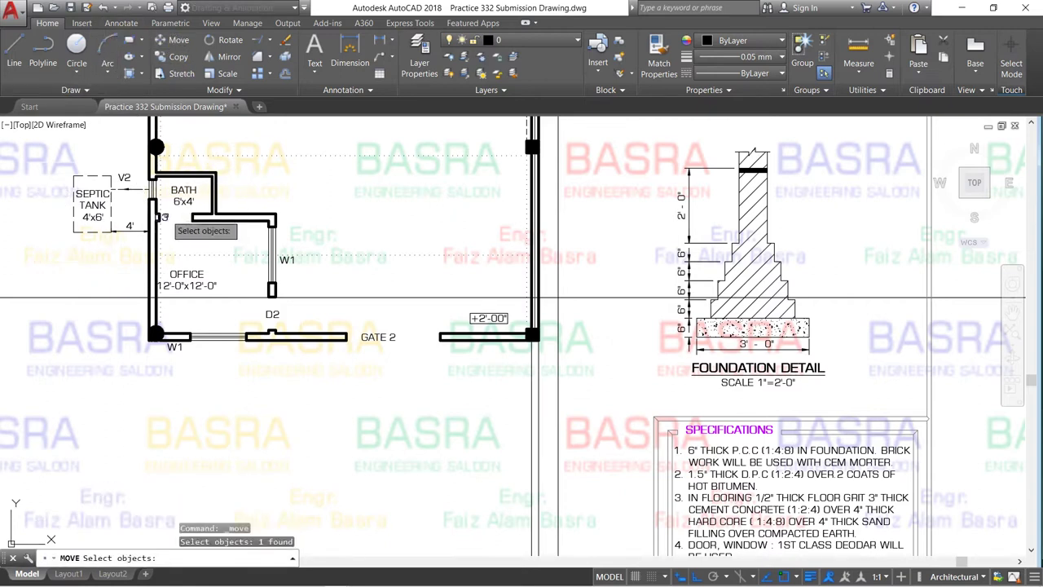
click(173, 222)
click(189, 221)
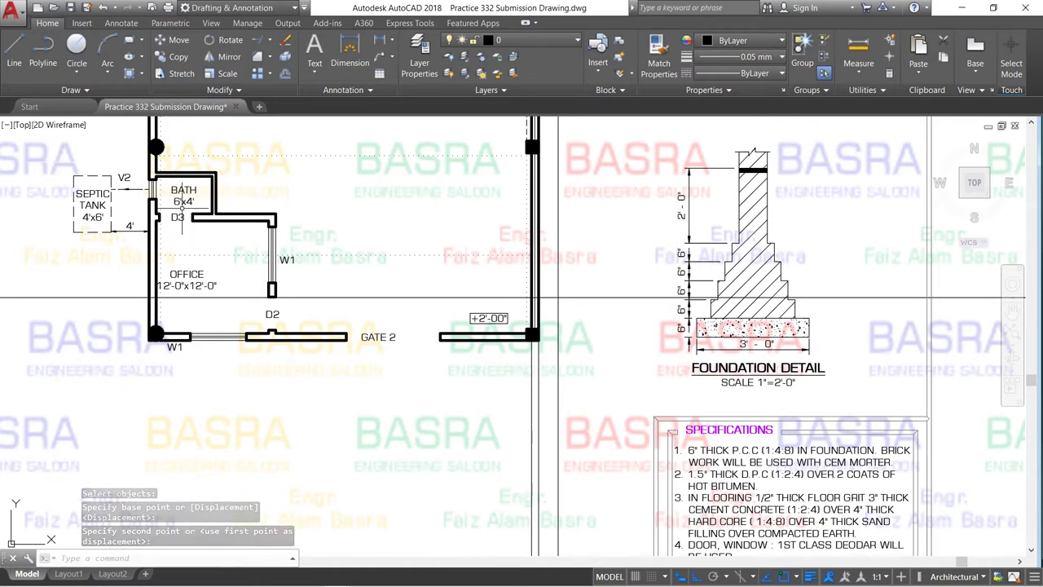
scroll(204, 257, down, 2)
scroll(139, 216, up, 4)
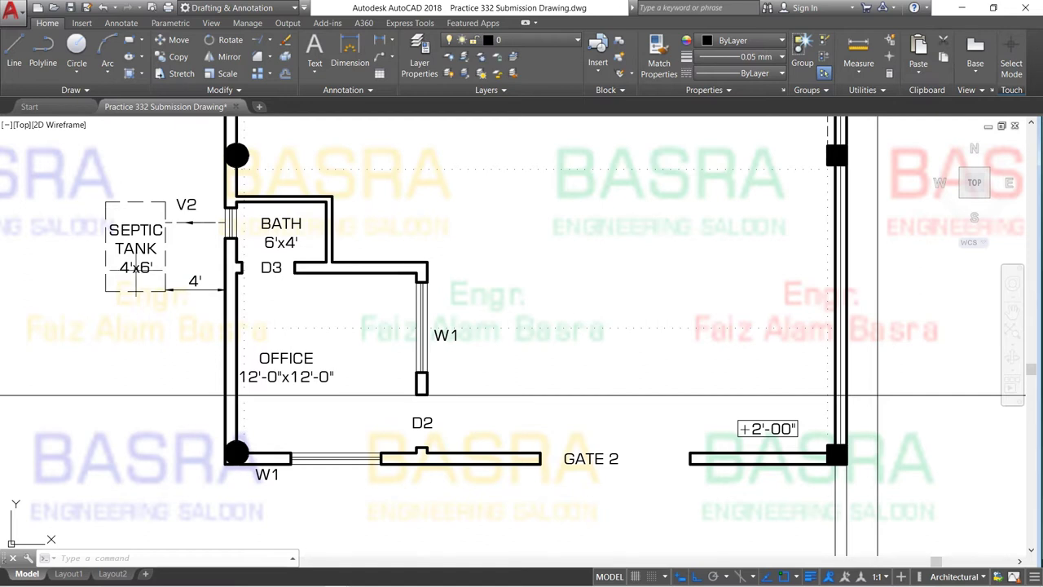
scroll(183, 306, down, 2)
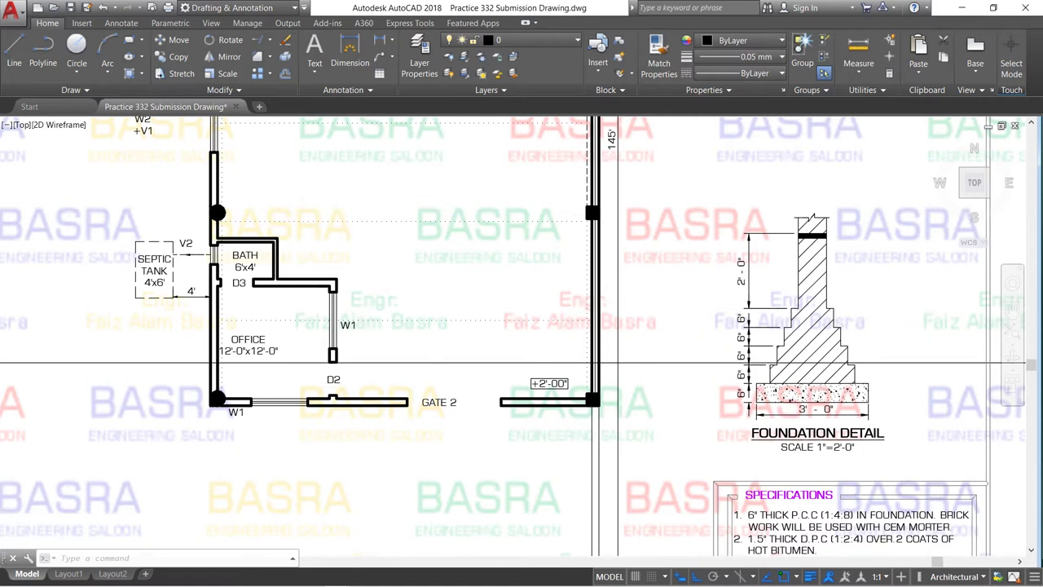
middle_drag(238, 207, 245, 219)
scroll(273, 278, down, 2)
scroll(273, 391, down, 1)
scroll(273, 399, down, 1)
scroll(259, 163, up, 2)
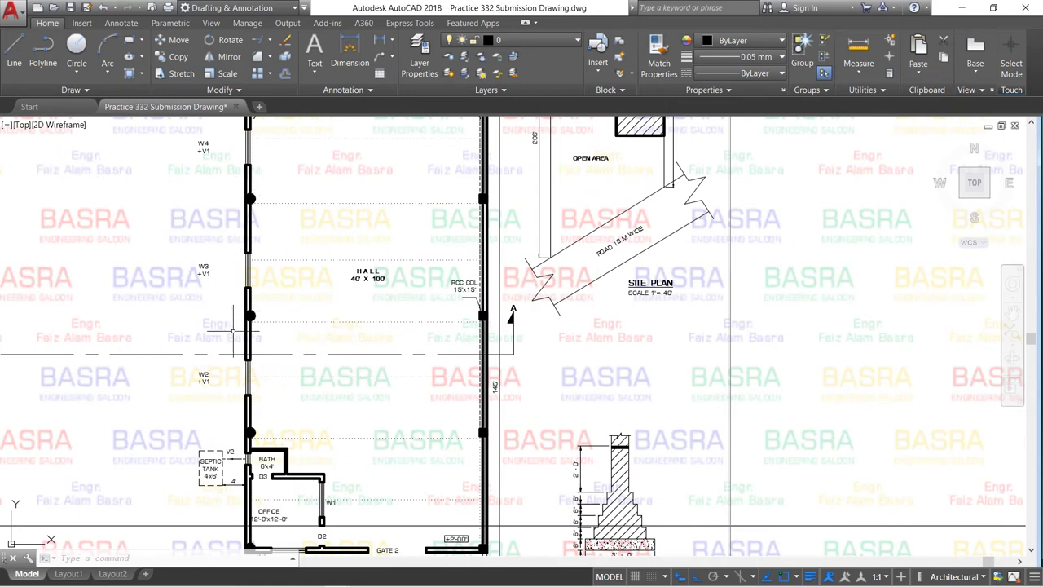
scroll(233, 330, down, 2)
scroll(403, 326, up, 2)
scroll(404, 326, up, 2)
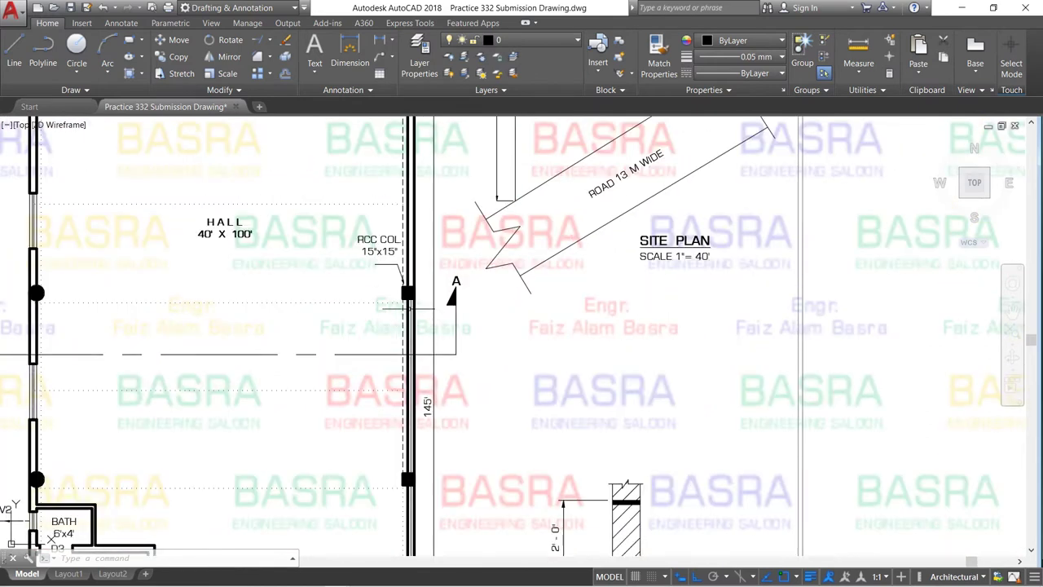
scroll(405, 294, up, 2)
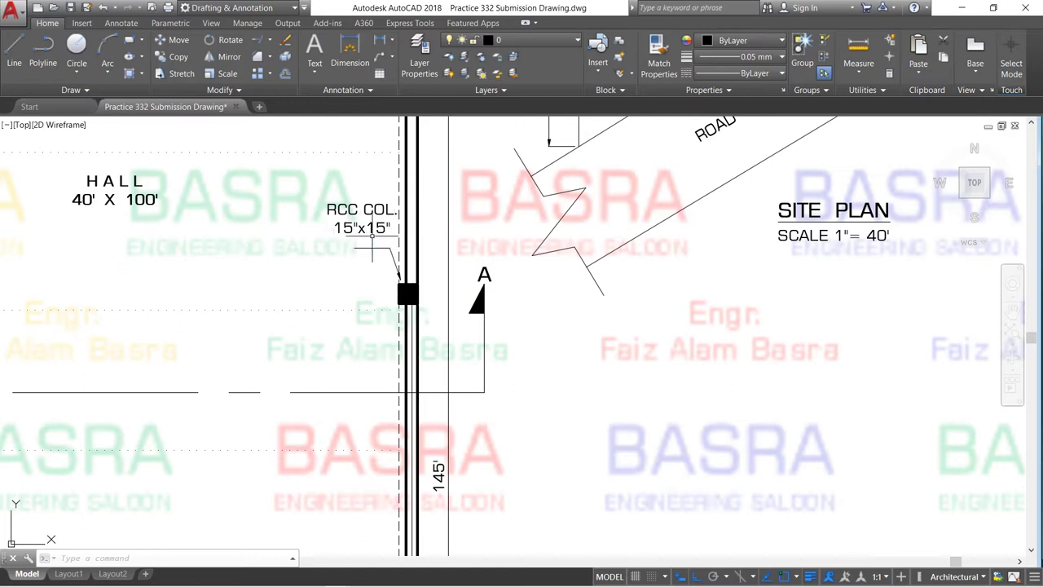
scroll(454, 313, down, 3)
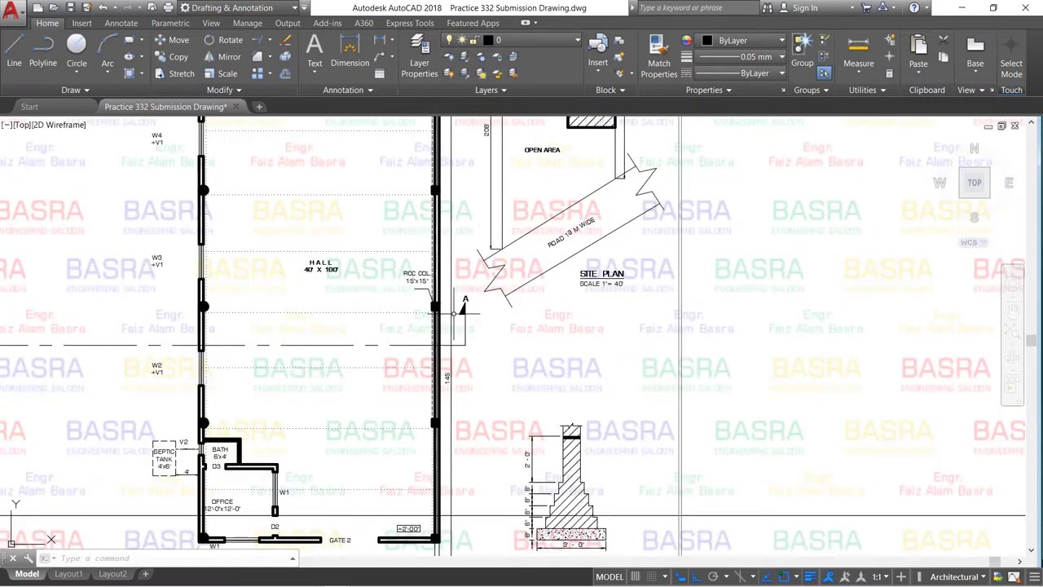
scroll(196, 177, up, 2)
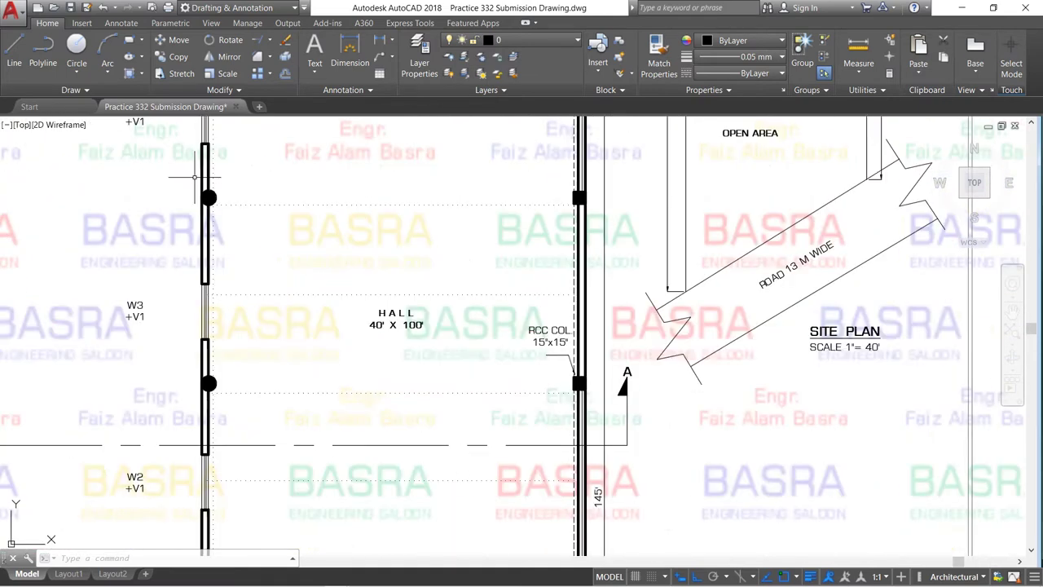
scroll(232, 308, down, 2)
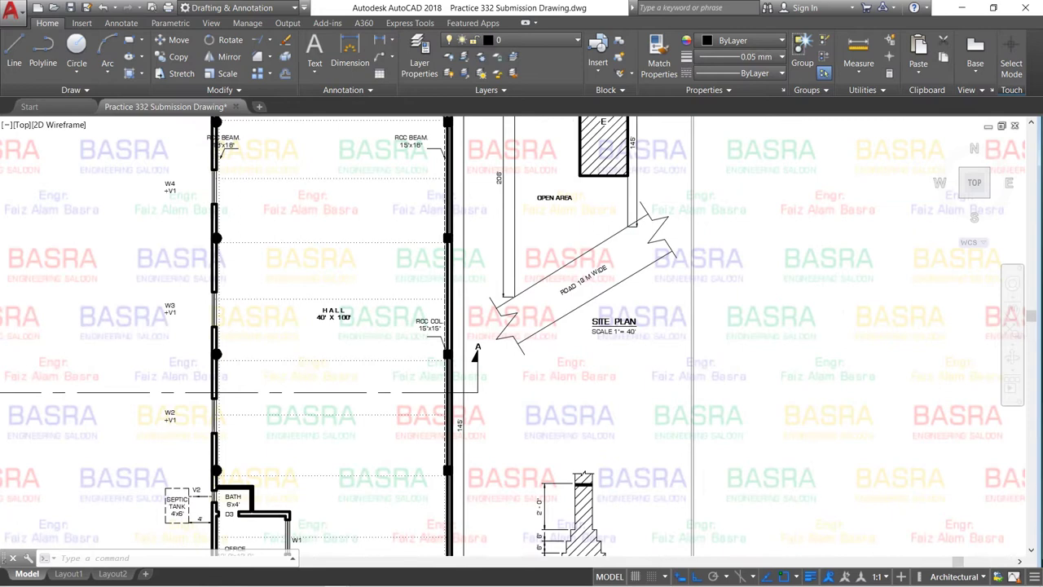
scroll(213, 143, up, 4)
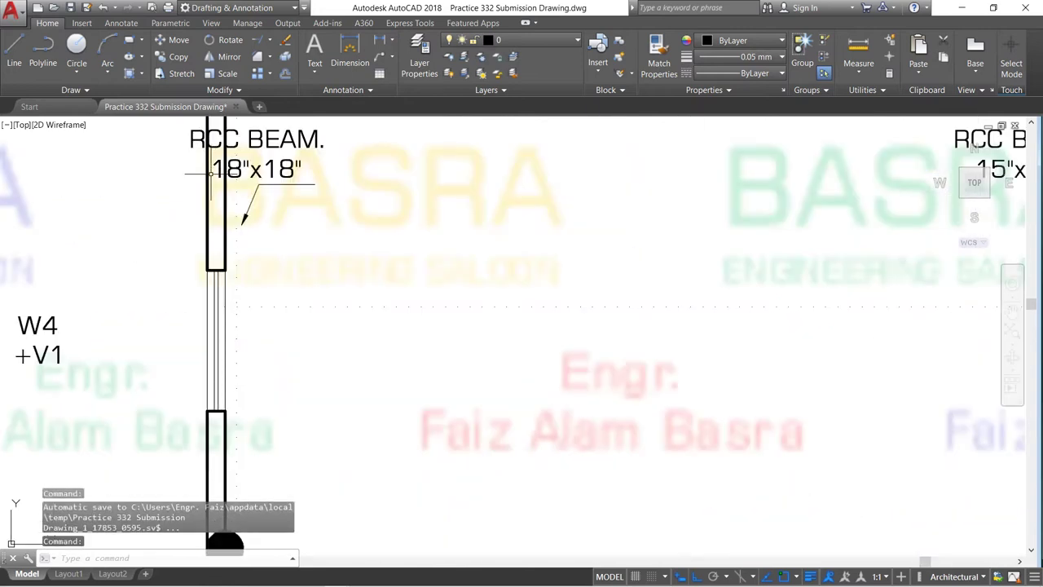
scroll(213, 173, down, 2)
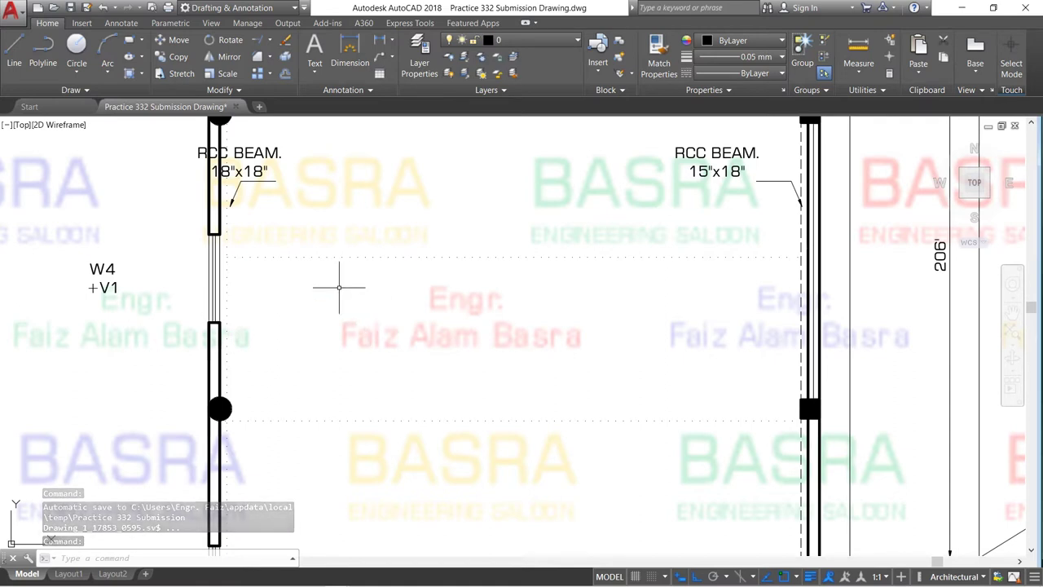
scroll(298, 284, down, 2)
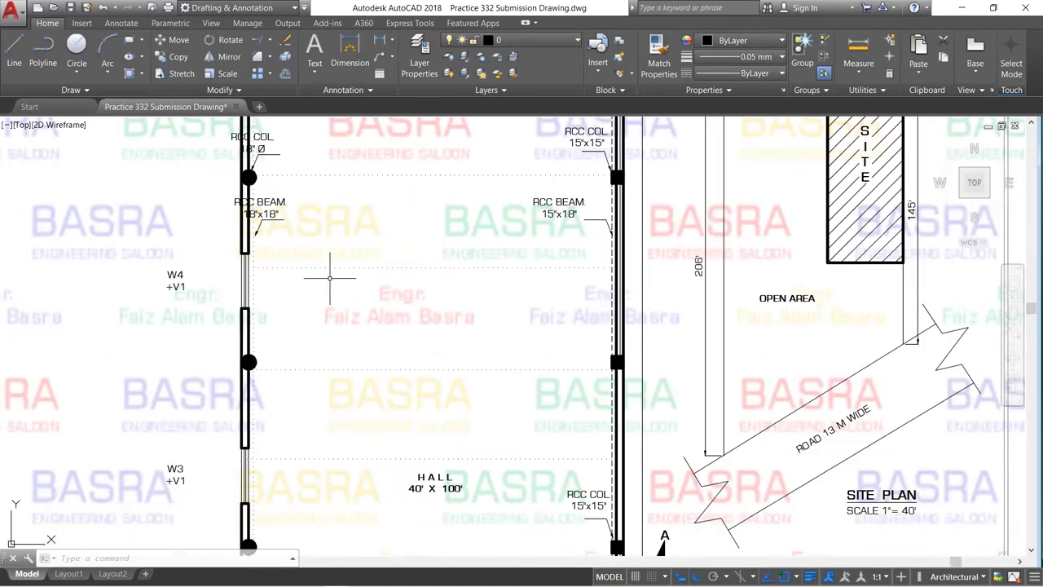
scroll(298, 338, down, 2)
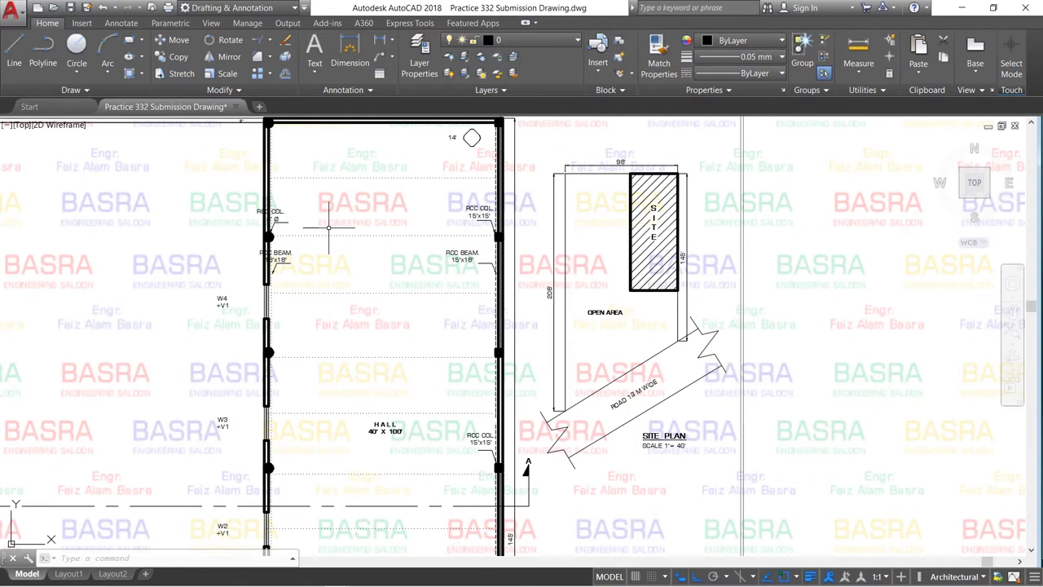
scroll(275, 179, up, 2)
scroll(273, 244, down, 2)
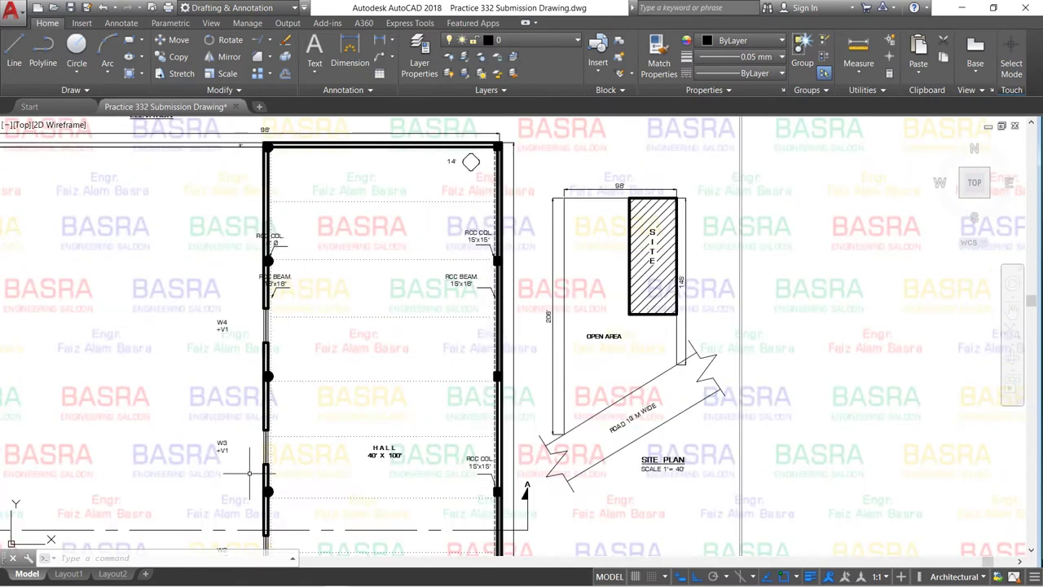
scroll(275, 241, up, 3)
scroll(275, 241, up, 2)
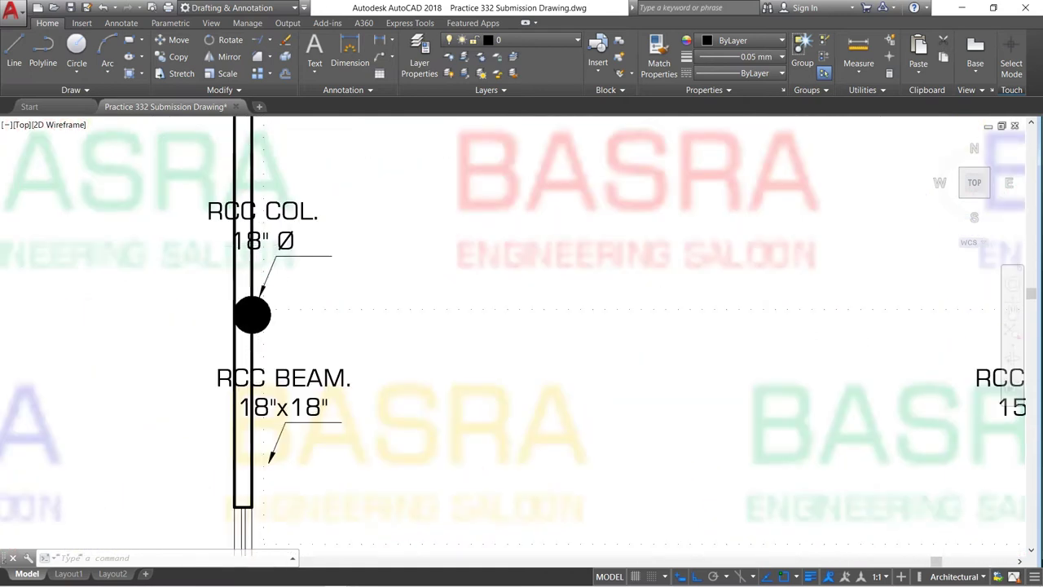
scroll(261, 281, down, 2)
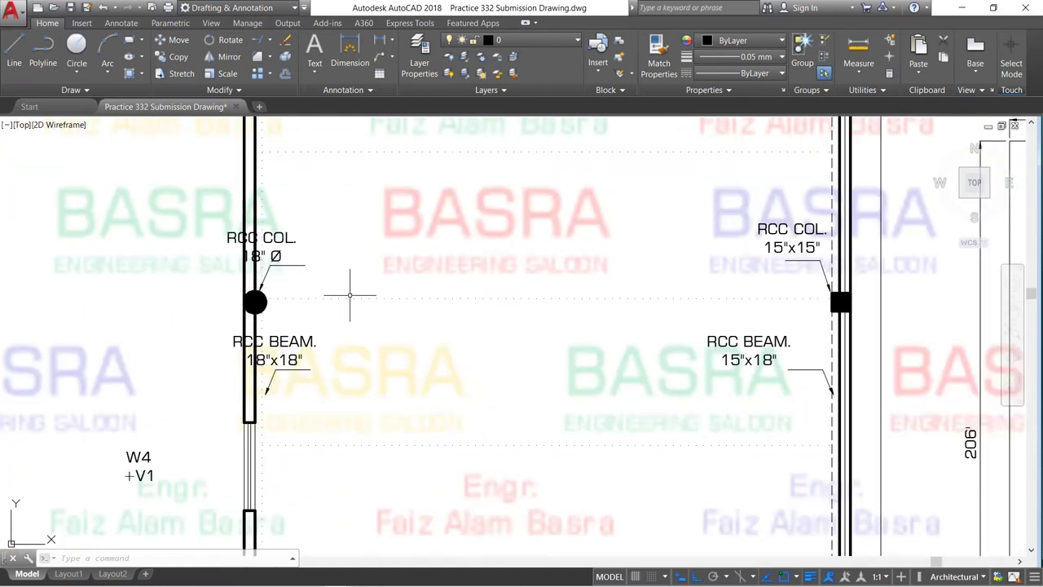
scroll(349, 296, down, 3)
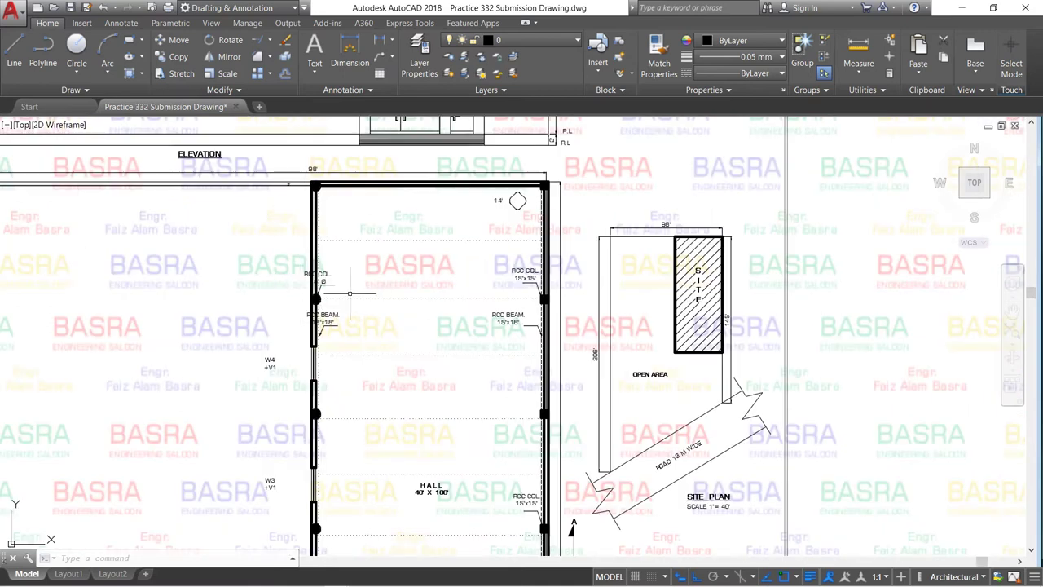
scroll(350, 293, up, 2)
scroll(207, 313, down, 2)
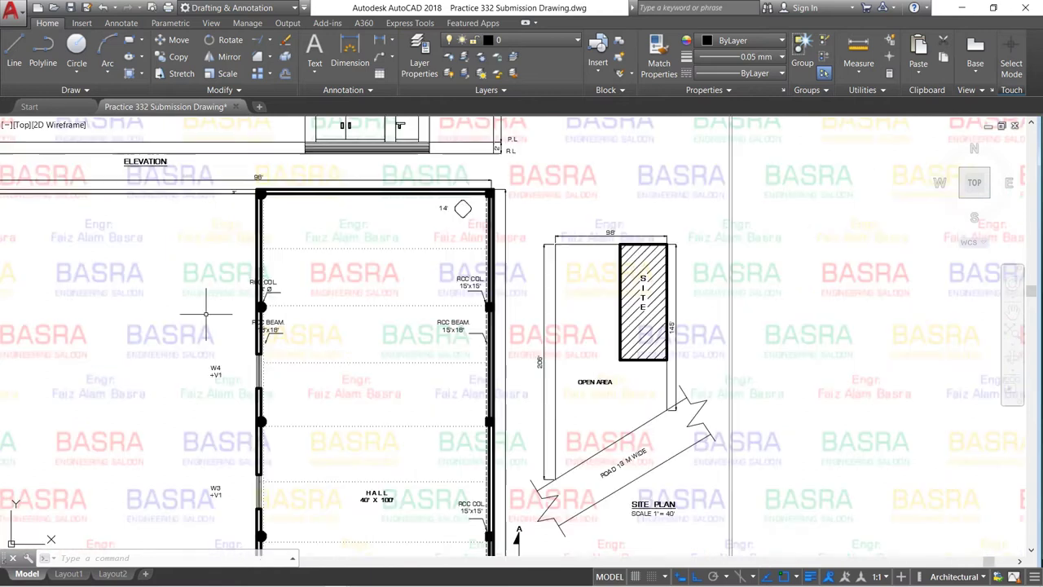
- Change the two dotted lines in the hall to the CENTER2 linetype
scroll(294, 276, up, 2)
click(353, 340)
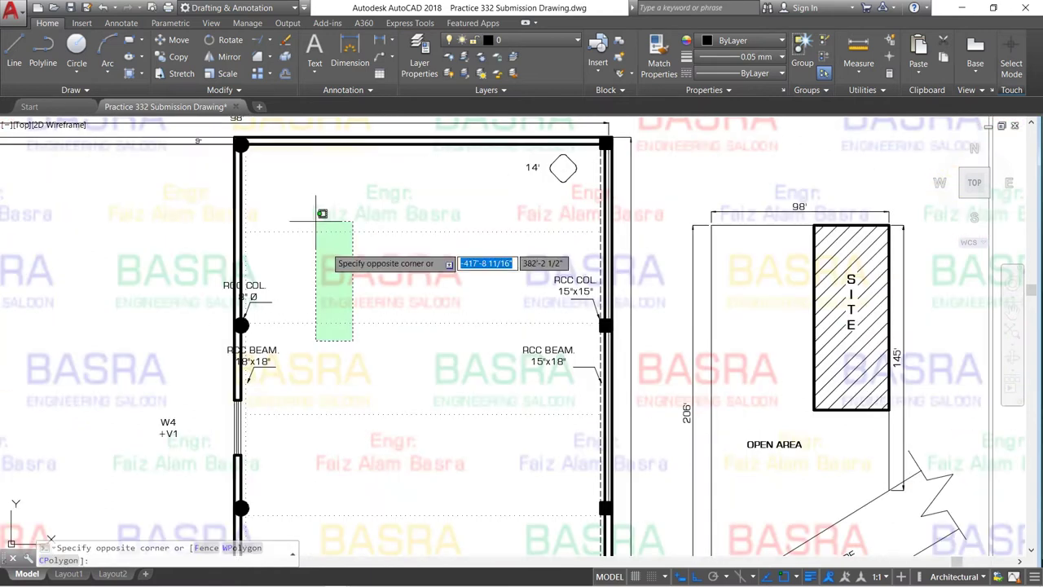
click(316, 220)
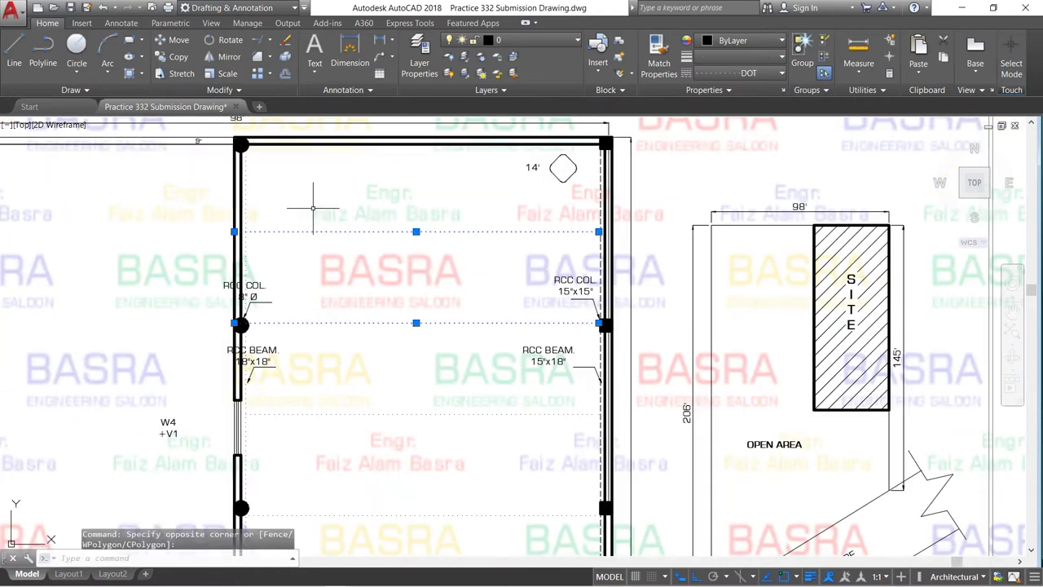
click(781, 72)
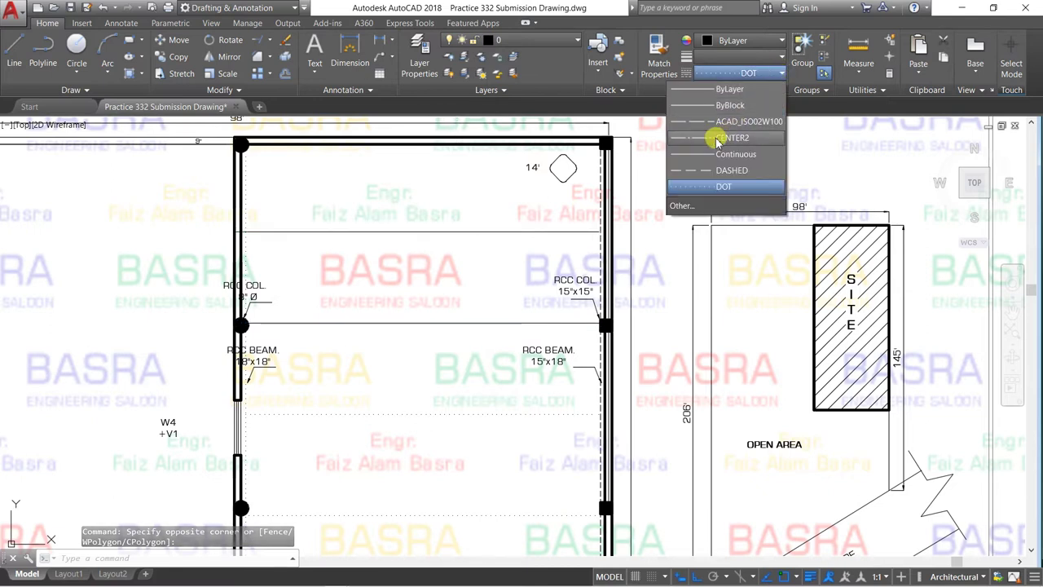
click(718, 138)
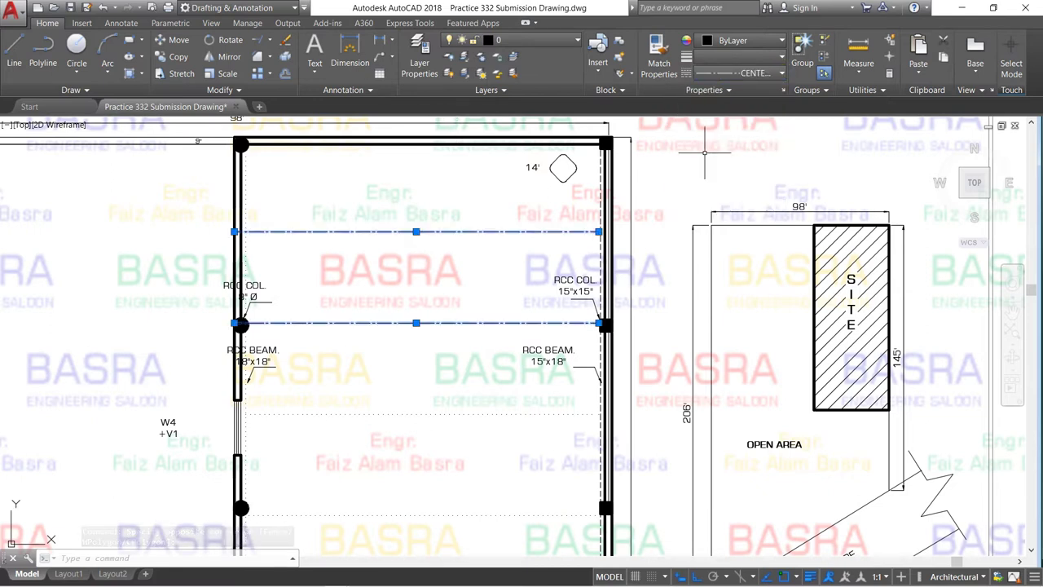
key(Escape)
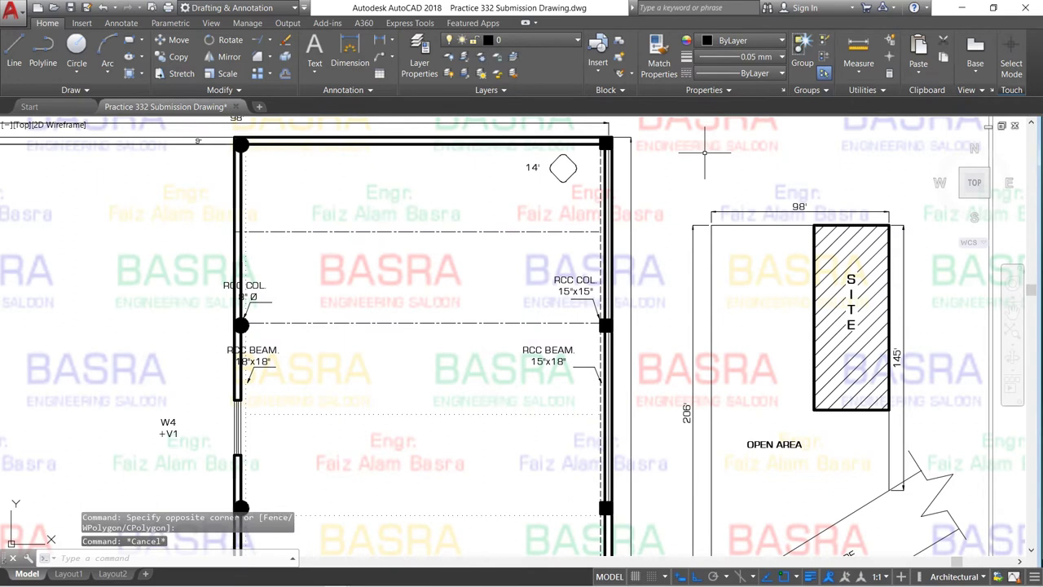
- Match Properties from the CENTER2 line onto the remaining cross grid lines of the hall
click(664, 50)
click(443, 233)
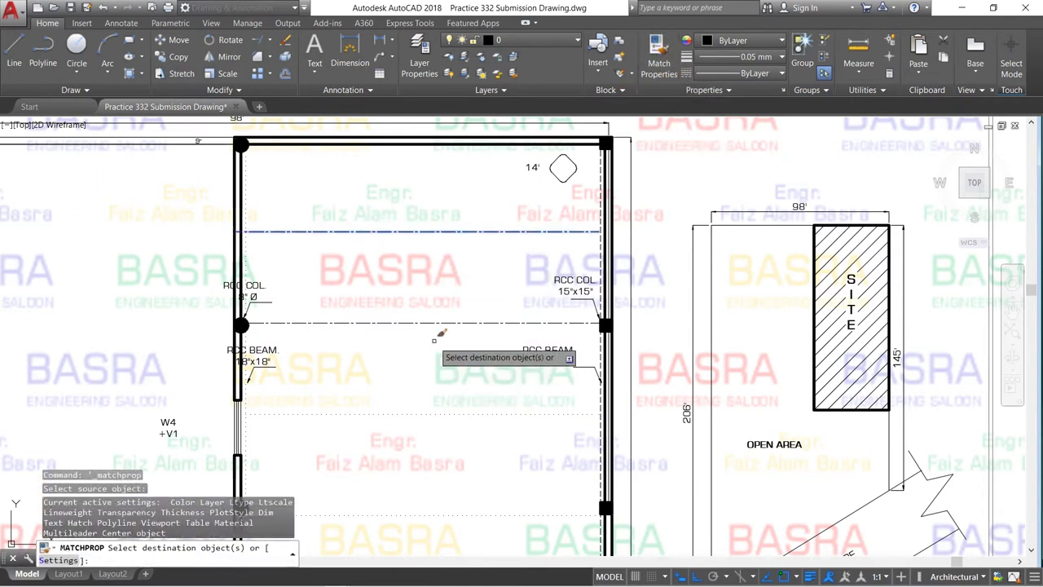
scroll(440, 261, down, 4)
click(406, 439)
click(407, 303)
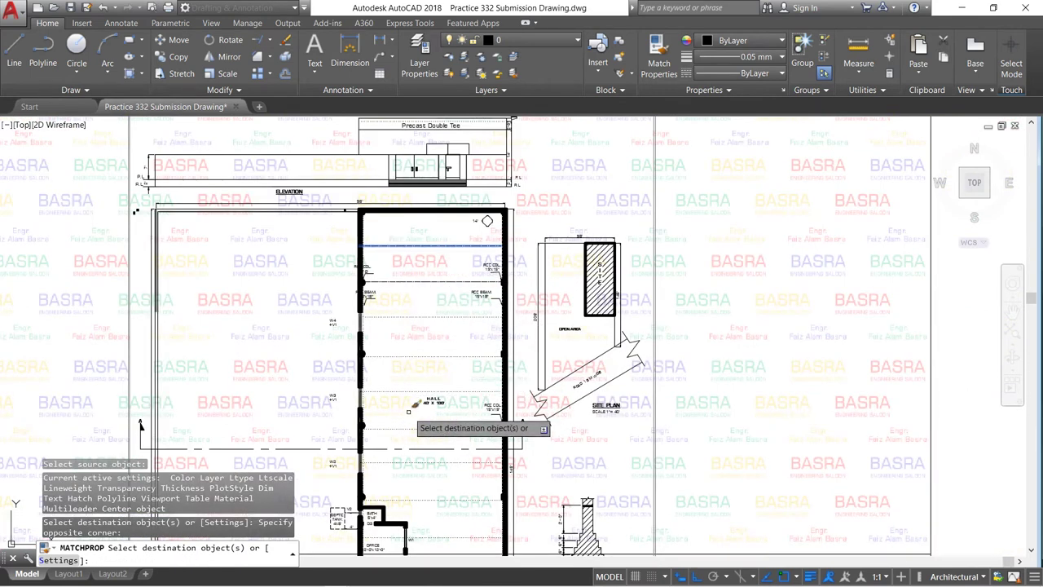
click(407, 432)
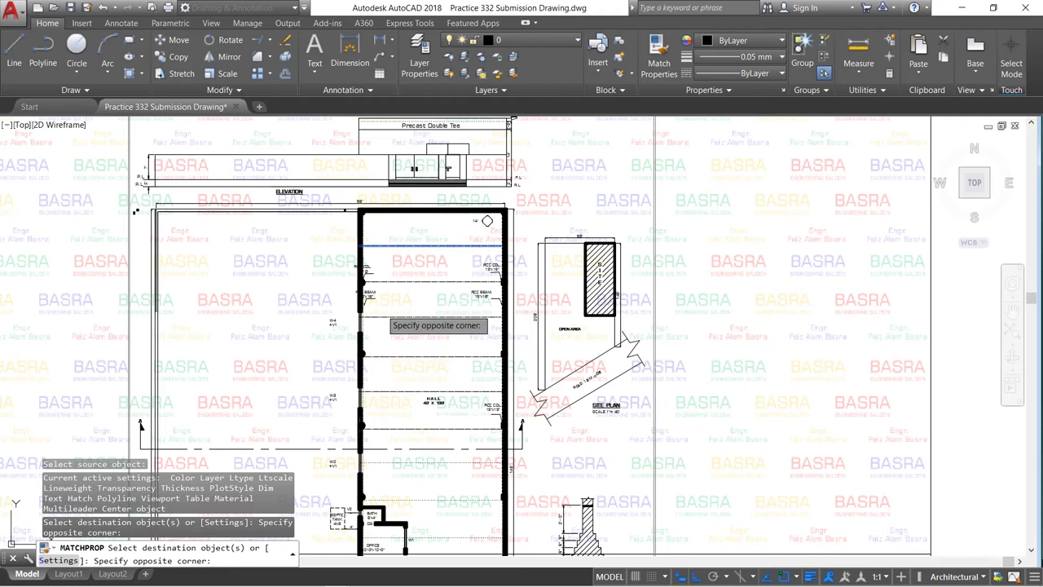
click(385, 302)
click(454, 525)
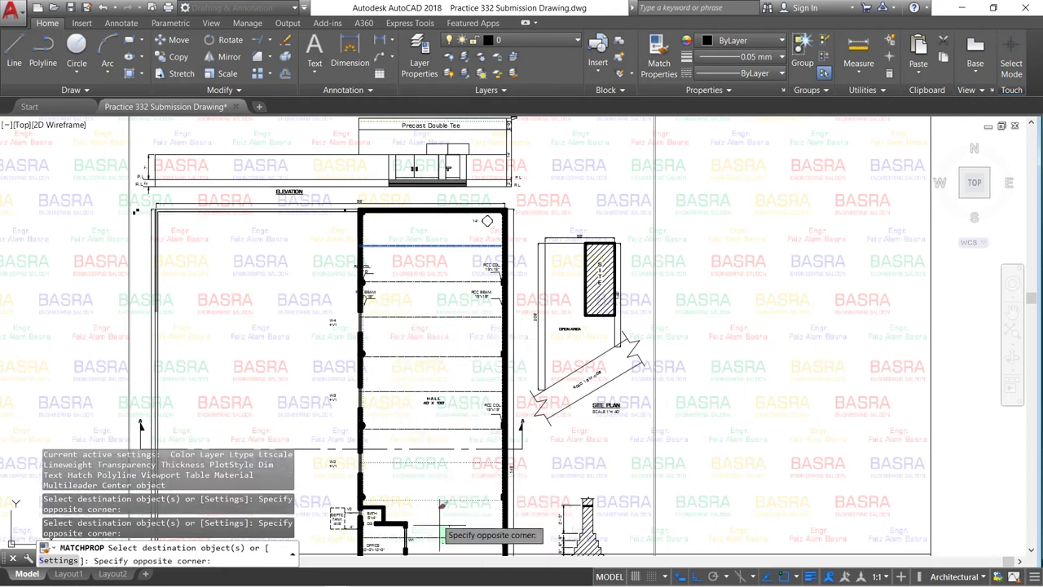
click(432, 471)
right_click(430, 463)
click(456, 474)
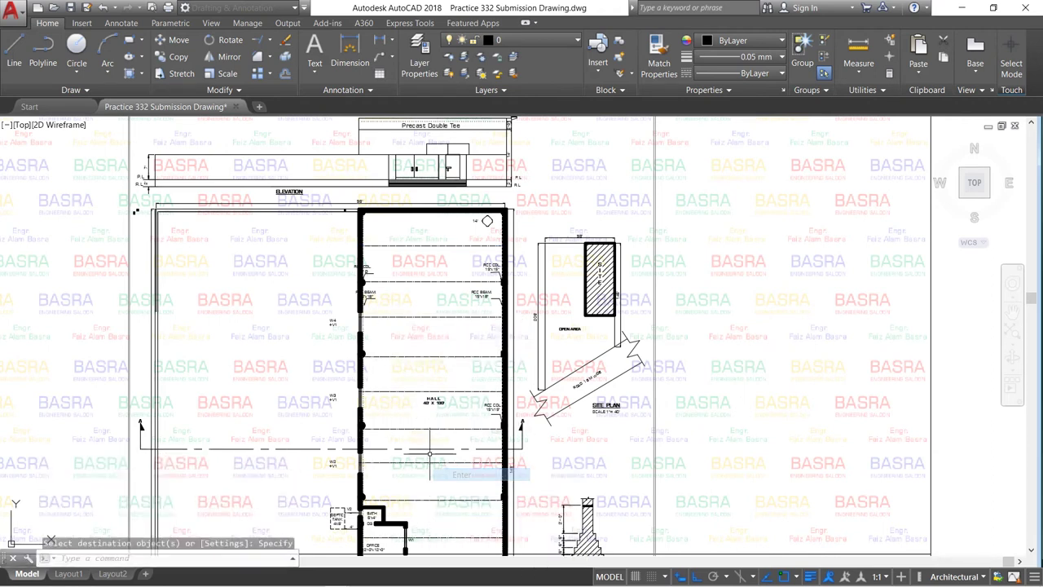
scroll(430, 453, down, 4)
scroll(419, 343, up, 2)
scroll(411, 291, up, 2)
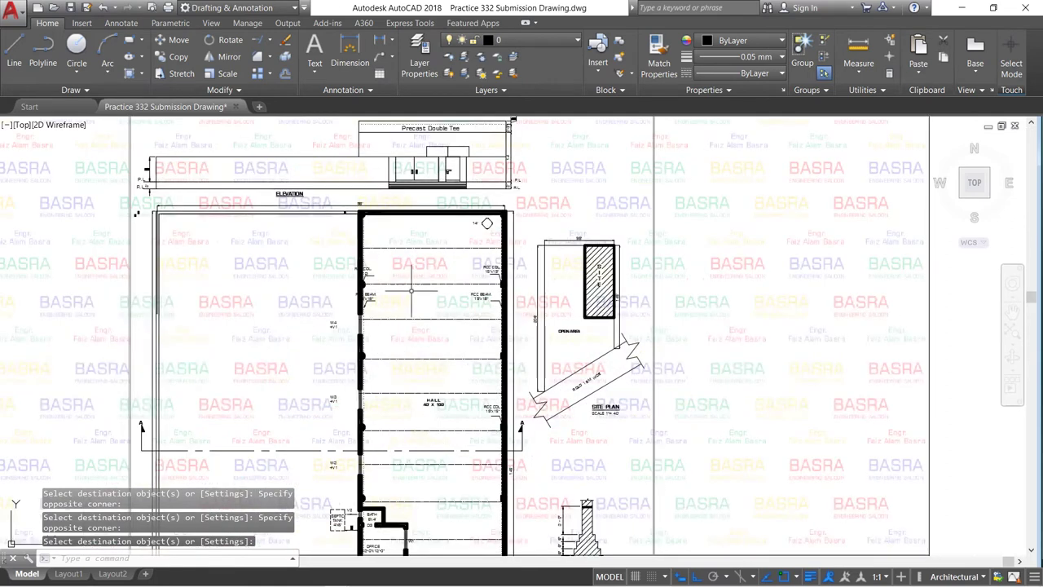
scroll(413, 239, up, 2)
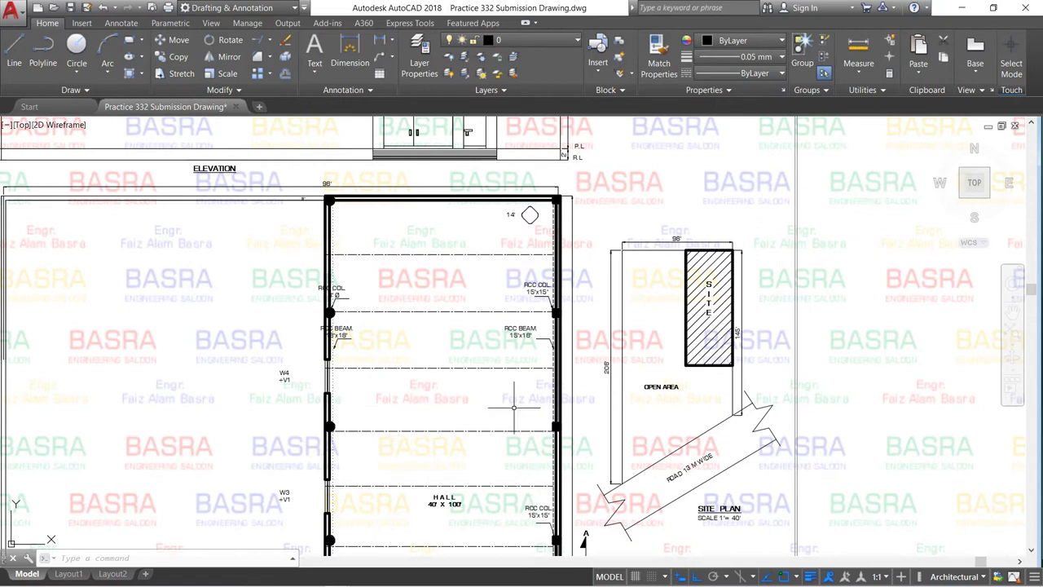
scroll(571, 401, up, 2)
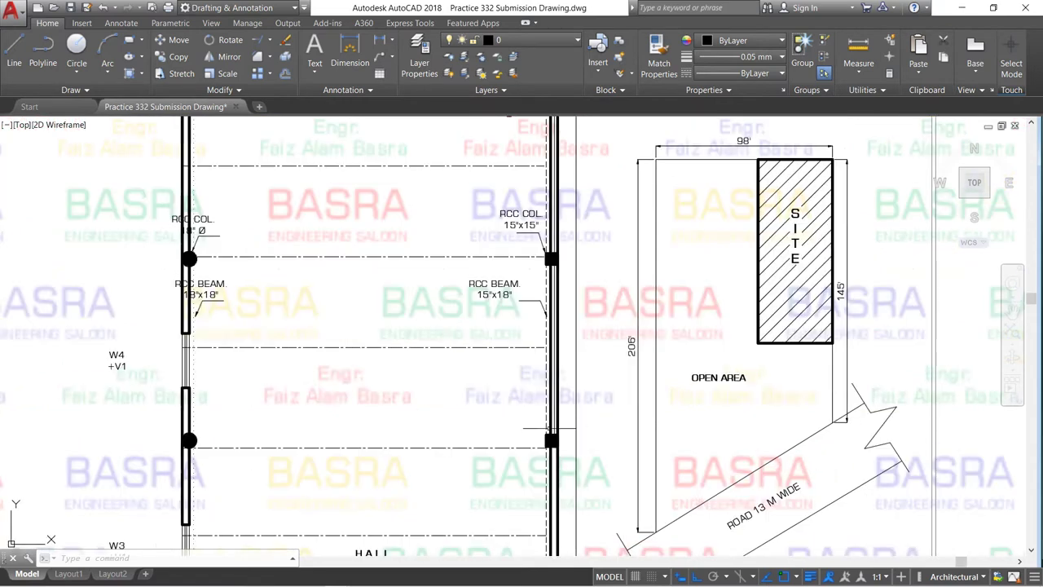
scroll(551, 273, up, 2)
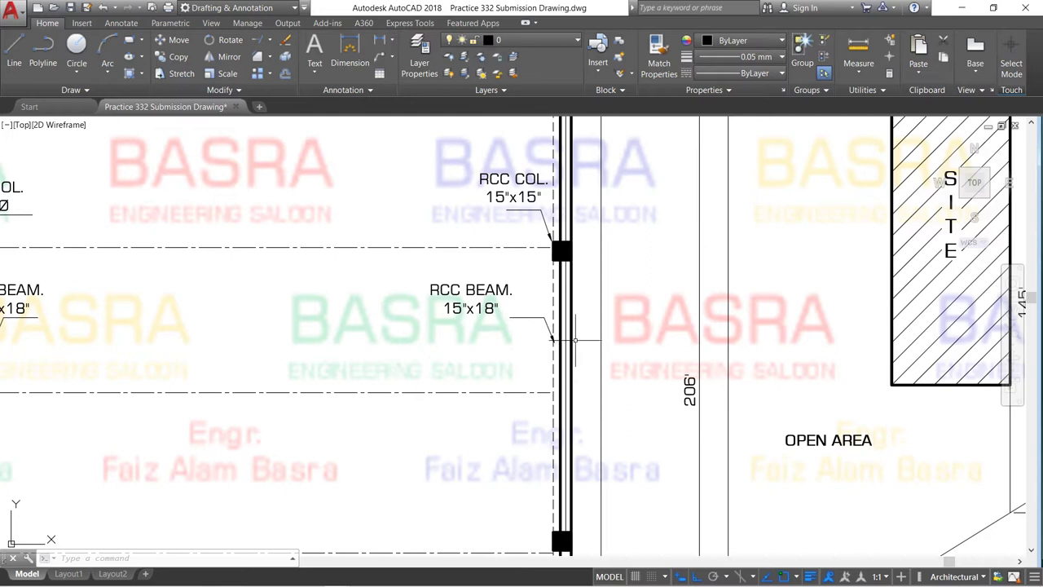
scroll(583, 329, down, 2)
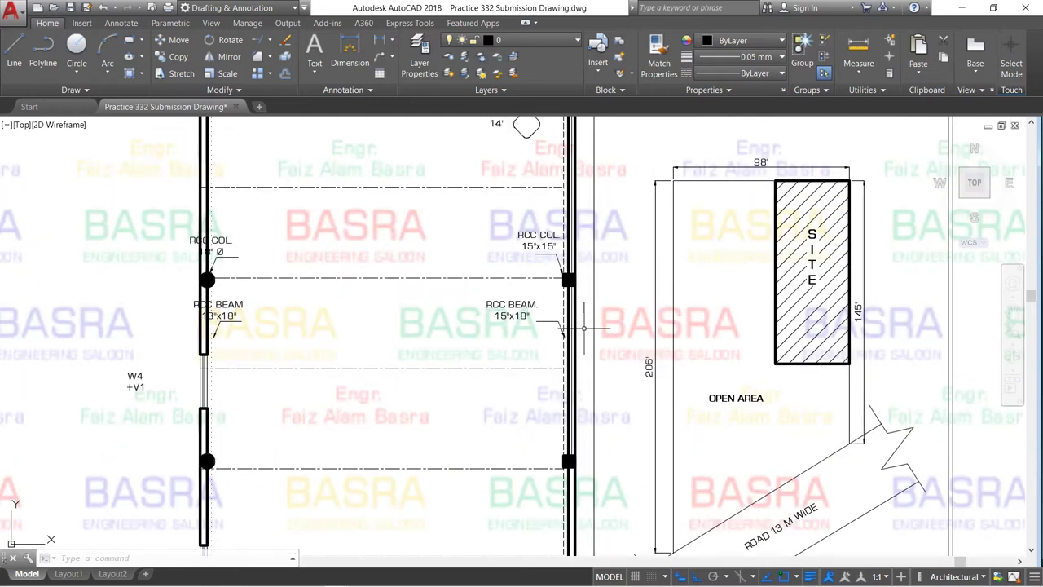
scroll(206, 326, up, 2)
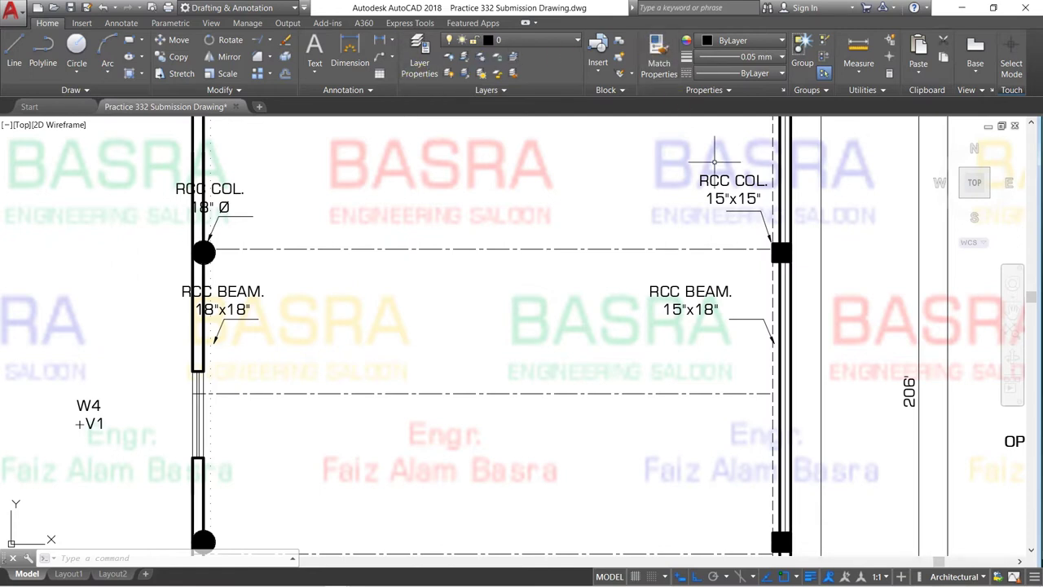
- Match the left wall line to the dashed line along the right wall
click(658, 72)
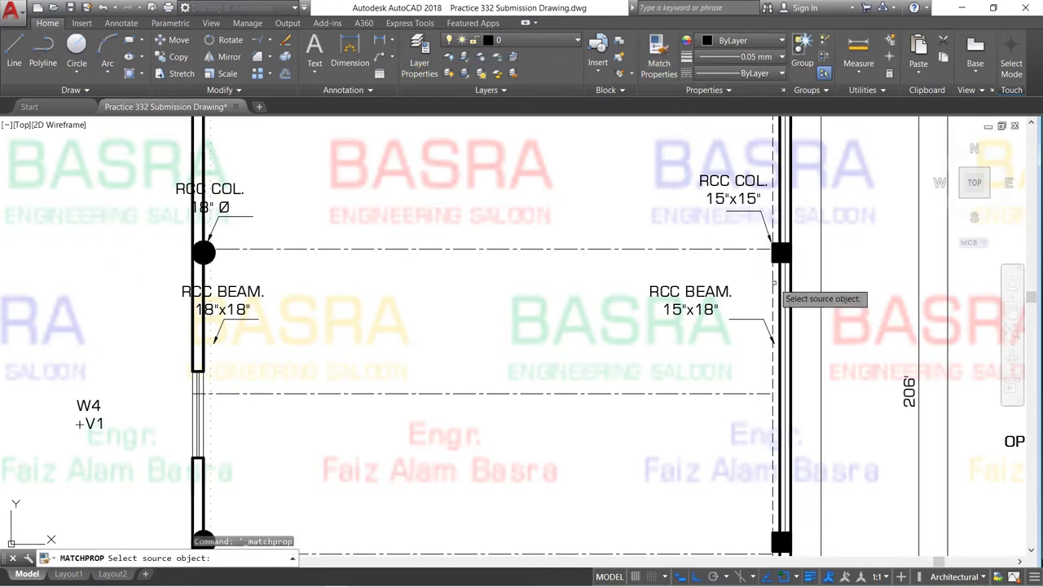
click(773, 278)
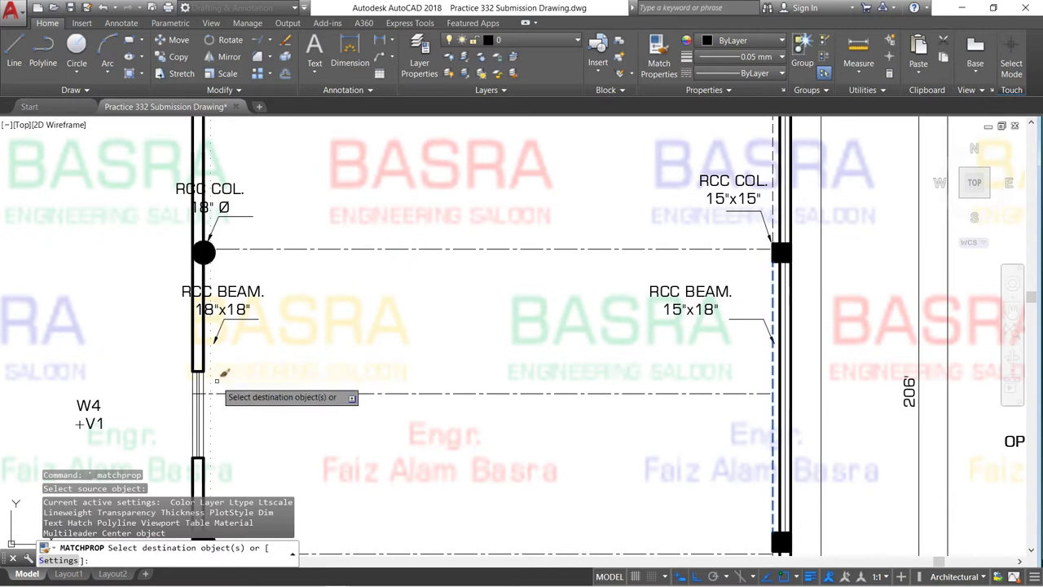
click(212, 370)
key(Return)
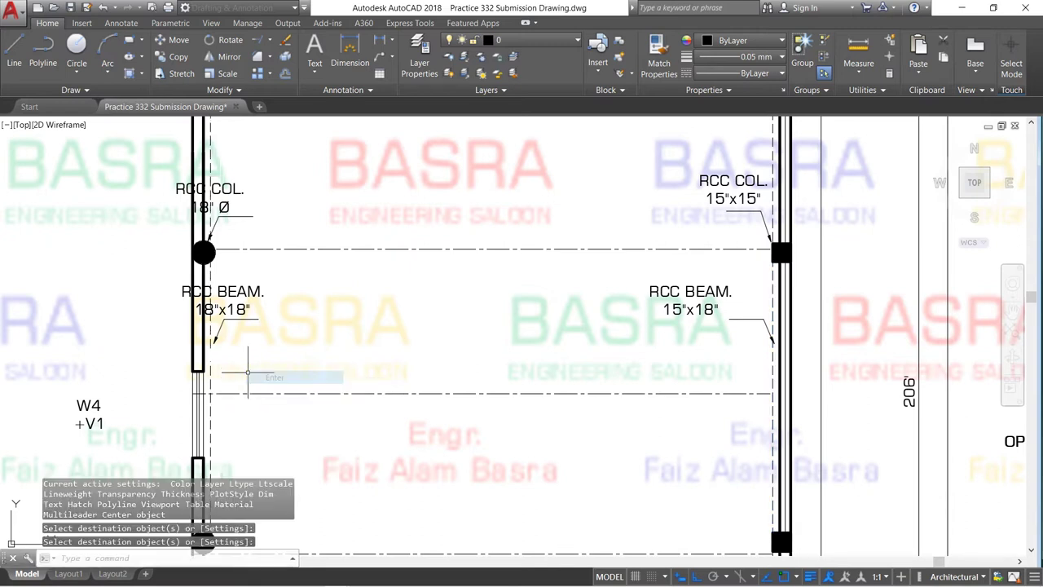
scroll(202, 316, up, 2)
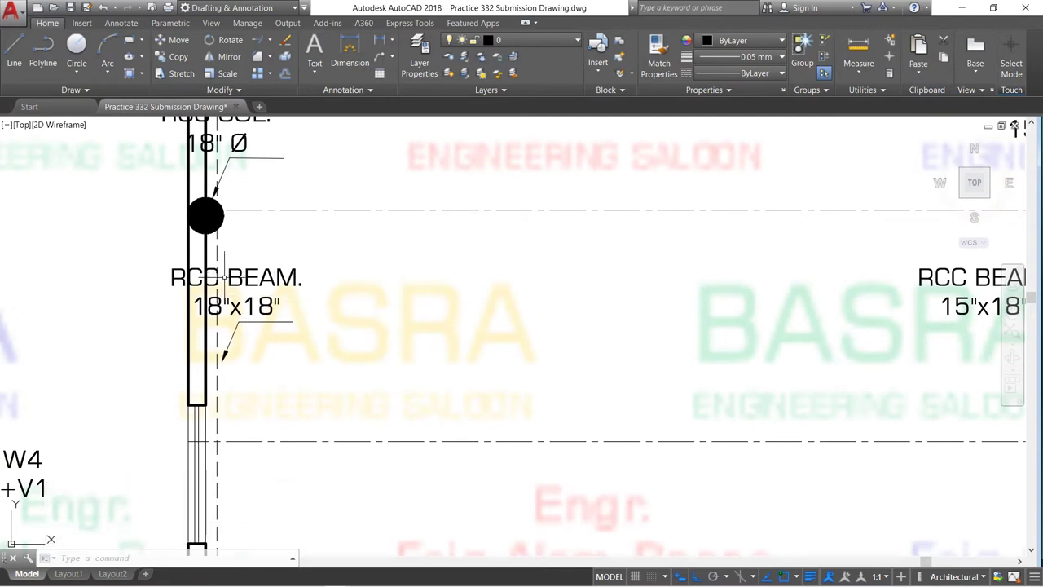
scroll(226, 276, down, 2)
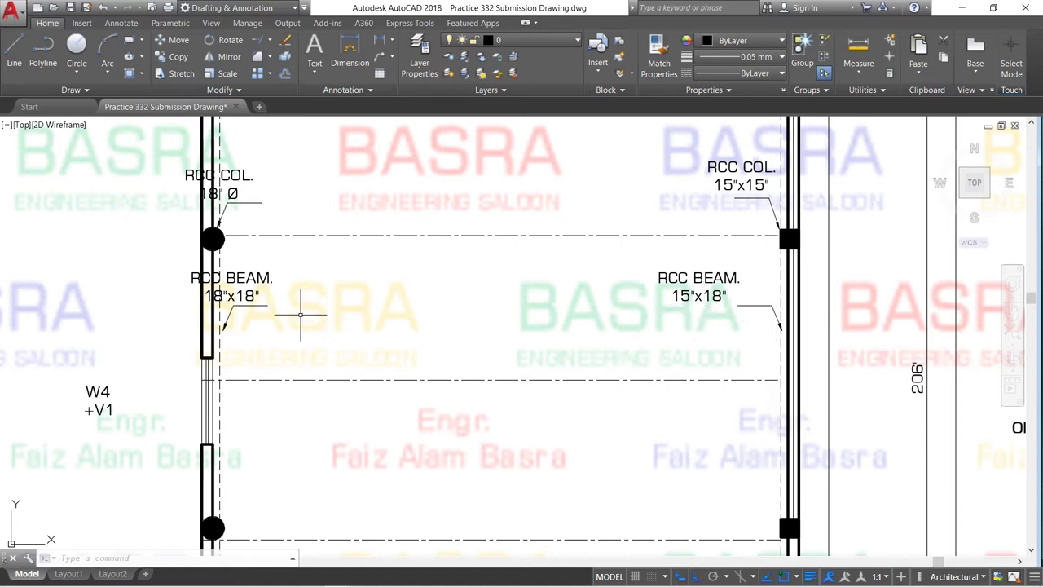
scroll(232, 318, down, 2)
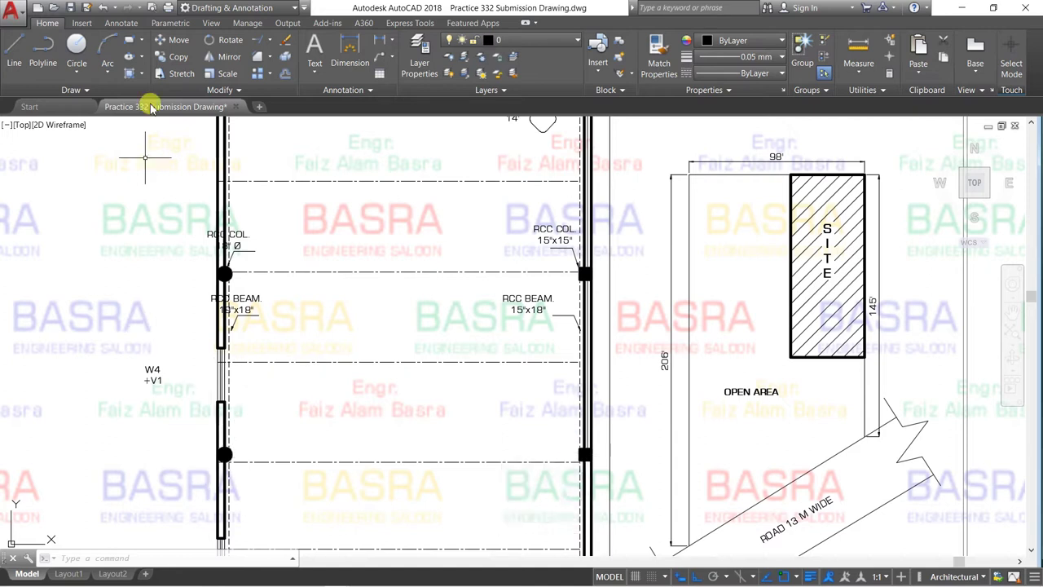
- Move the W4 +V1 window label right so it sits beside the hall's left wall
click(173, 40)
click(112, 330)
click(203, 425)
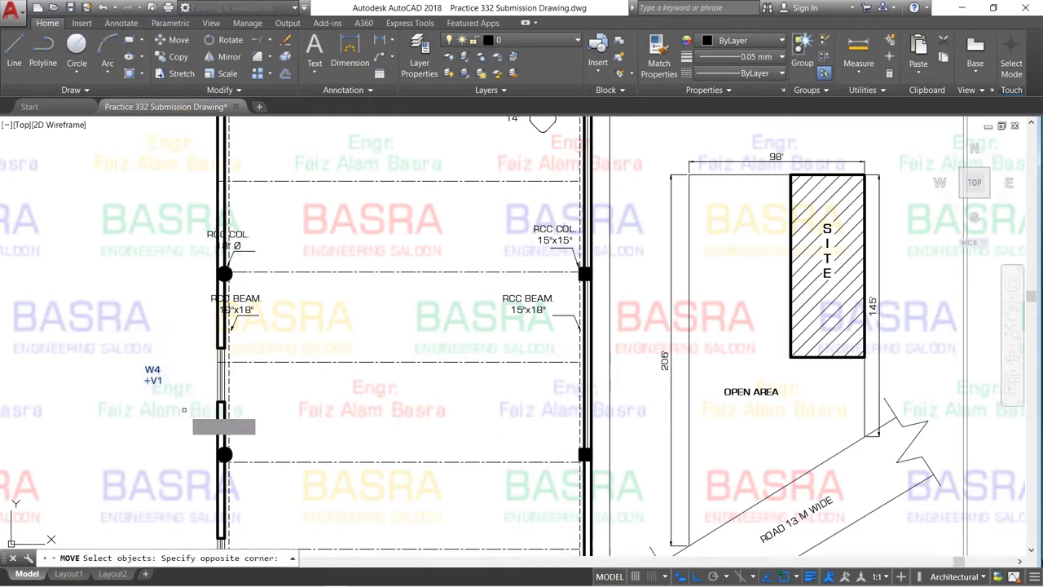
key(Return)
click(75, 318)
click(125, 318)
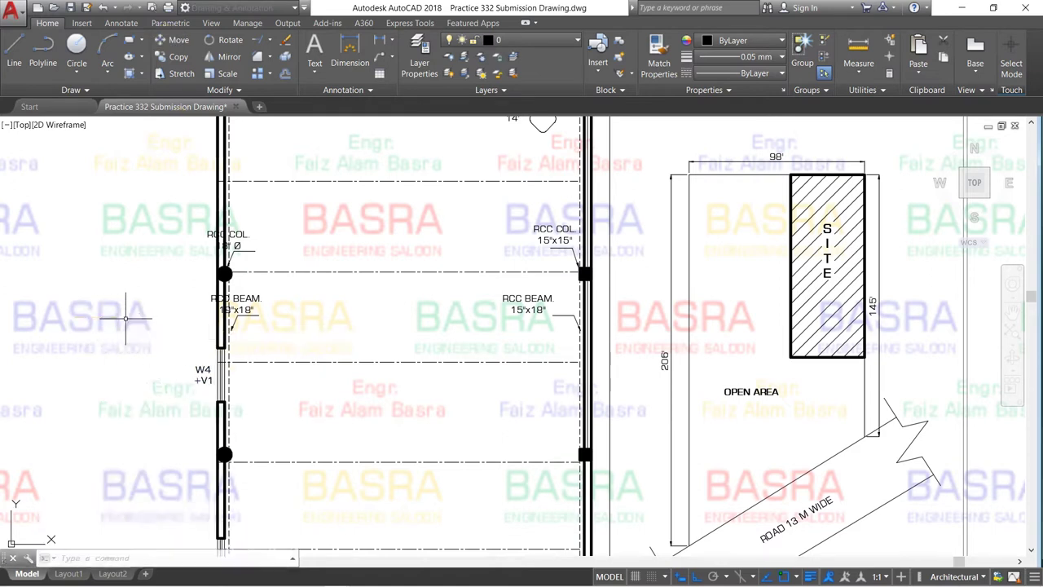
scroll(204, 379, up, 2)
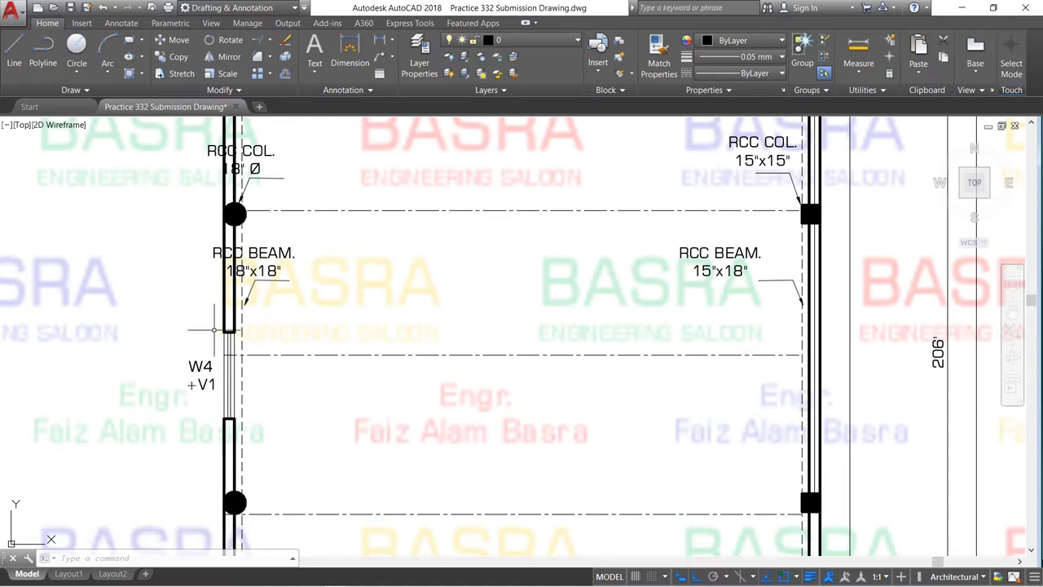
scroll(232, 405, down, 1)
scroll(231, 405, down, 2)
- Zoom out over the whole sheet, then zoom back in on the red factory hall title
scroll(216, 319, up, 2)
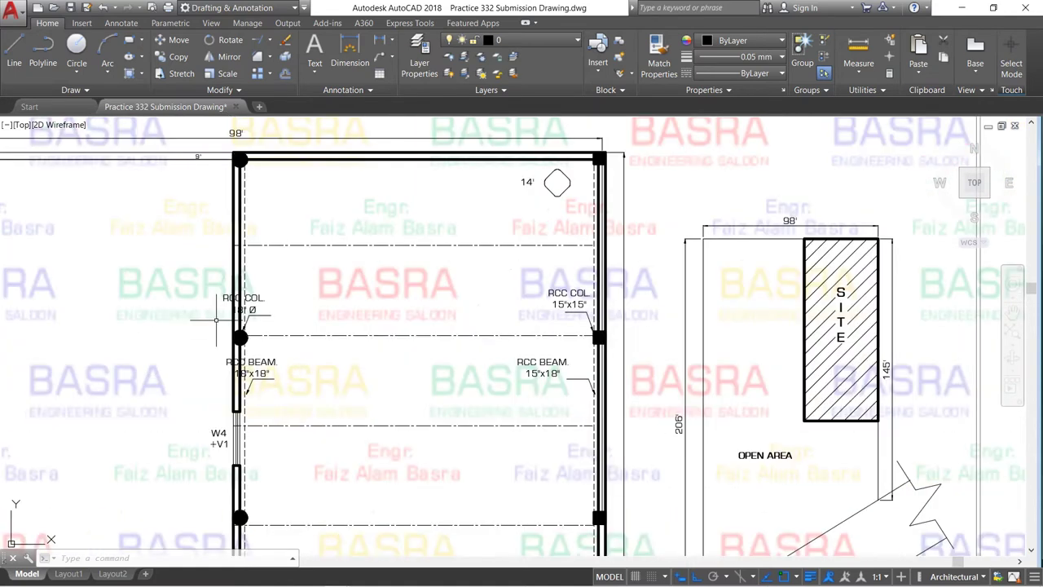
scroll(265, 305, down, 2)
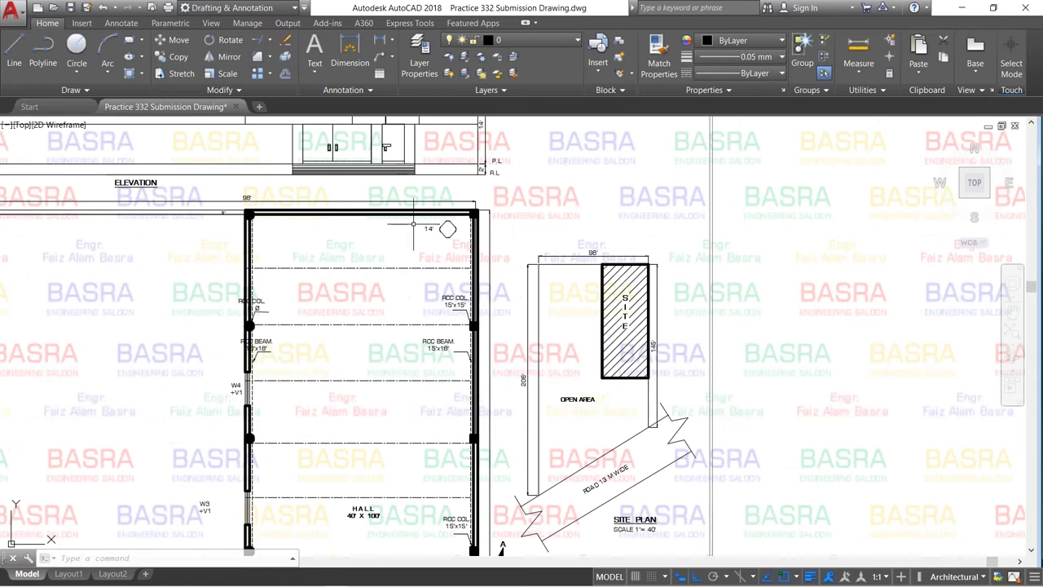
scroll(413, 224, down, 2)
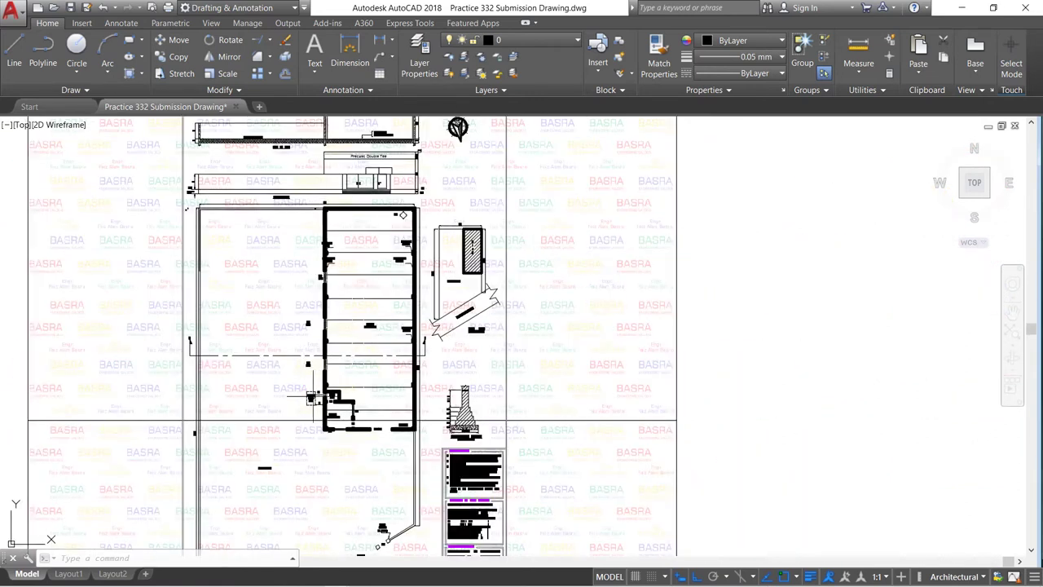
scroll(392, 277, up, 2)
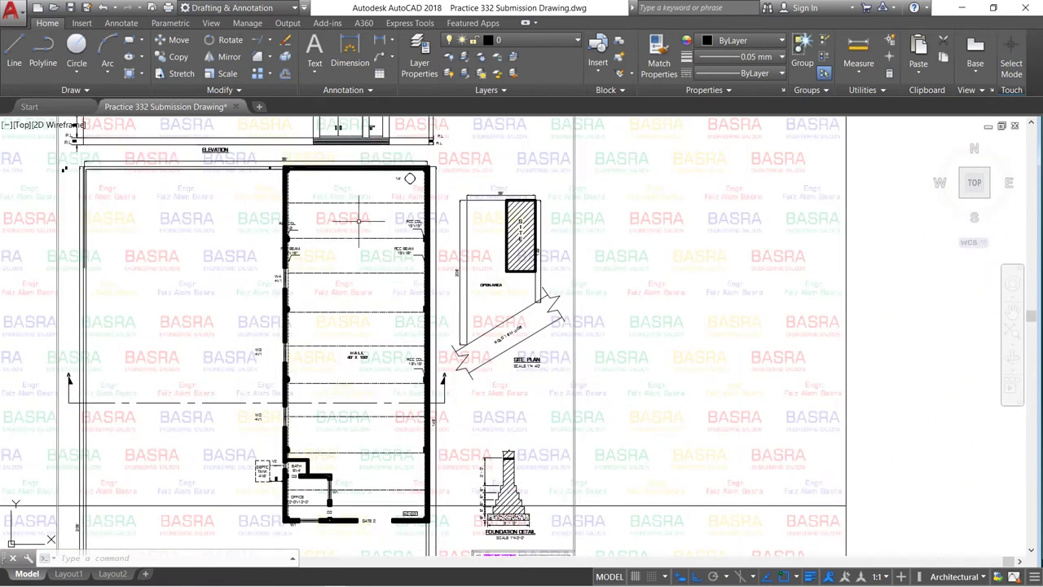
scroll(284, 172, up, 3)
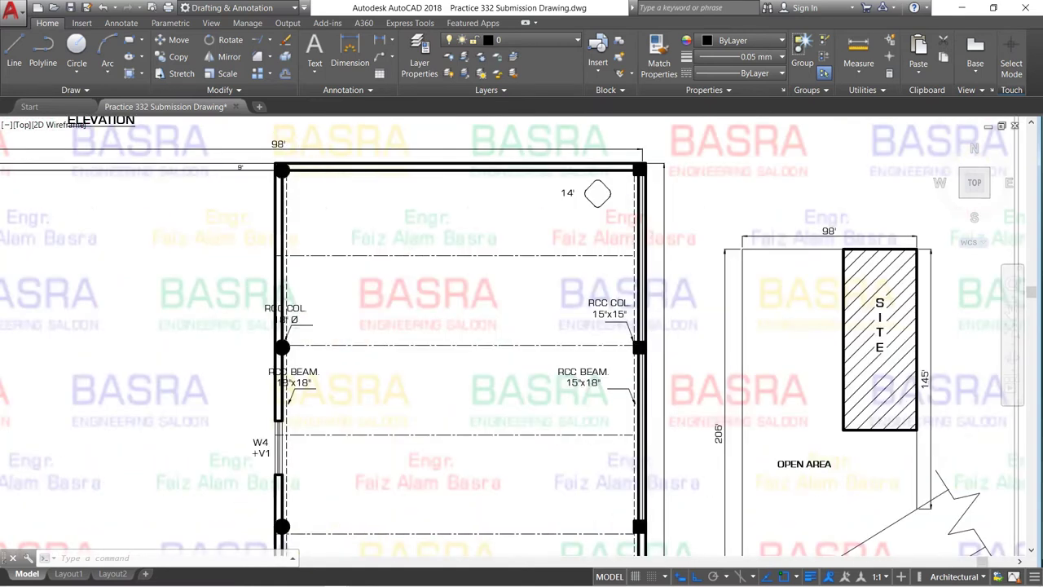
scroll(410, 227, down, 2)
scroll(447, 232, down, 2)
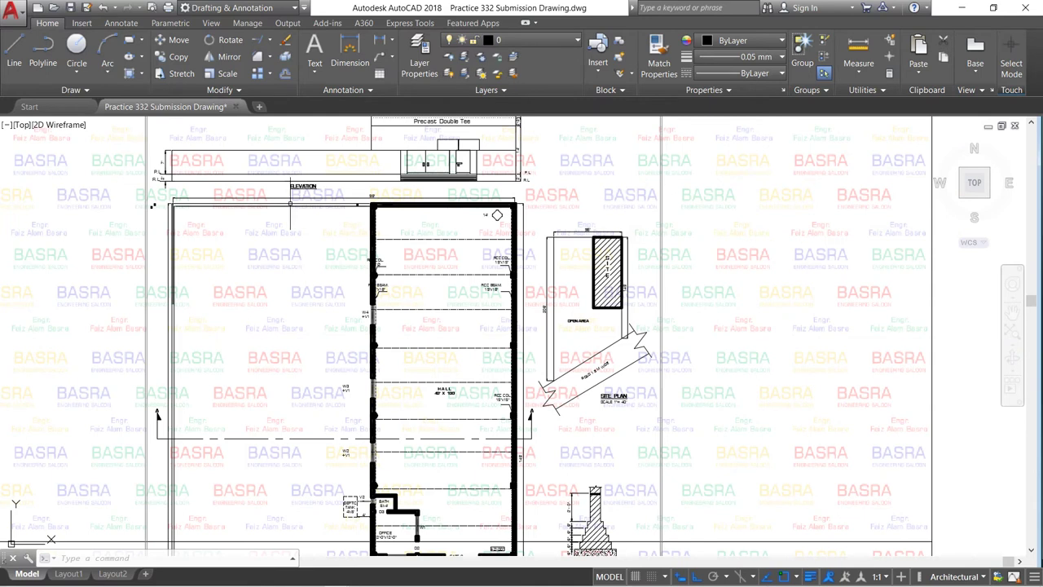
scroll(283, 203, up, 2)
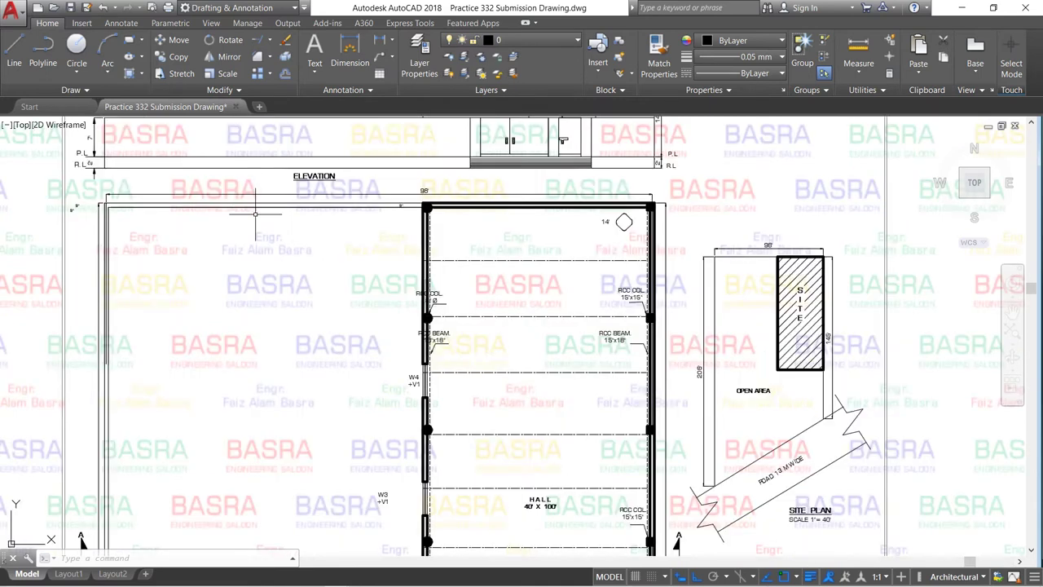
scroll(249, 205, up, 2)
scroll(365, 210, down, 2)
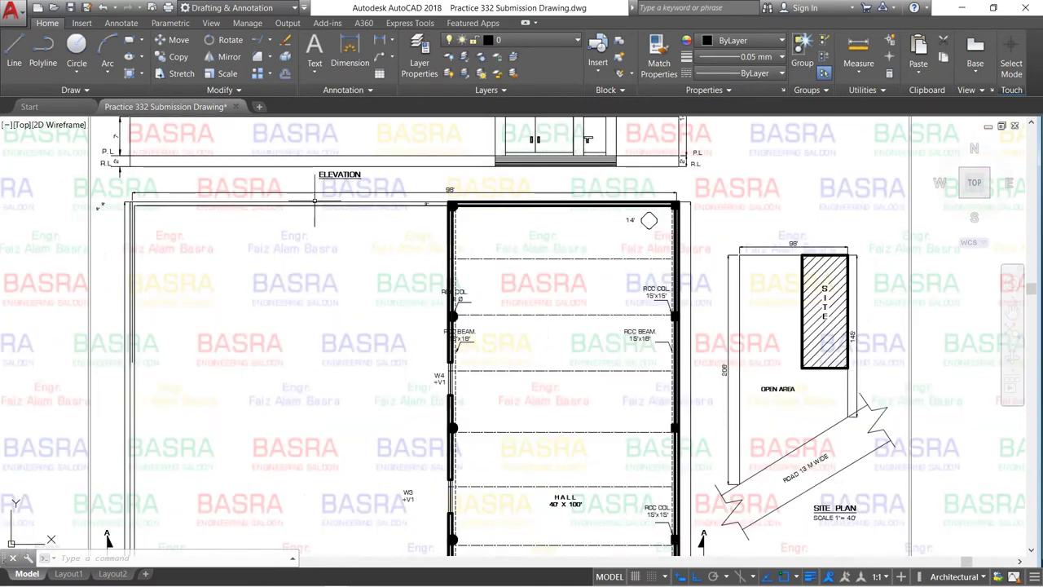
scroll(200, 204, down, 5)
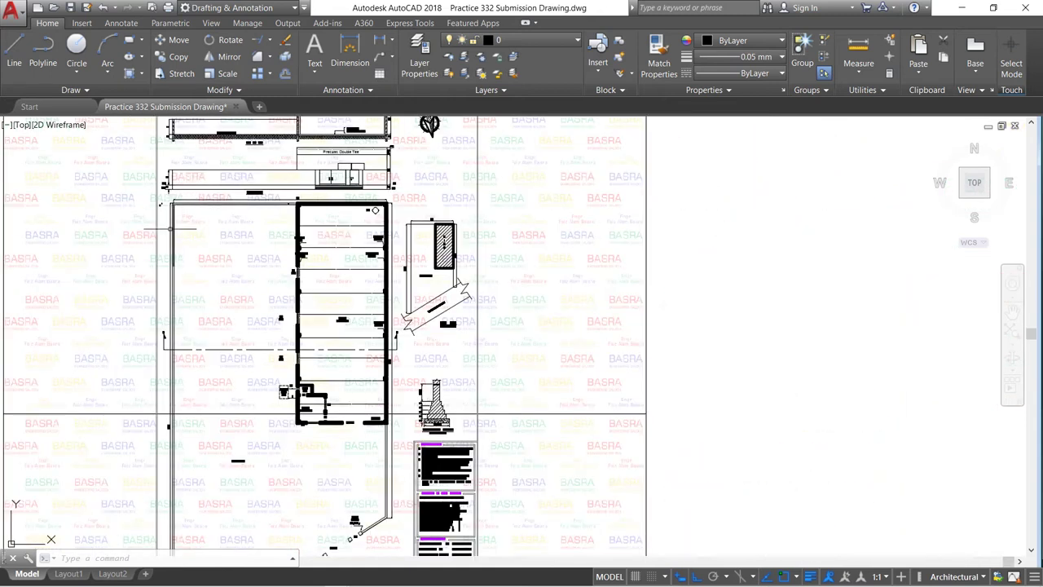
scroll(235, 299, down, 4)
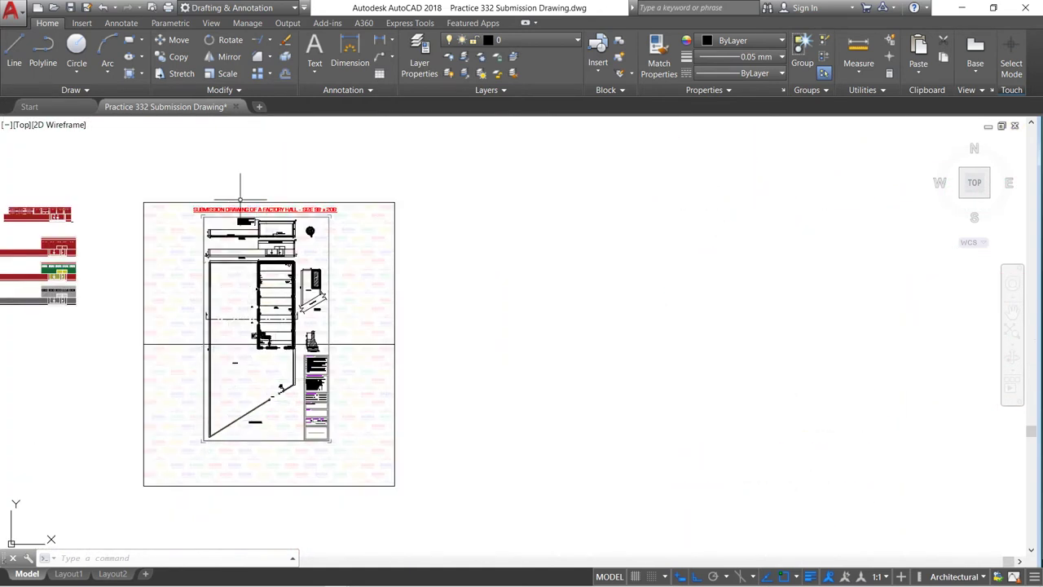
scroll(240, 198, up, 4)
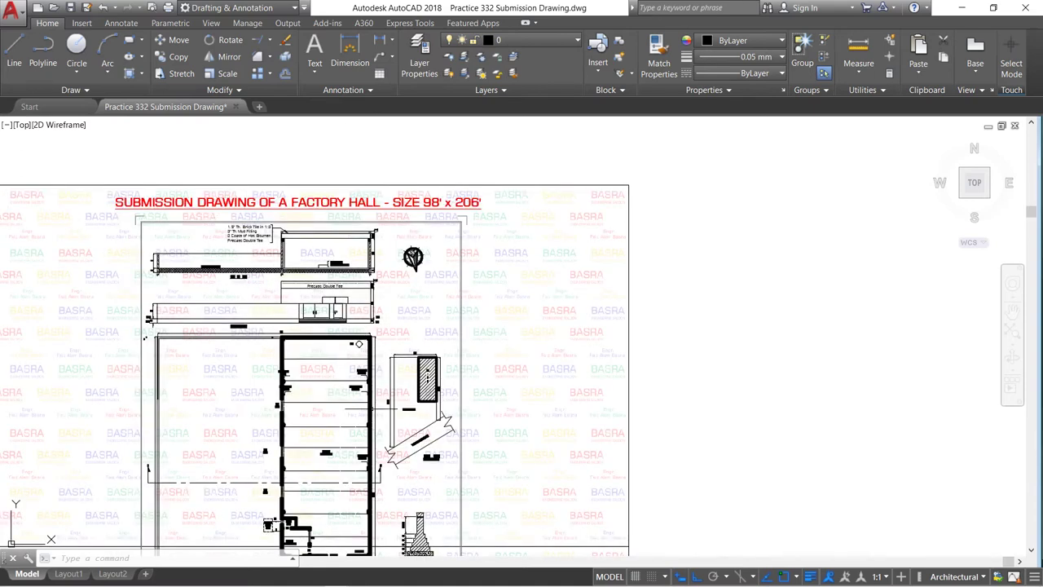
- Pan across the sheet and zoom in on the elevation with its Precast Double Tee roof
click(1012, 310)
drag(718, 450, 708, 219)
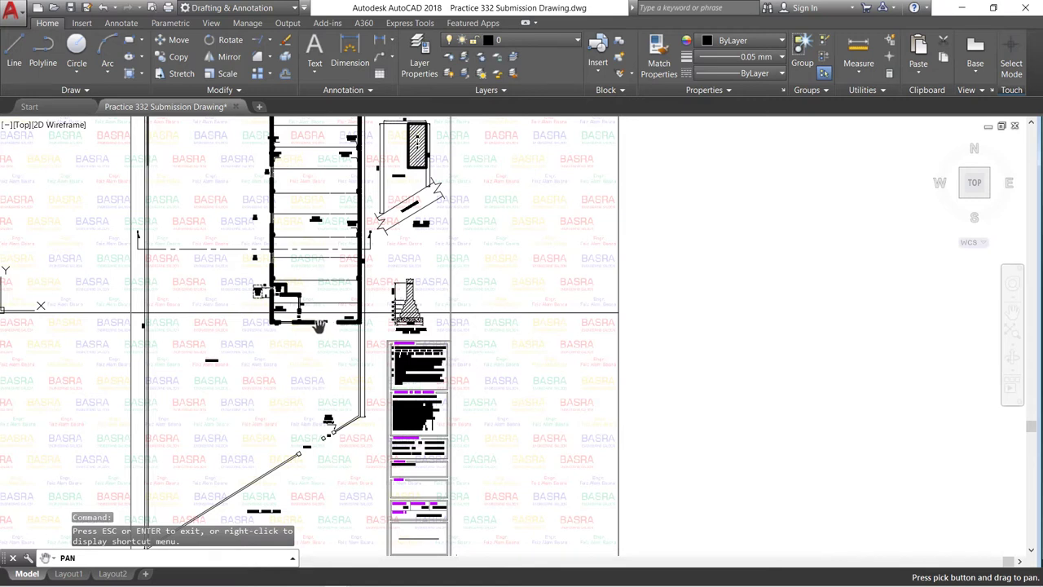
drag(321, 248, 326, 390)
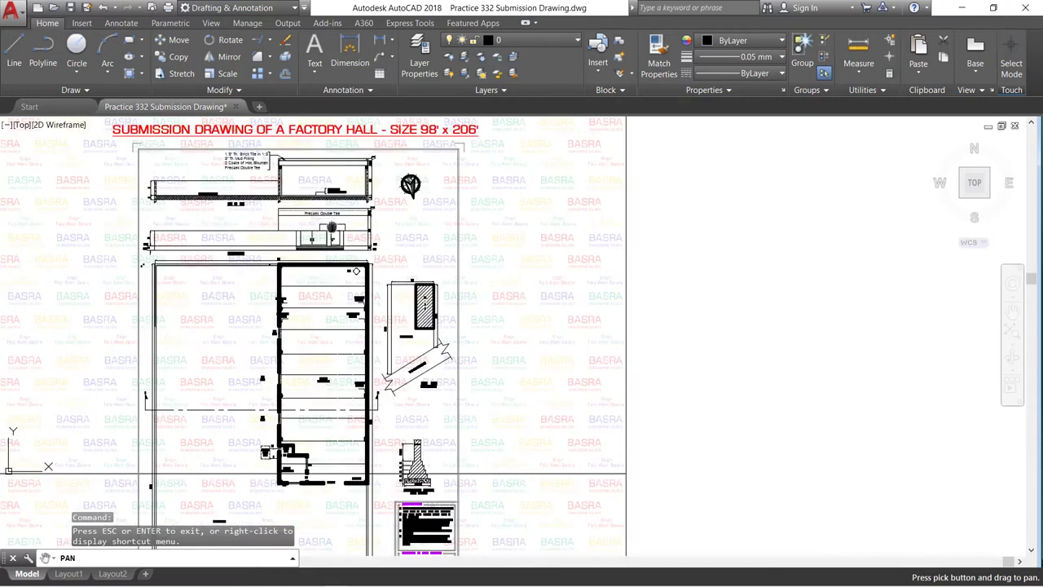
drag(333, 228, 334, 311)
scroll(276, 333, up, 2)
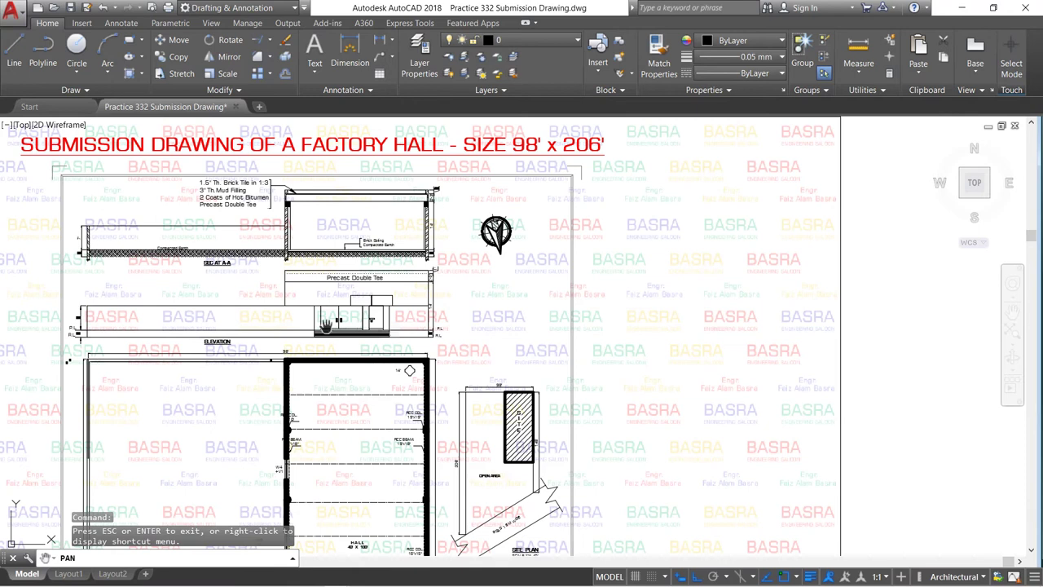
scroll(310, 317, up, 2)
scroll(310, 317, up, 2)
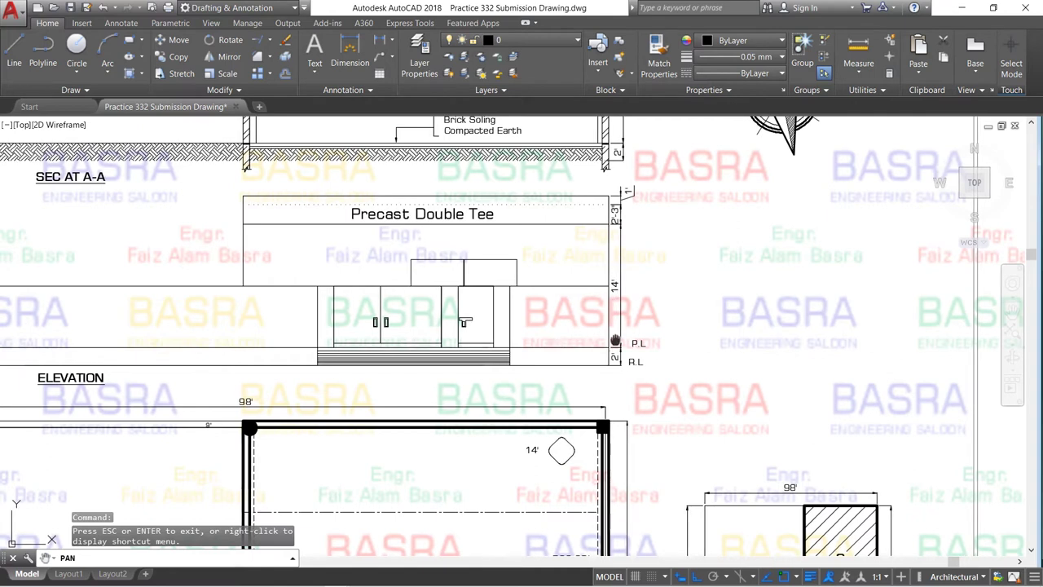
- Pan the elevation to centre it beneath section A-A, then exit Pan
drag(611, 300, 751, 300)
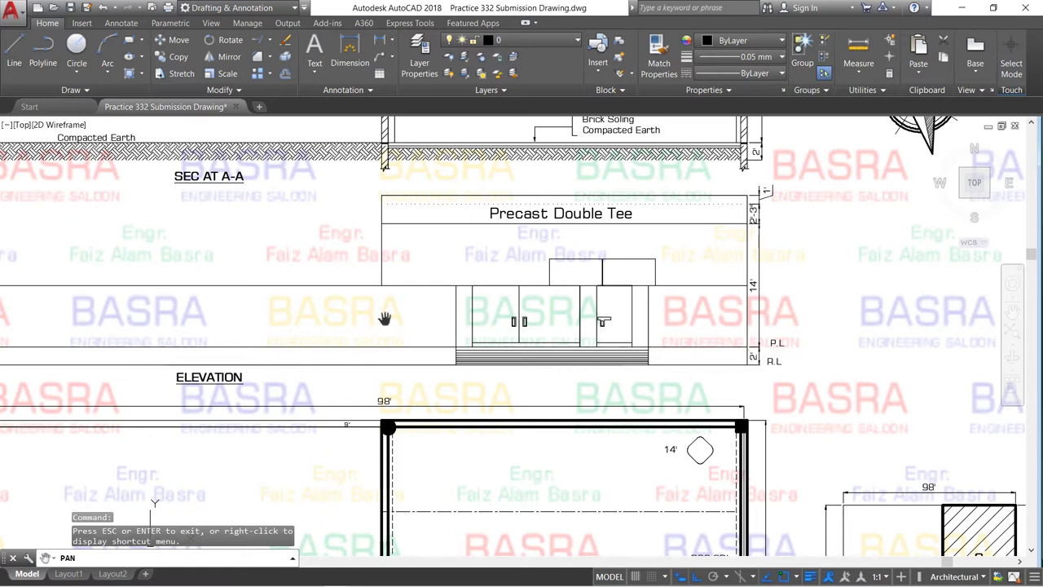
drag(385, 318, 566, 327)
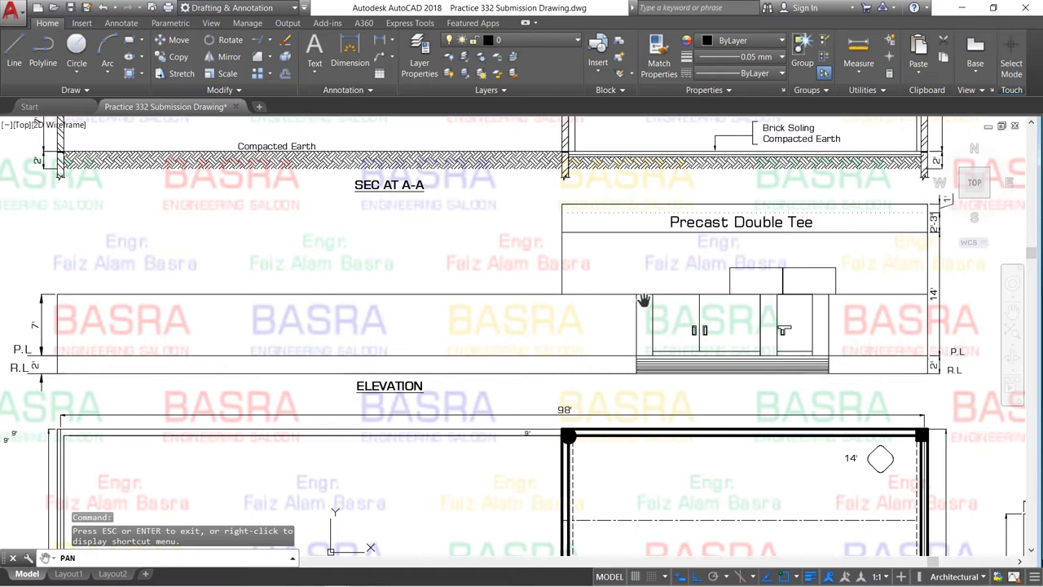
drag(868, 304, 659, 321)
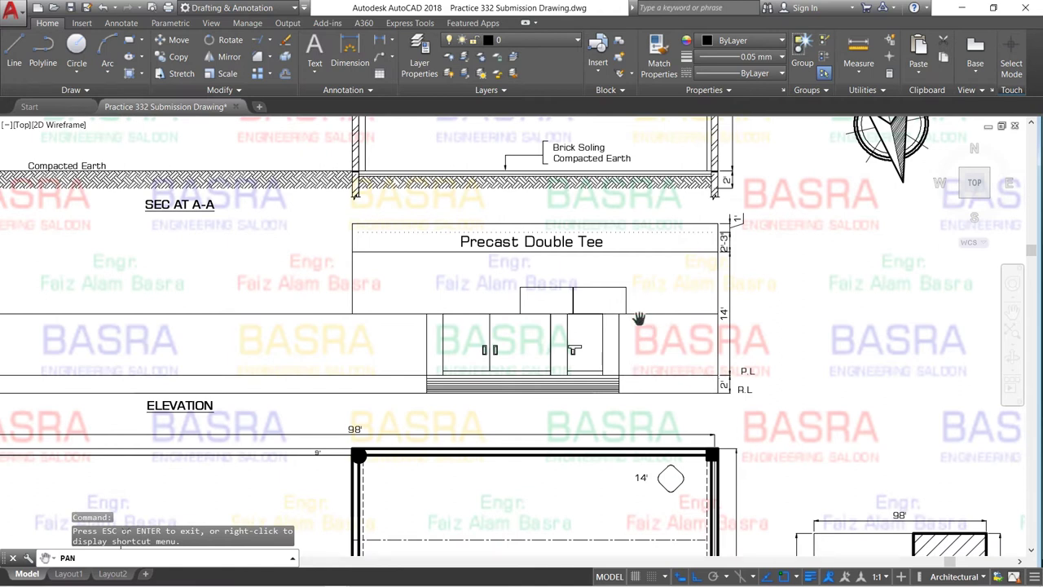
right_click(420, 214)
click(440, 220)
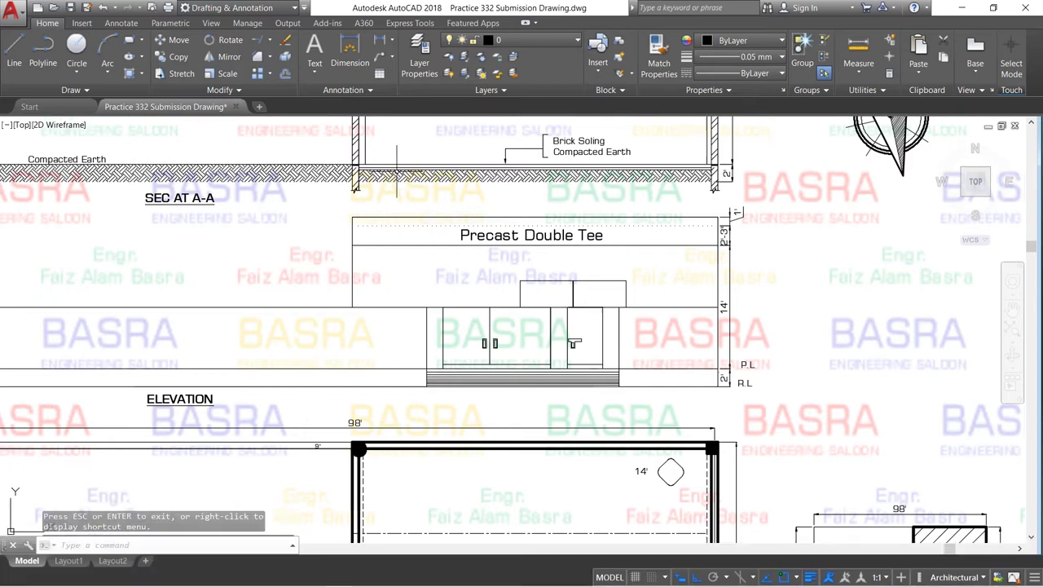
- Move the 14' diamond tag in the hall plan a short distance to the right
click(184, 41)
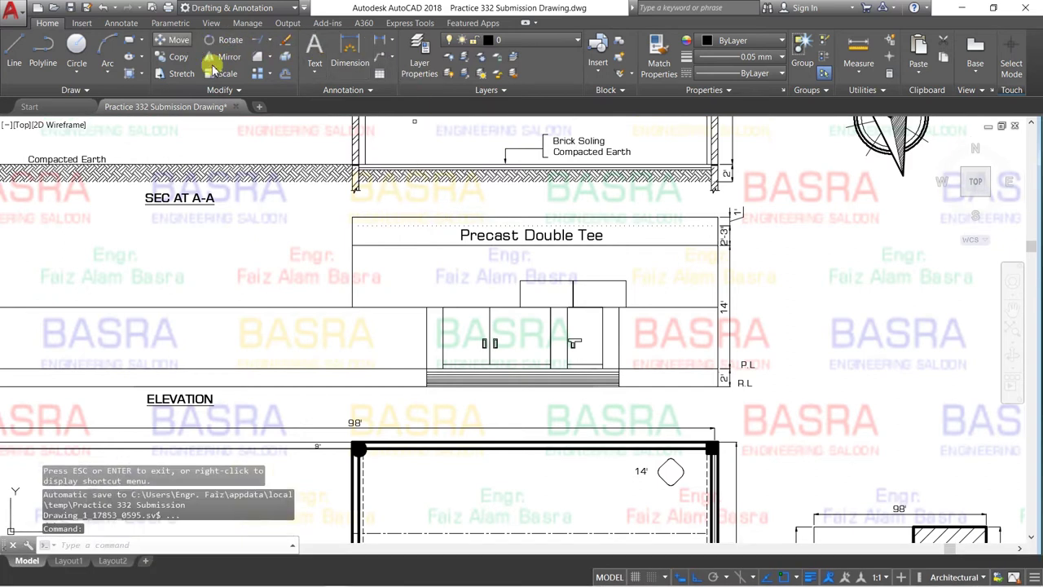
click(640, 471)
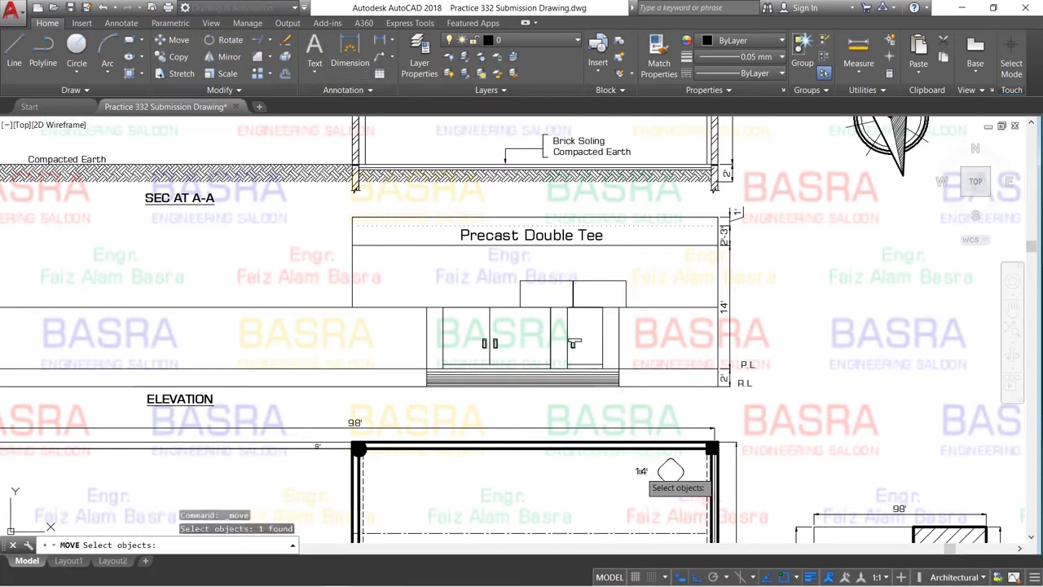
key(Return)
click(521, 473)
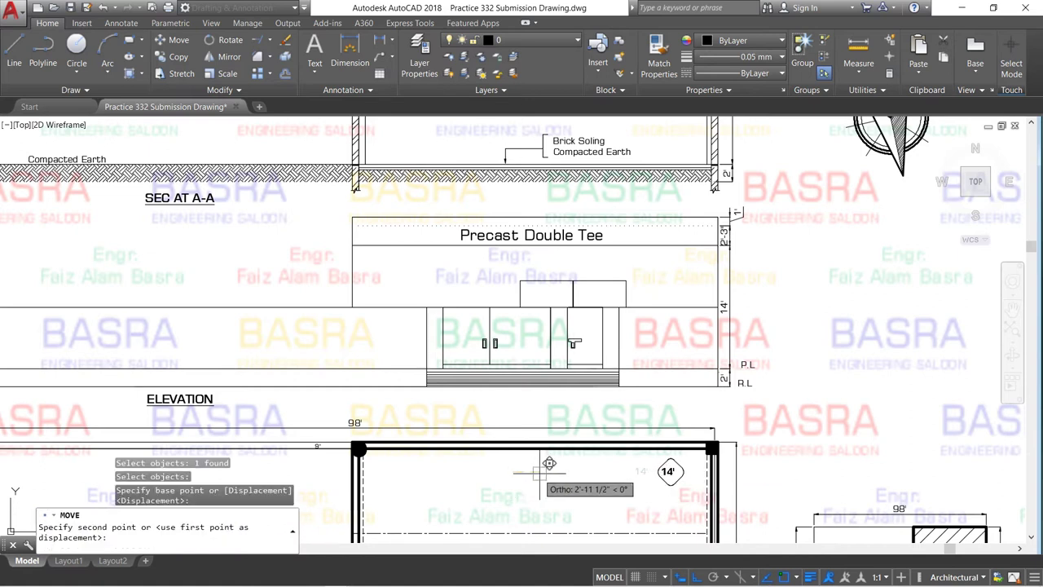
click(550, 463)
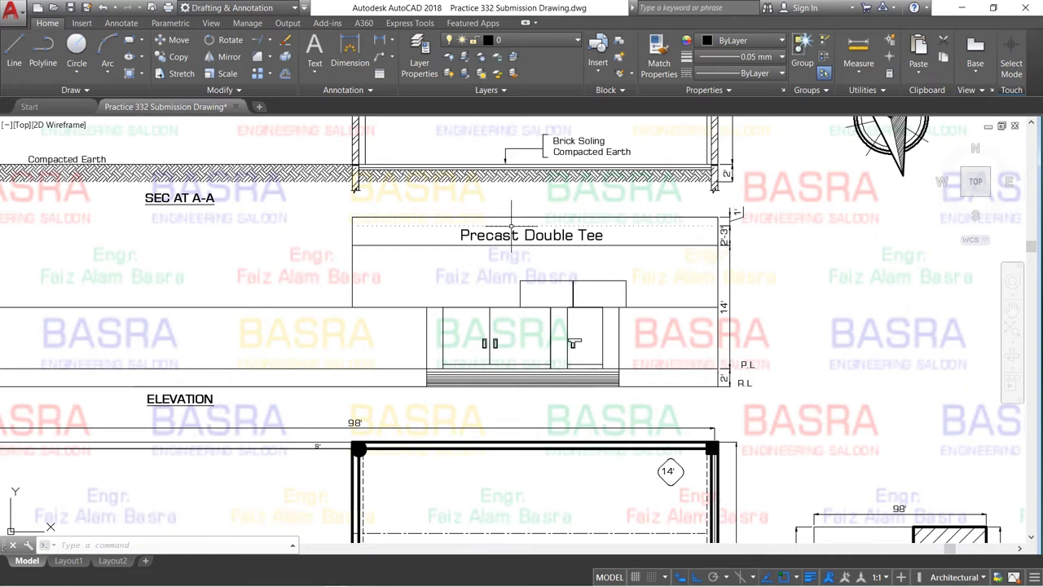
scroll(618, 232, up, 2)
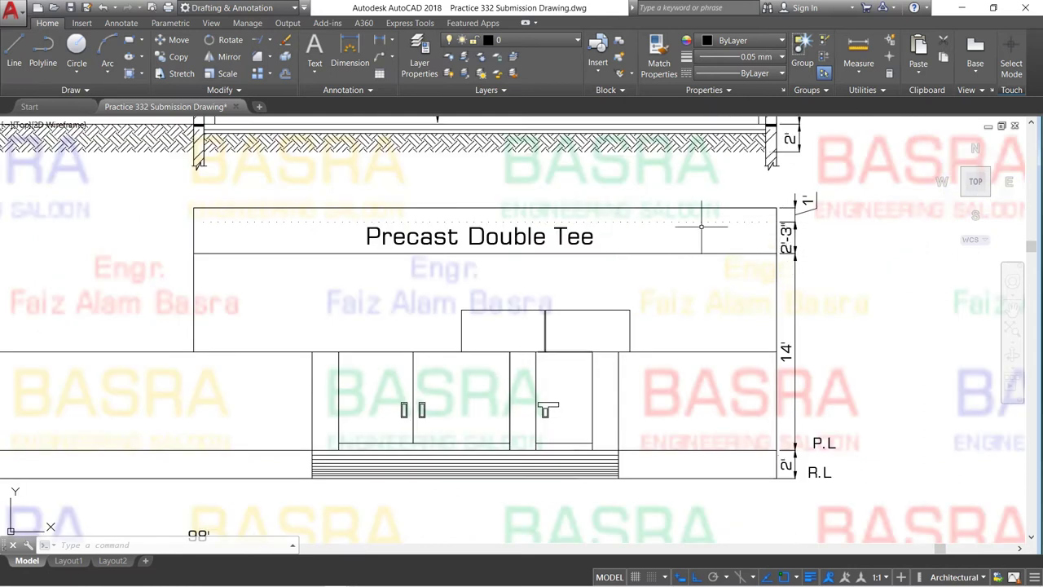
- Match the dotted Precast Double Tee roof line to the dashed source line's properties
click(657, 64)
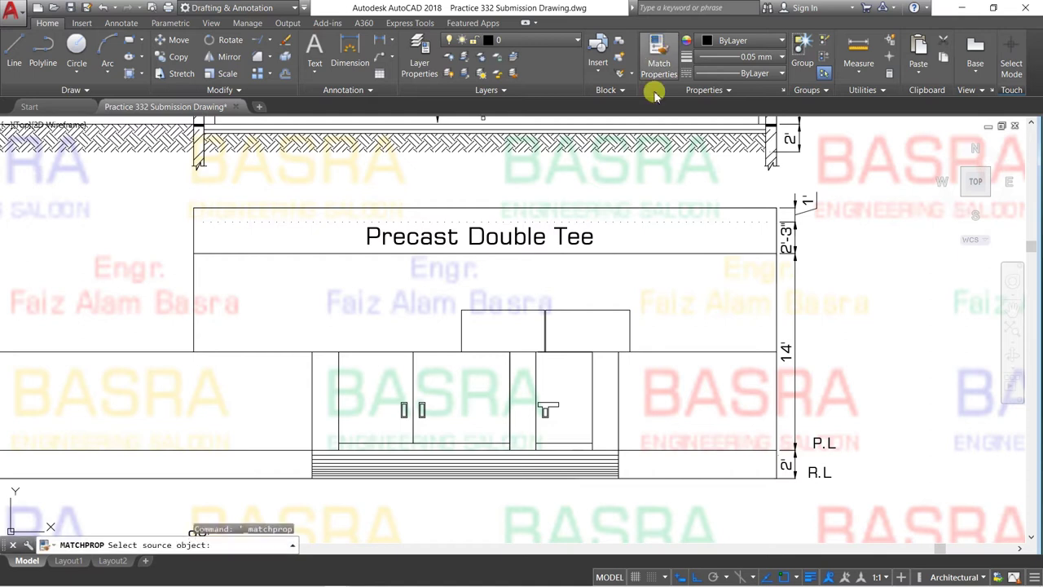
scroll(538, 352, down, 2)
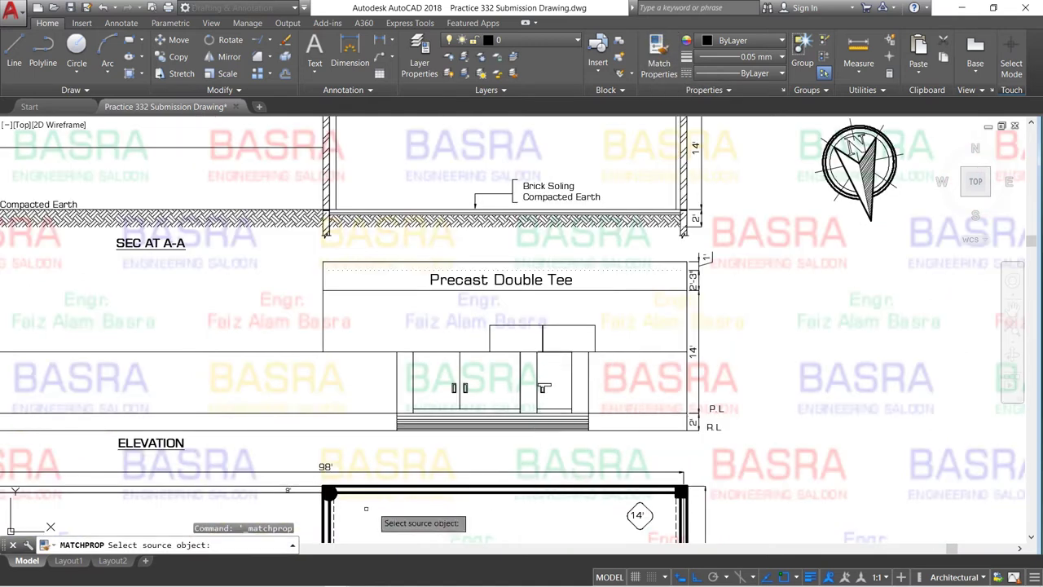
click(331, 510)
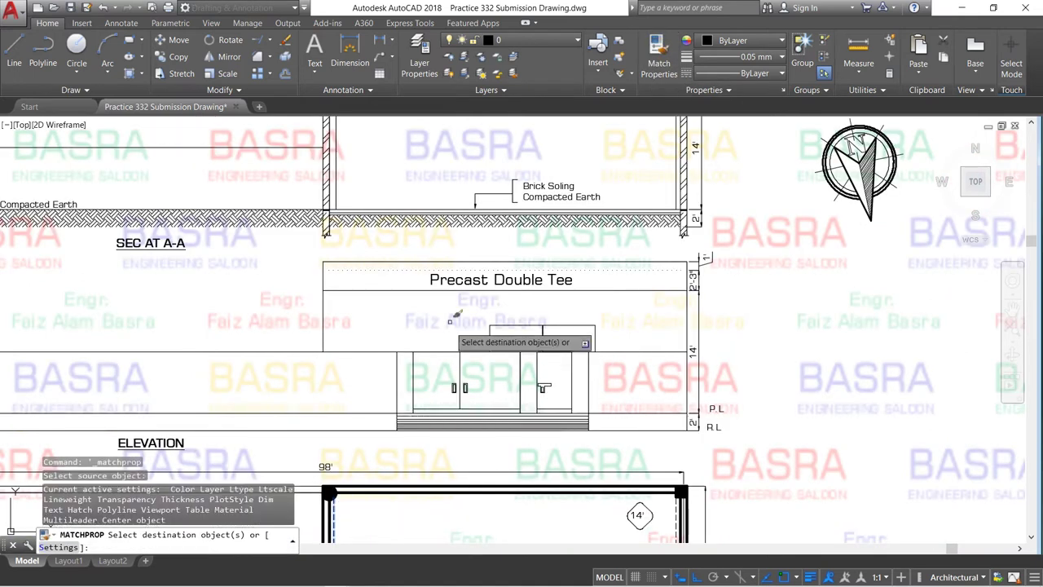
click(440, 270)
right_click(440, 276)
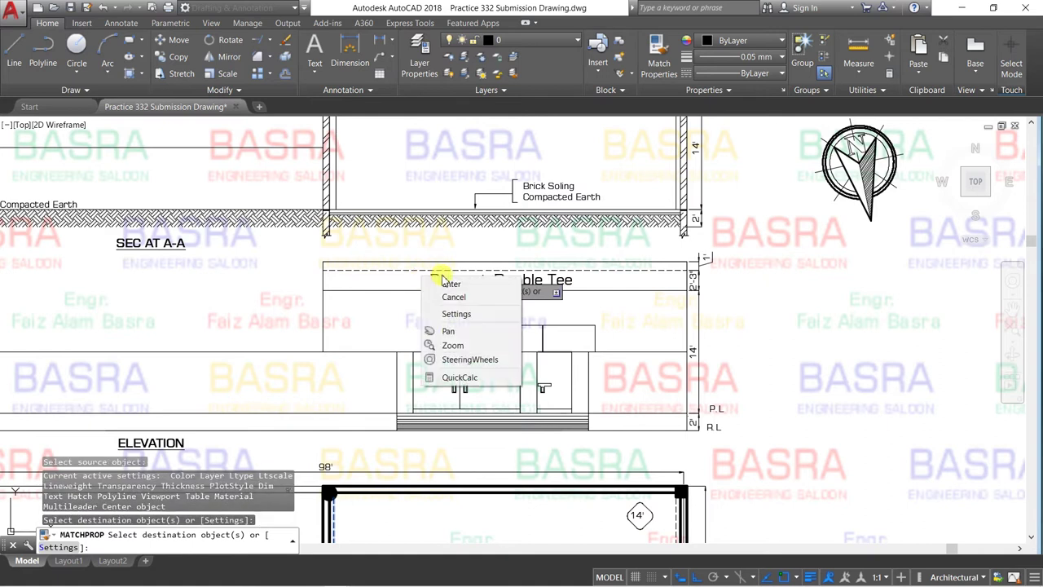
click(450, 284)
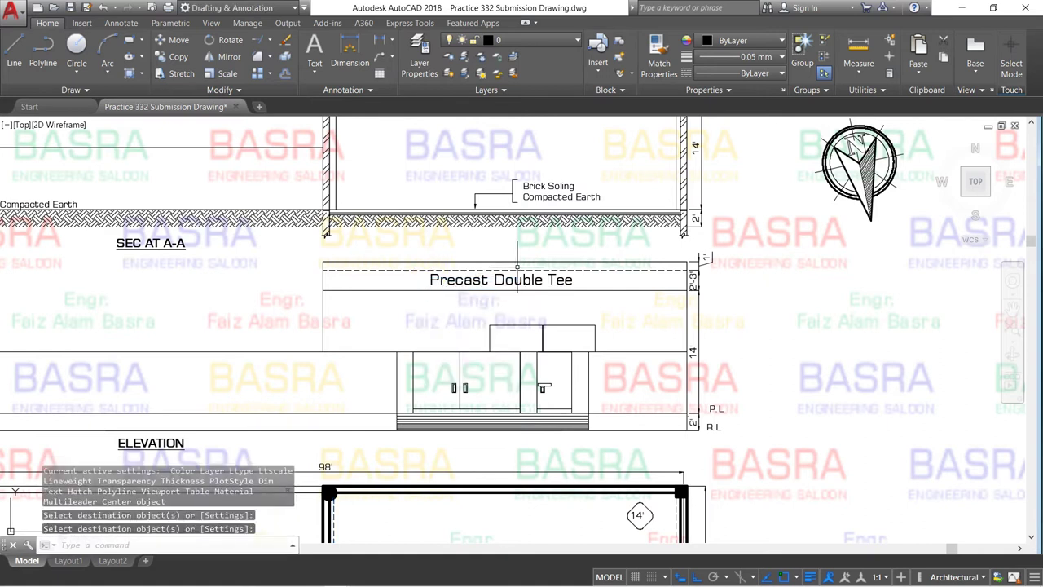
scroll(509, 278, up, 2)
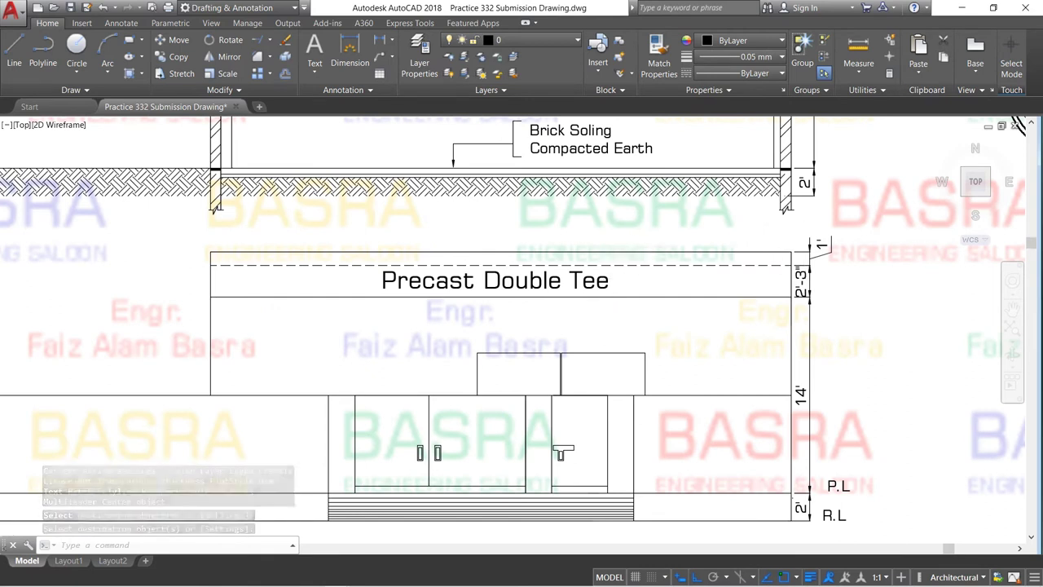
- Zoom out across the sheet and back in on the hall plan with its A-A section line
scroll(583, 236, down, 2)
scroll(592, 332, up, 2)
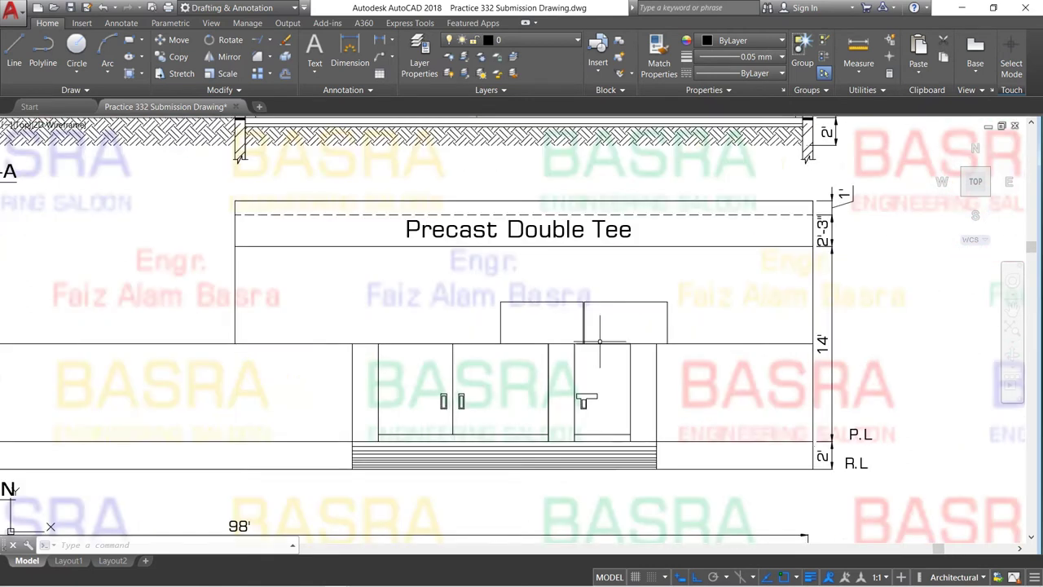
scroll(547, 311, down, 2)
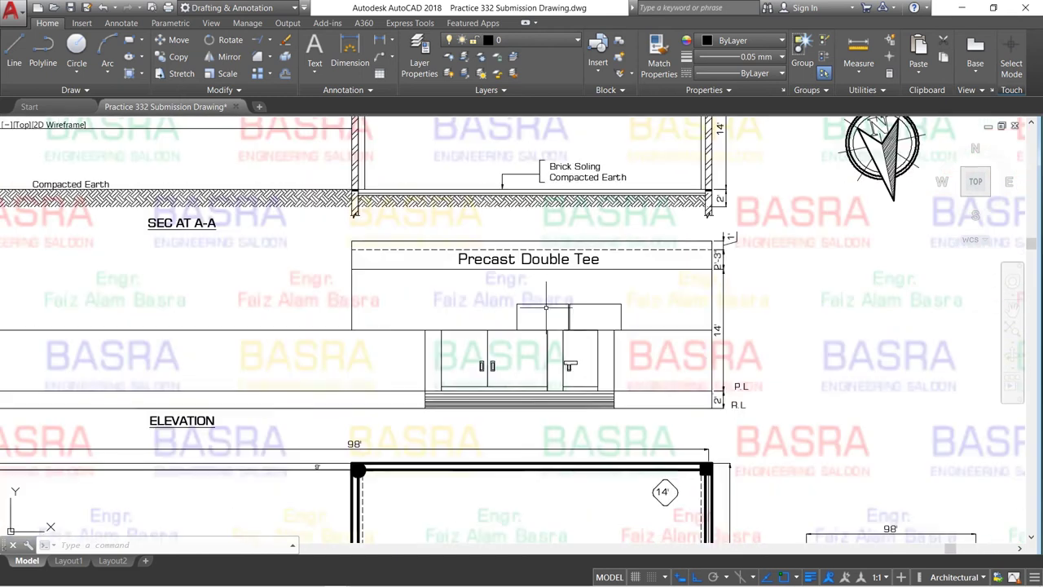
scroll(550, 311, up, 2)
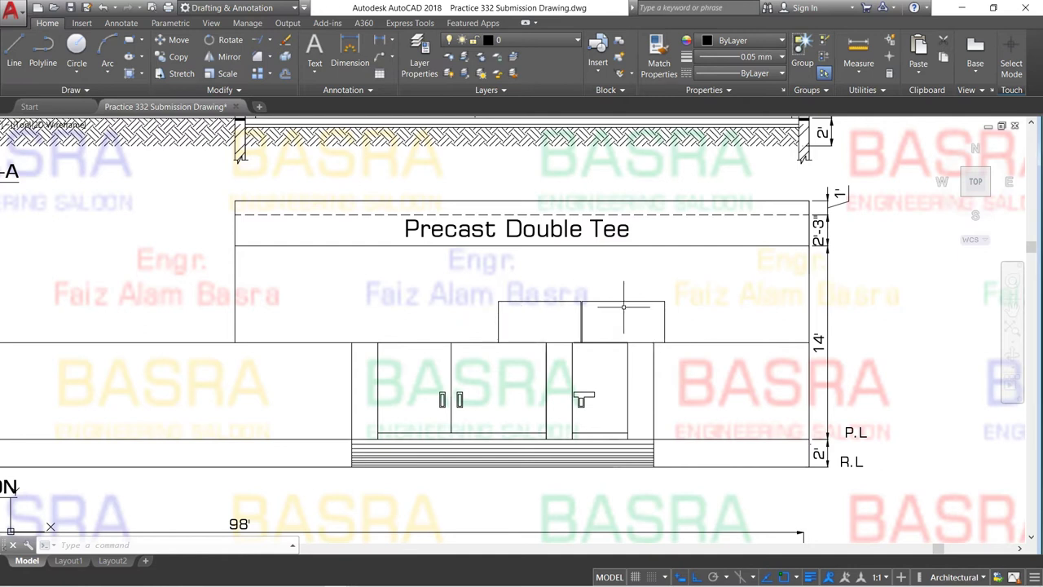
scroll(623, 307, down, 3)
scroll(693, 327, down, 1)
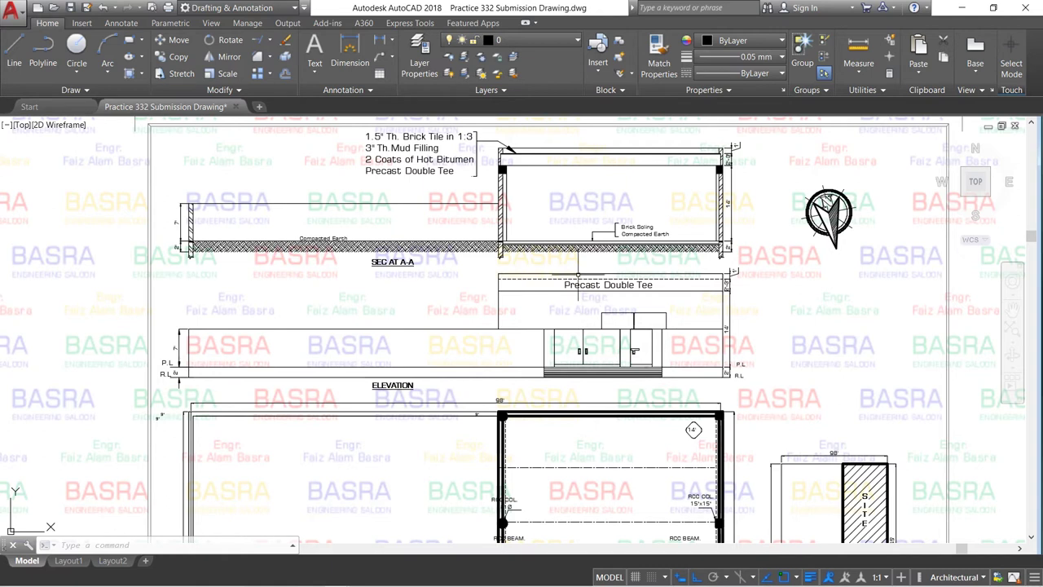
scroll(634, 364, down, 2)
scroll(632, 365, down, 2)
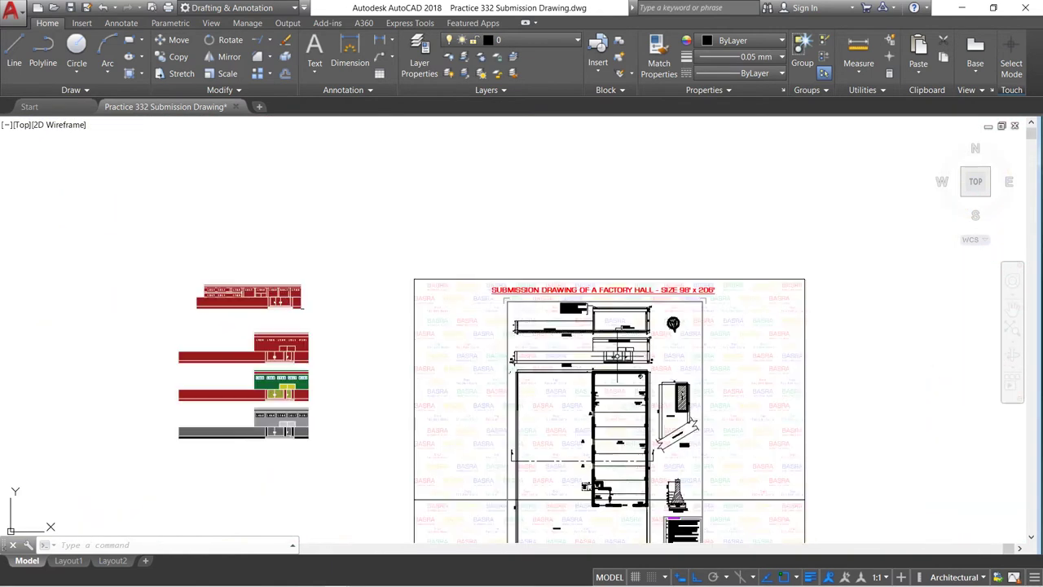
scroll(620, 452, up, 2)
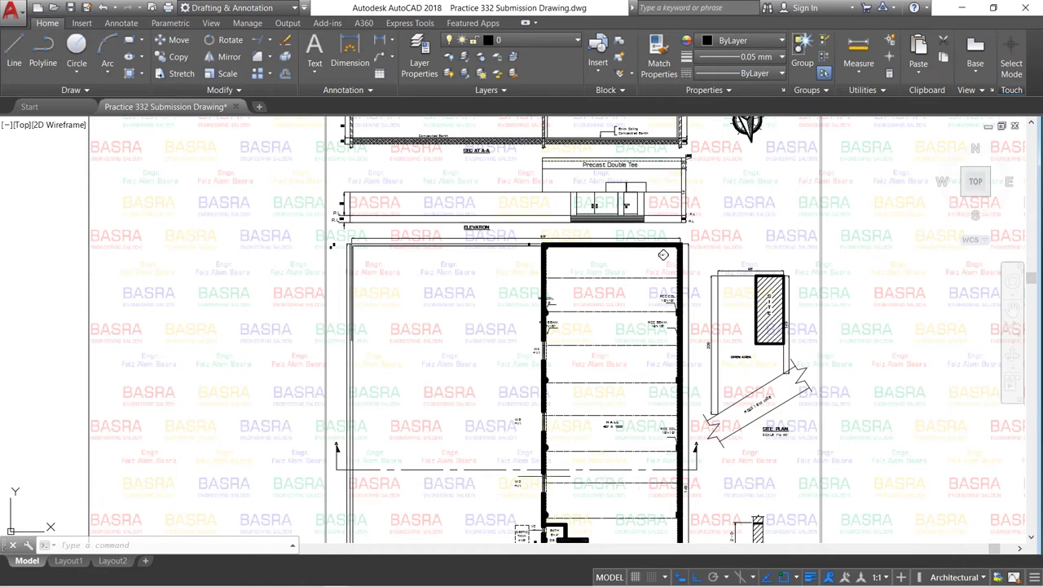
scroll(544, 473, up, 2)
scroll(542, 473, up, 2)
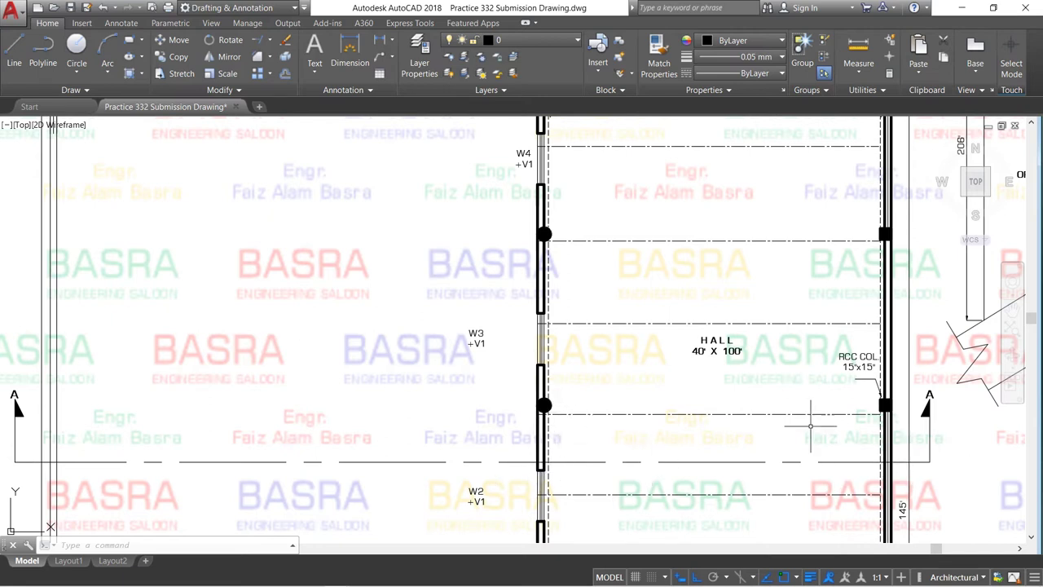
scroll(617, 419, down, 4)
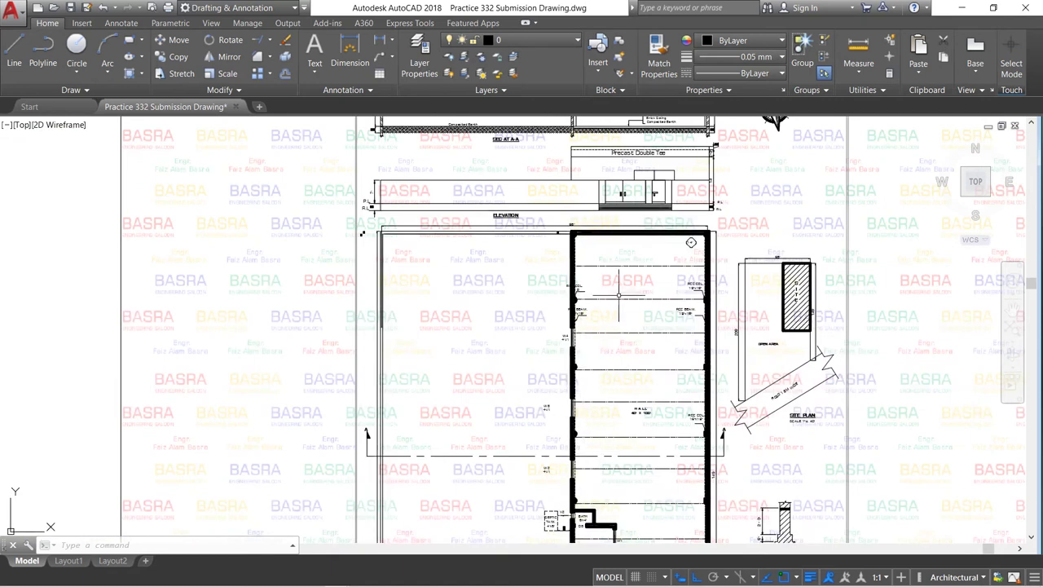
click(1012, 306)
drag(803, 289, 700, 474)
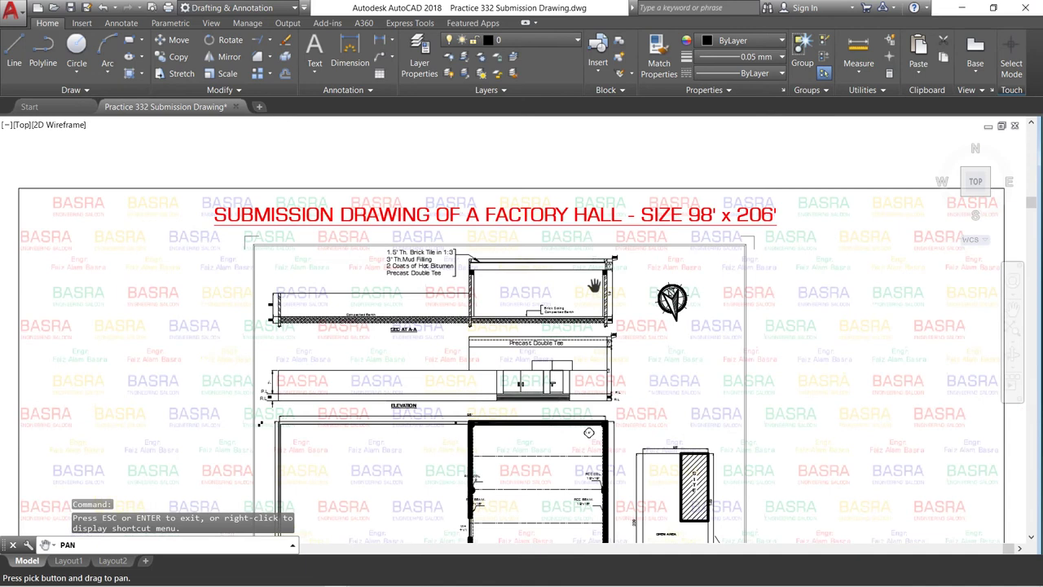
scroll(684, 302, up, 3)
scroll(684, 301, up, 3)
scroll(696, 317, down, 2)
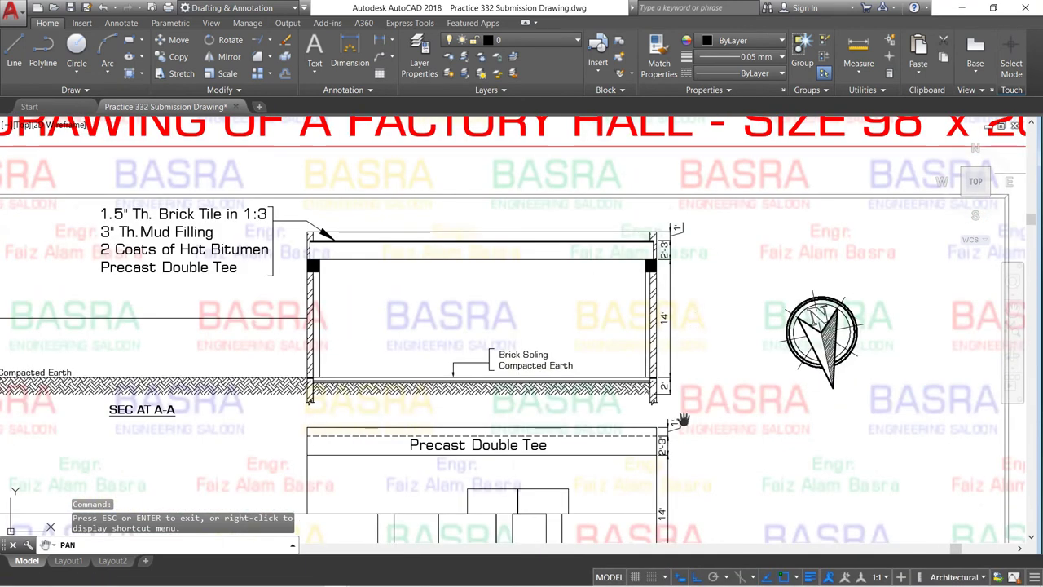
scroll(654, 344, up, 2)
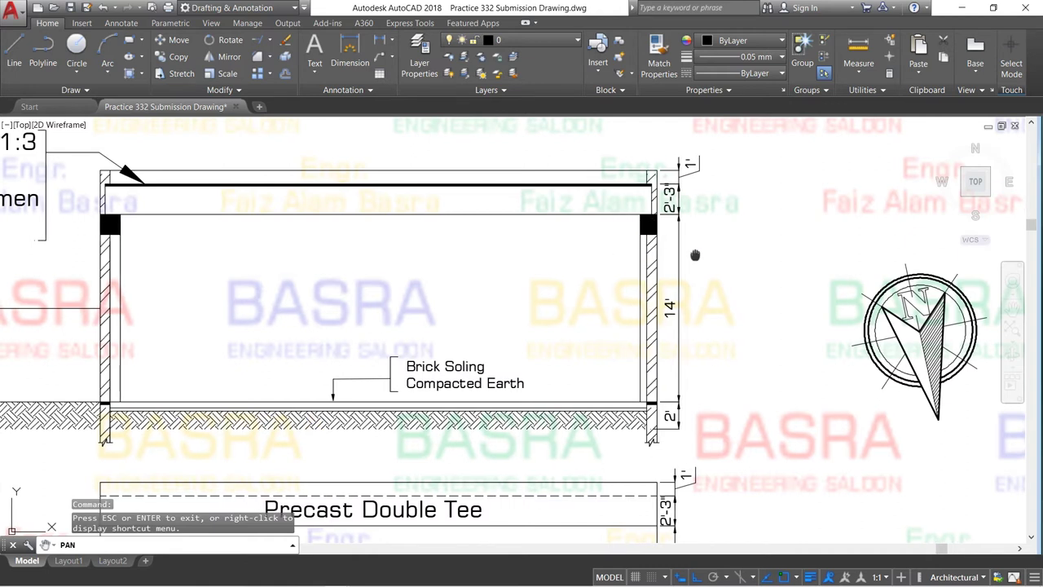
drag(604, 250, 768, 259)
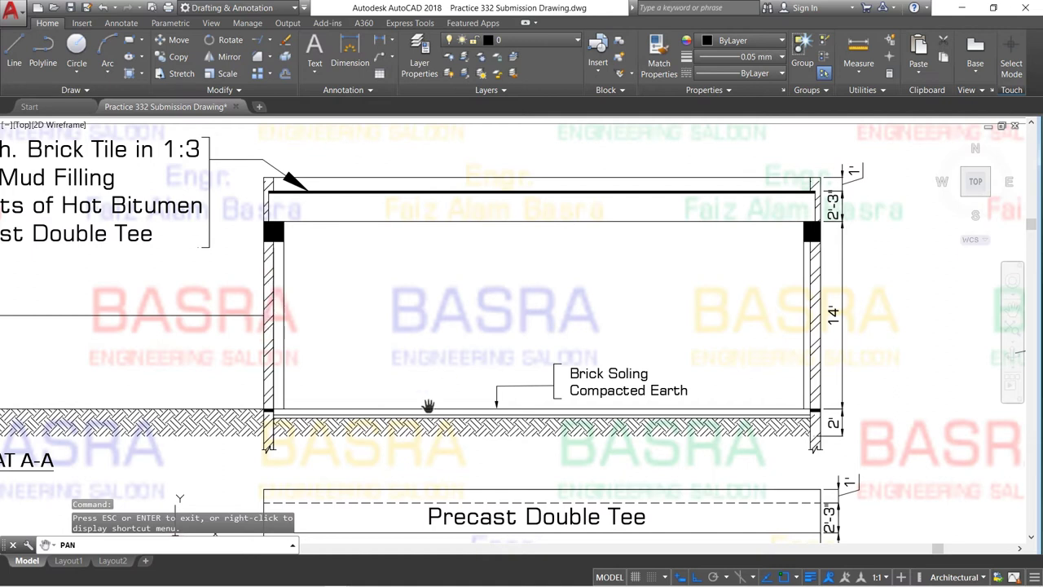
drag(727, 438, 802, 416)
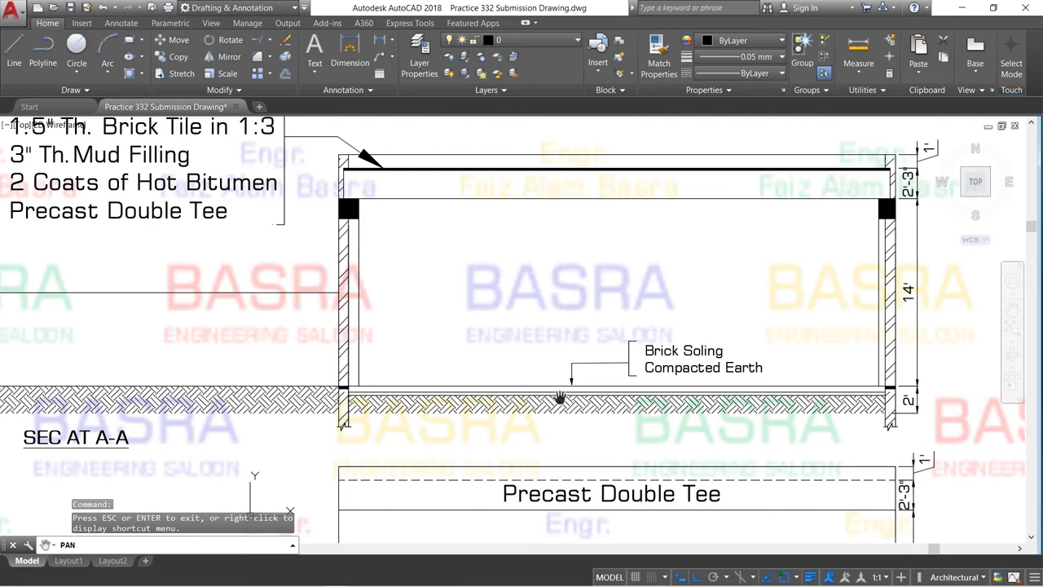
scroll(803, 401, up, 2)
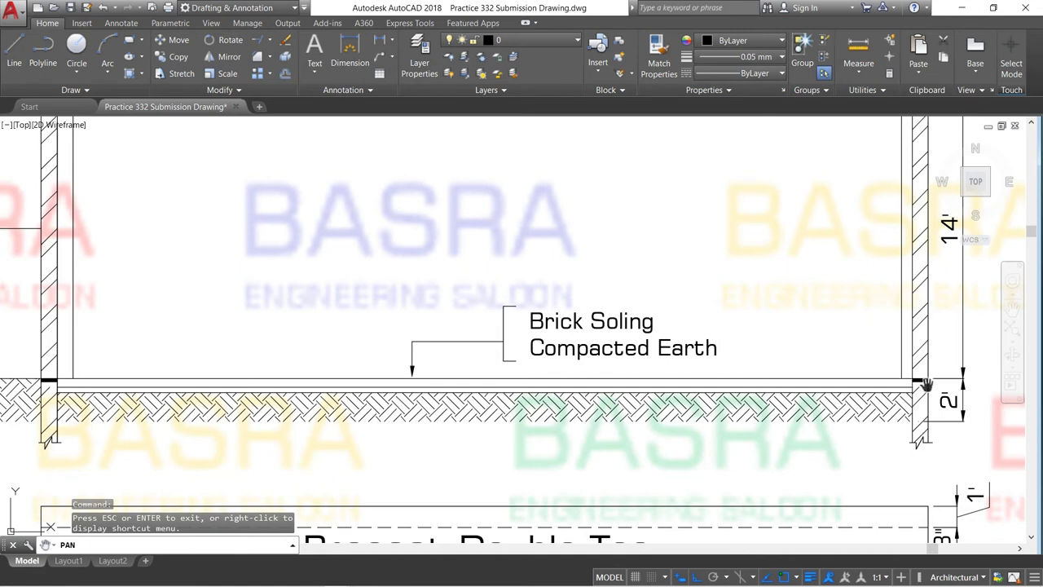
drag(238, 373, 668, 375)
drag(465, 372, 517, 372)
drag(232, 380, 725, 389)
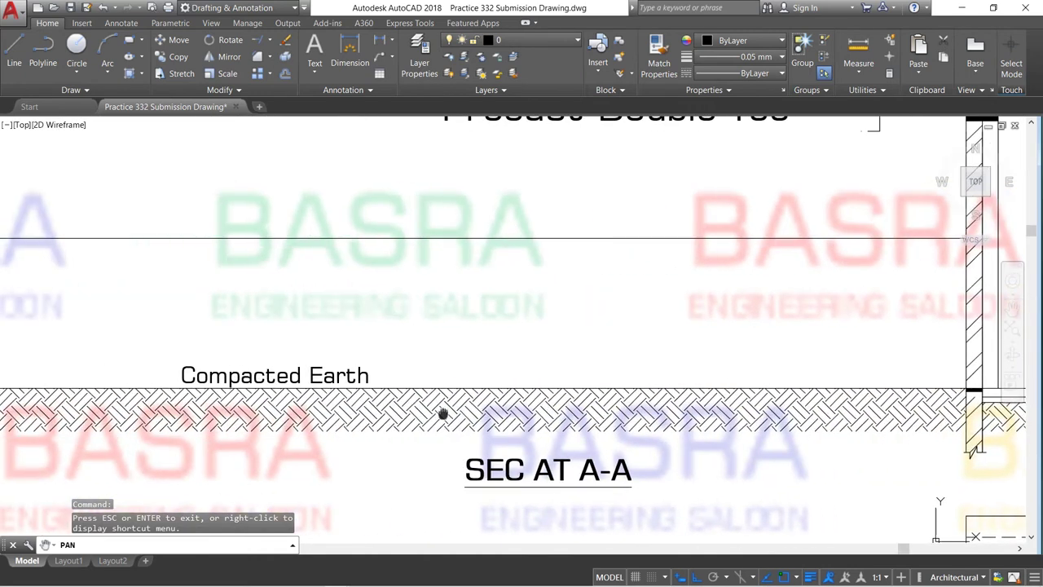
drag(442, 414, 571, 404)
scroll(432, 383, down, 2)
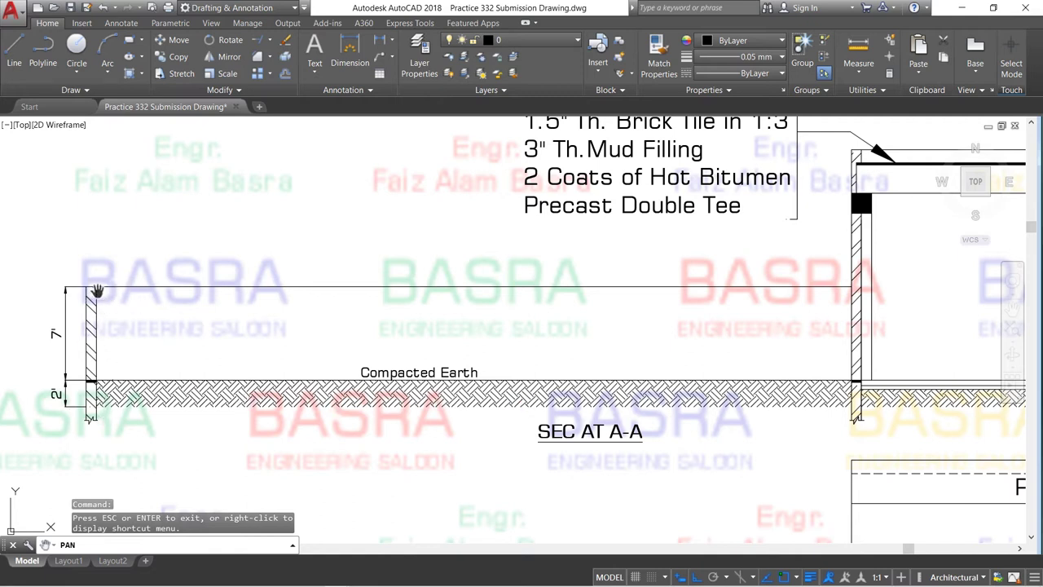
drag(780, 315, 475, 317)
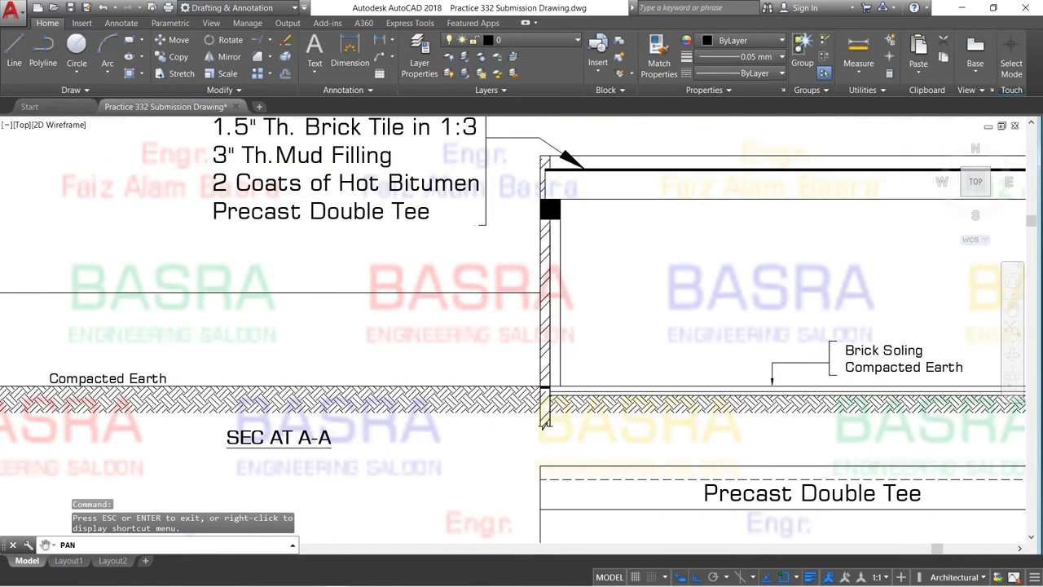
scroll(506, 318, down, 5)
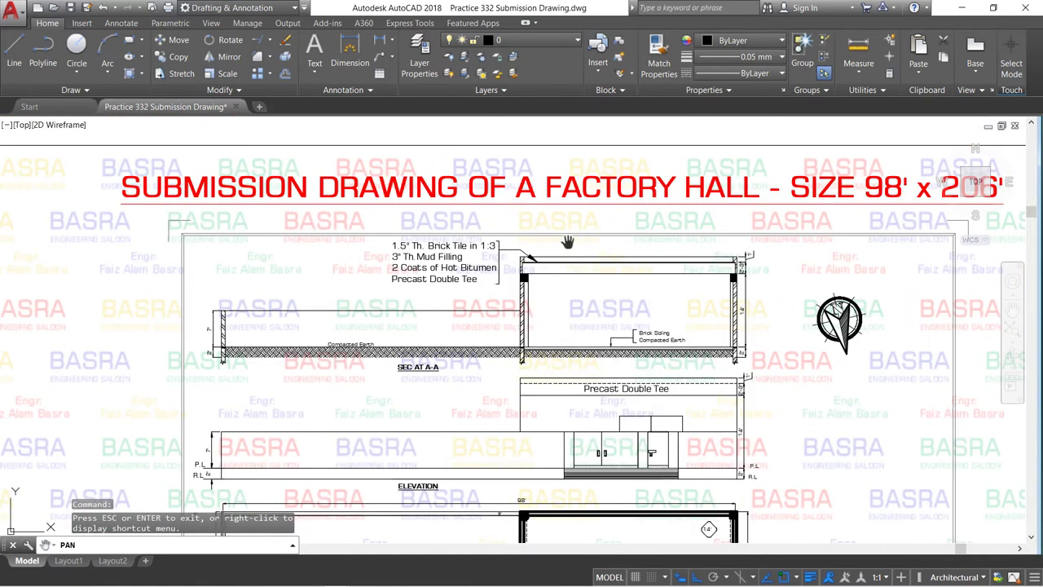
scroll(568, 243, up, 4)
scroll(522, 265, up, 1)
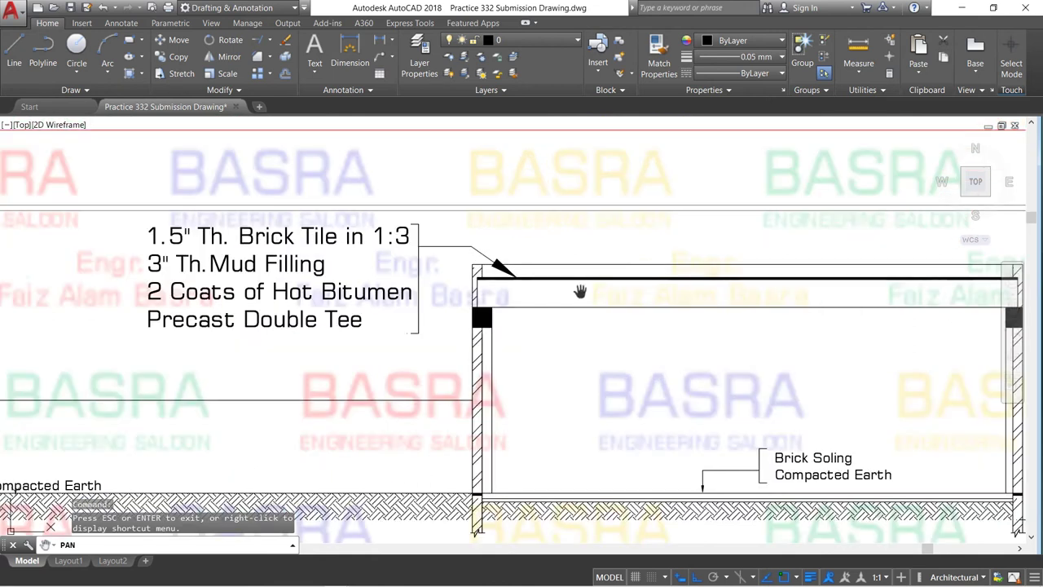
drag(519, 291, 391, 292)
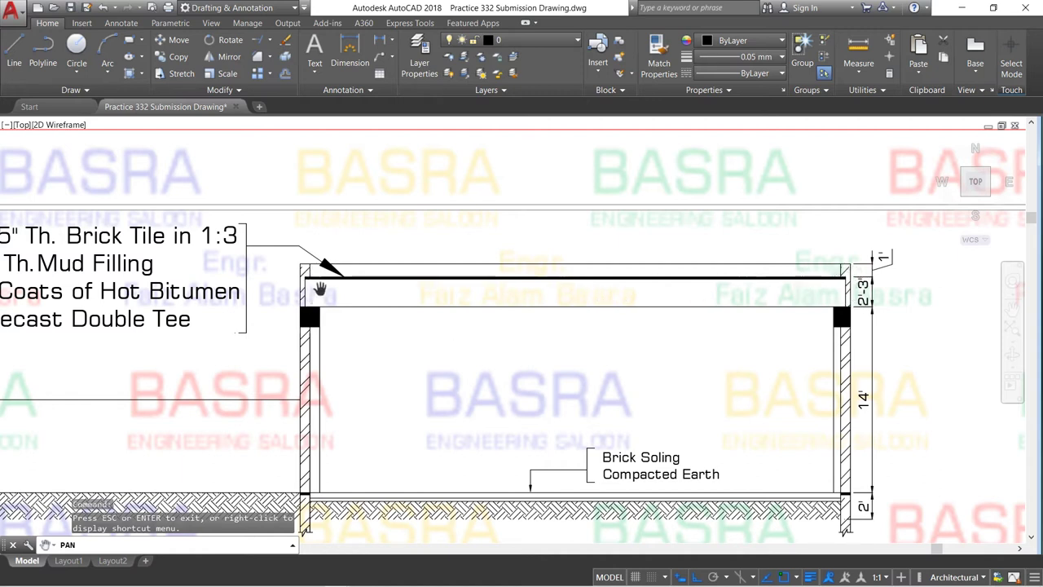
drag(352, 298, 658, 317)
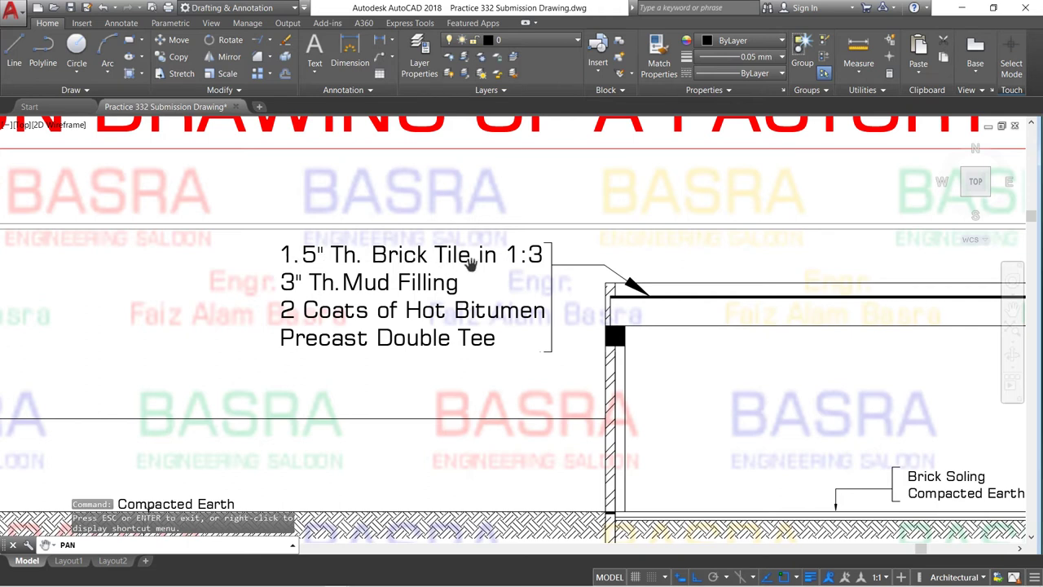
drag(528, 256, 351, 247)
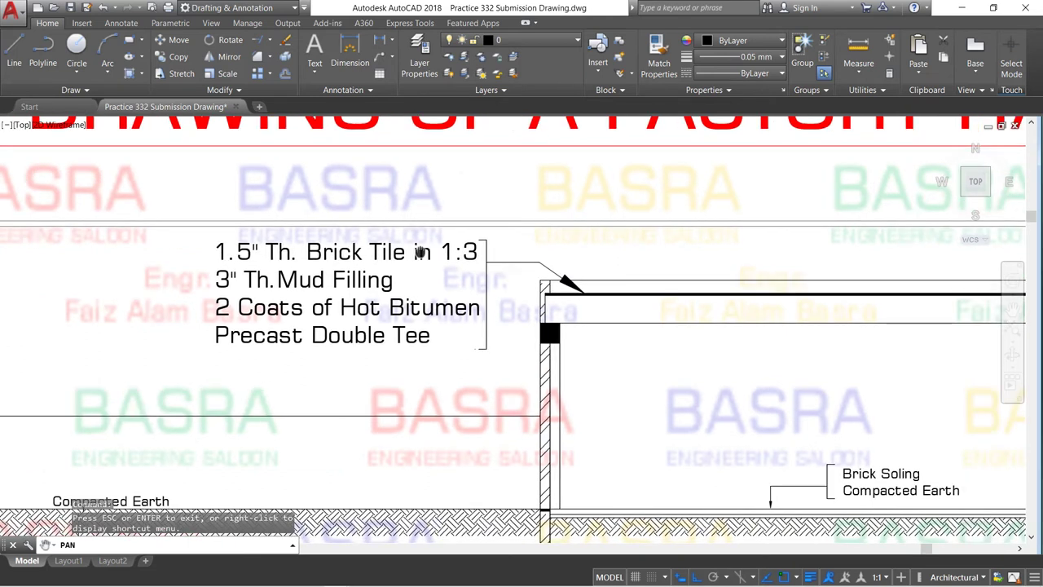
scroll(355, 247, down, 2)
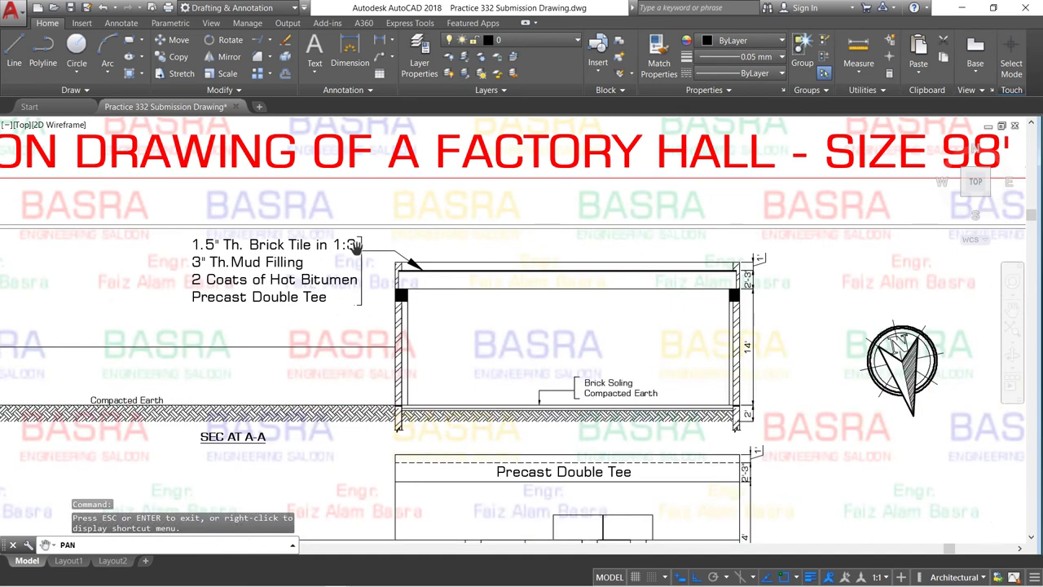
scroll(631, 412, up, 2)
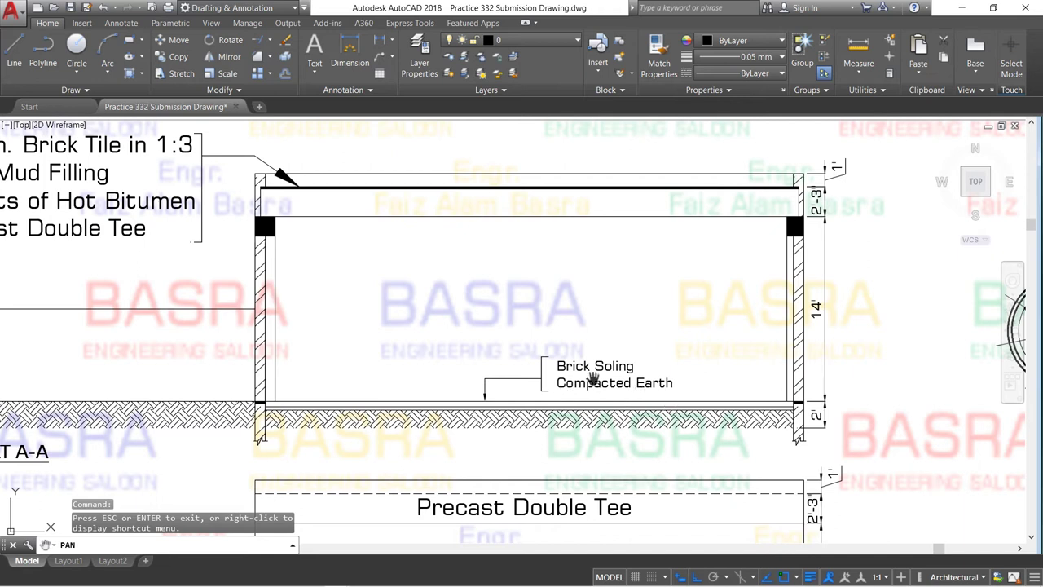
scroll(509, 378, down, 2)
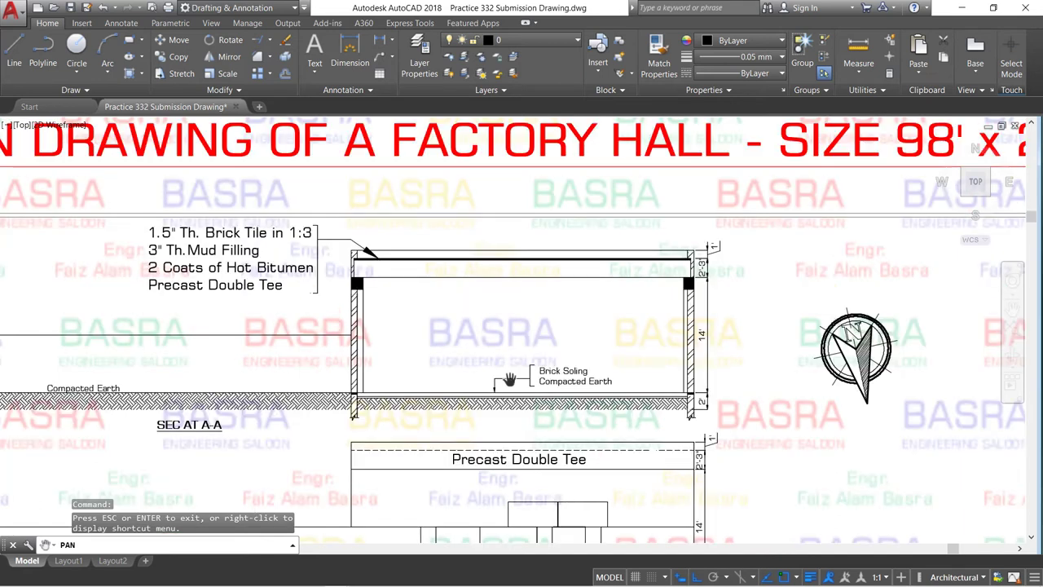
drag(505, 467, 510, 353)
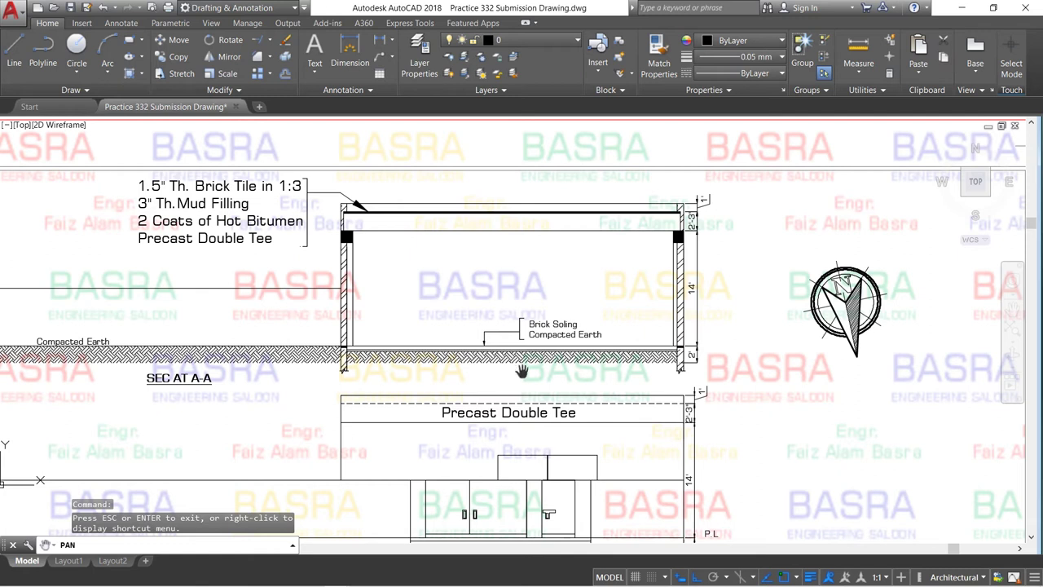
scroll(548, 377, down, 2)
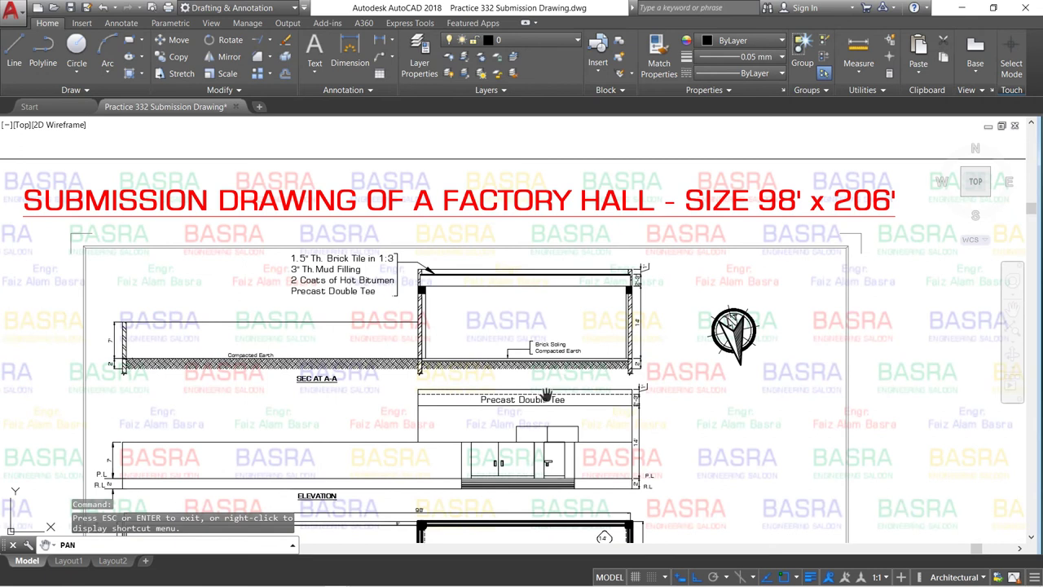
drag(547, 395, 369, 298)
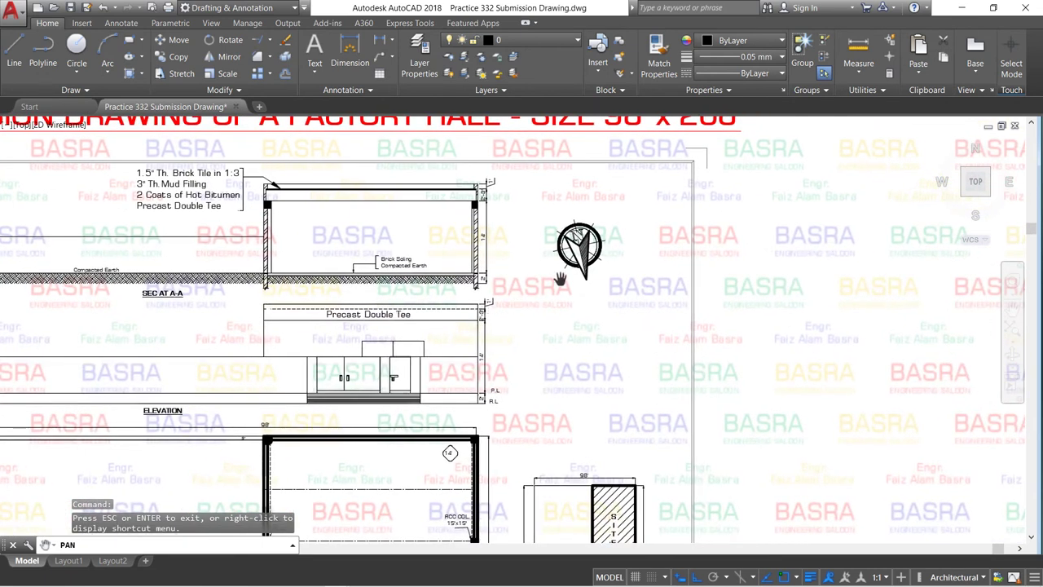
scroll(577, 235, up, 2)
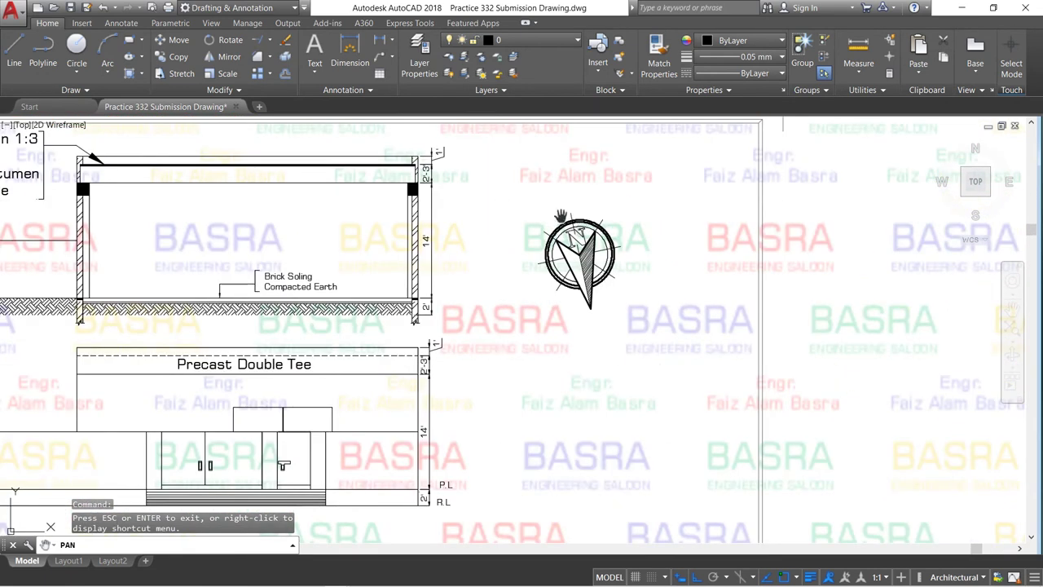
scroll(619, 230, down, 2)
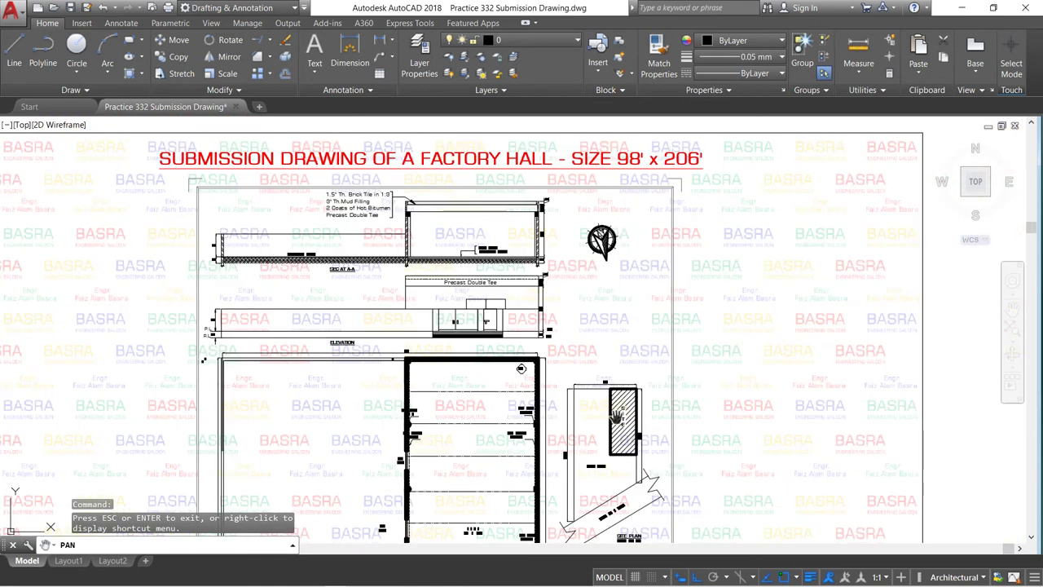
scroll(644, 424, up, 2)
scroll(588, 327, up, 2)
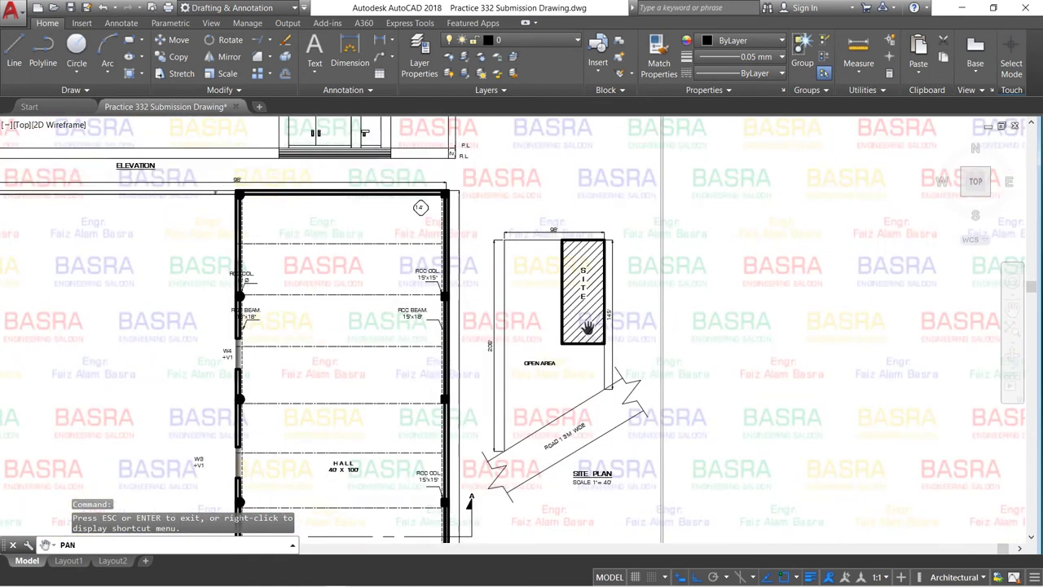
scroll(548, 364, up, 2)
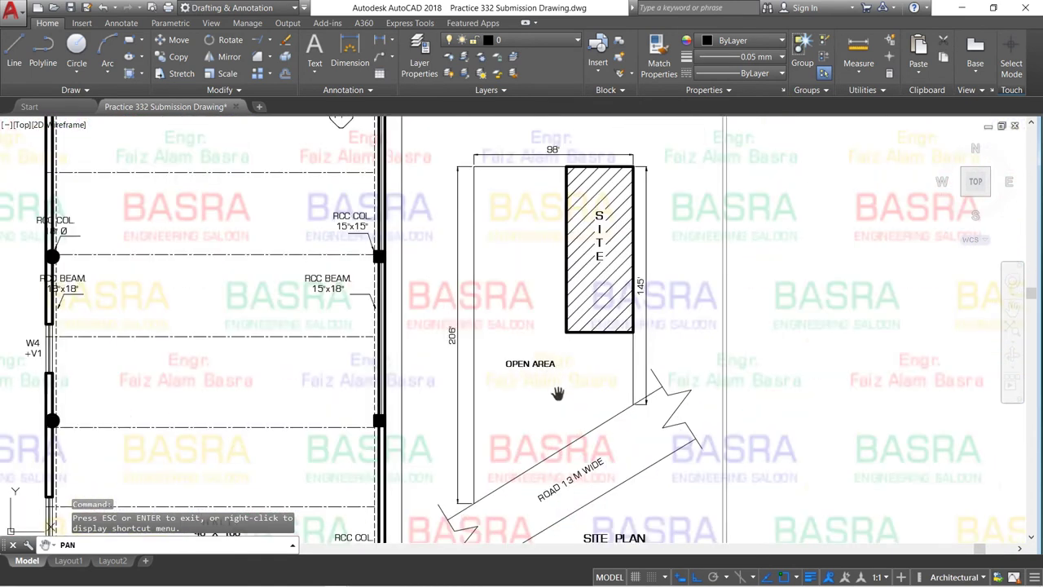
drag(560, 391, 544, 338)
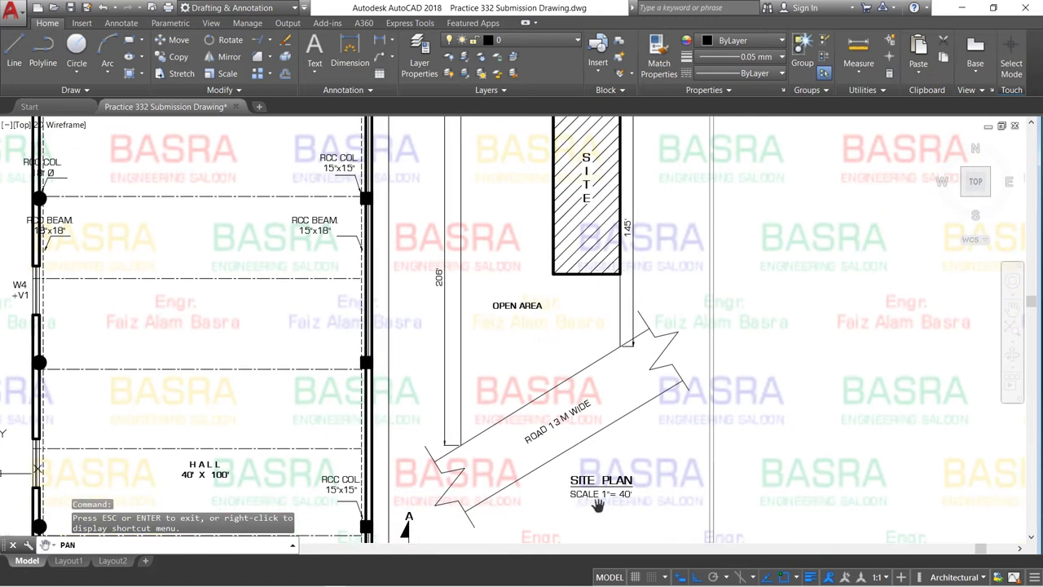
scroll(606, 498, up, 4)
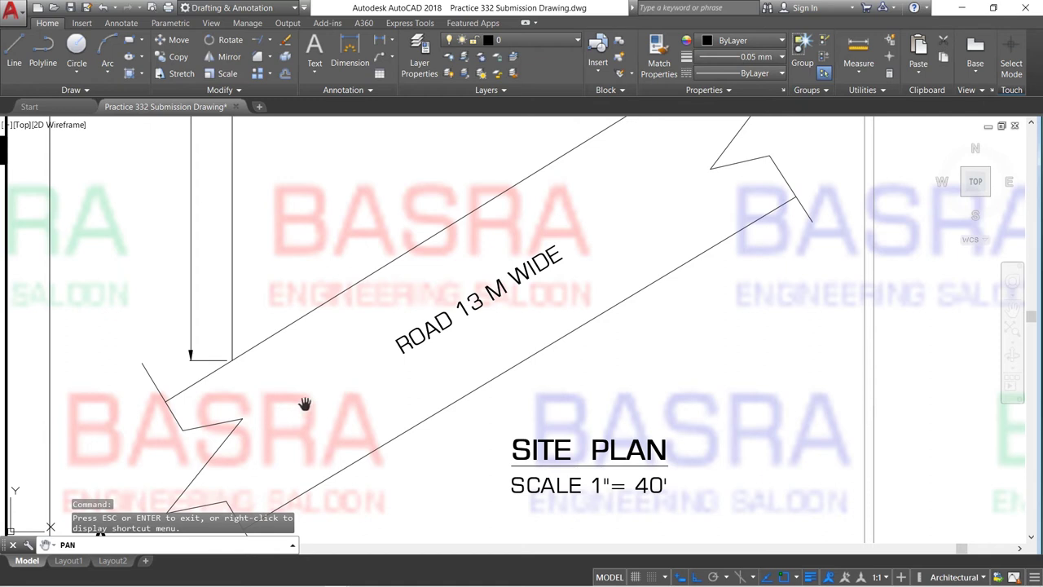
scroll(539, 289, down, 3)
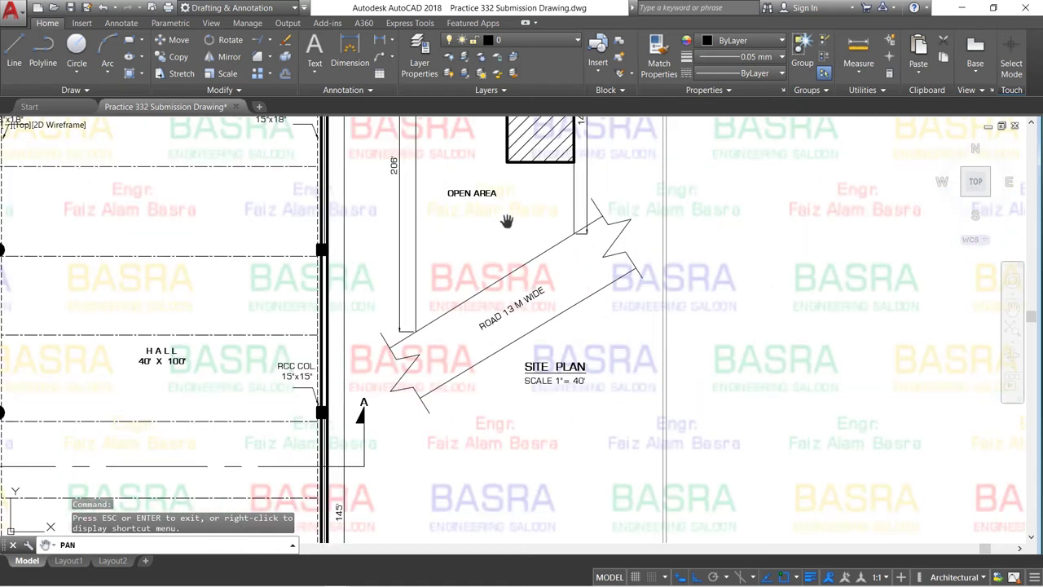
scroll(508, 239, up, 1)
scroll(494, 435, up, 1)
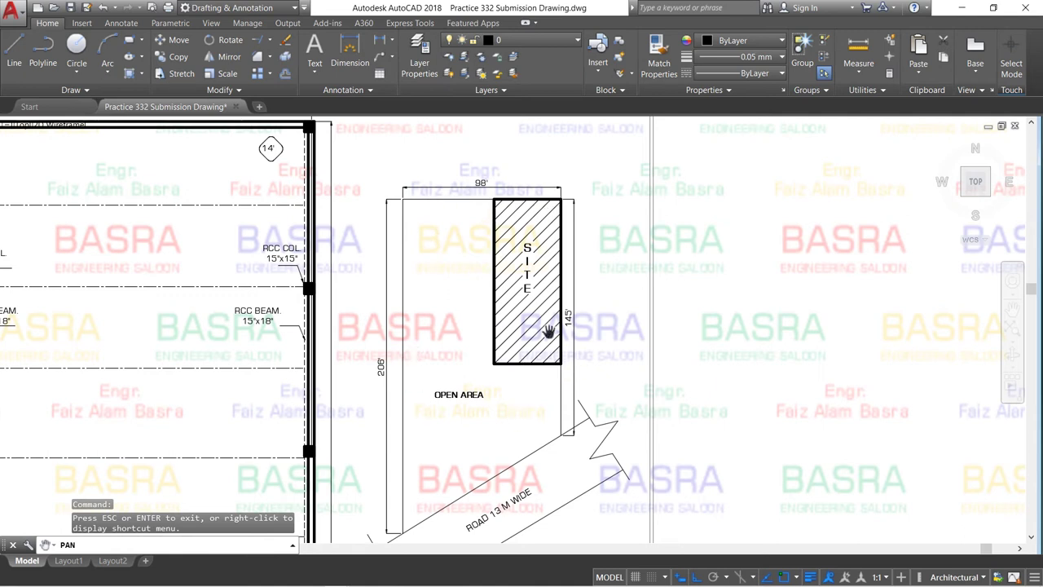
drag(489, 275, 605, 513)
drag(484, 291, 531, 489)
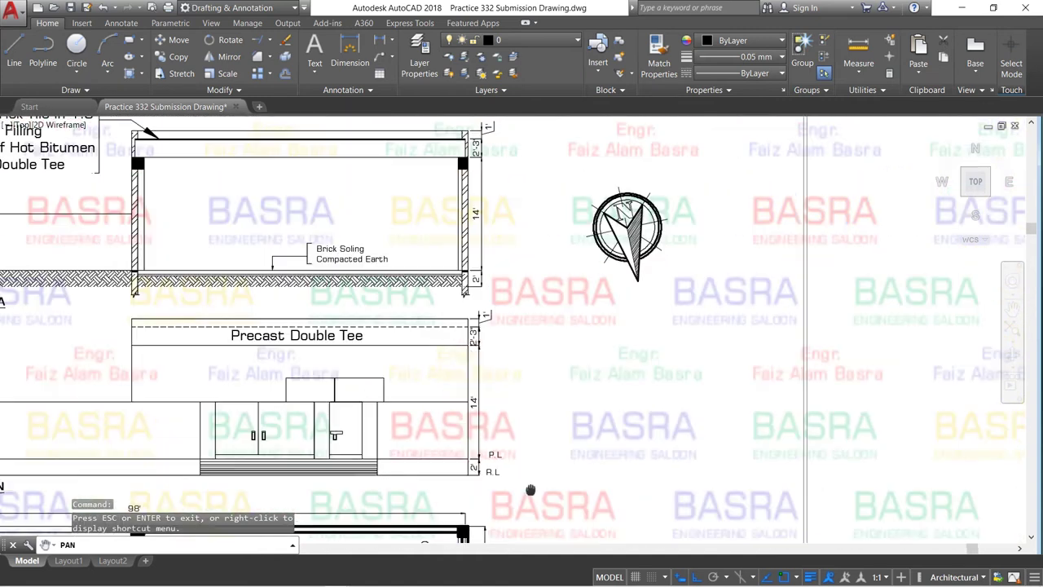
drag(523, 454, 533, 491)
mouse_move(511, 234)
mouse_down()
mouse_move(544, 463)
mouse_move(512, 233)
mouse_move(493, 198)
mouse_up()
drag(527, 361, 478, 165)
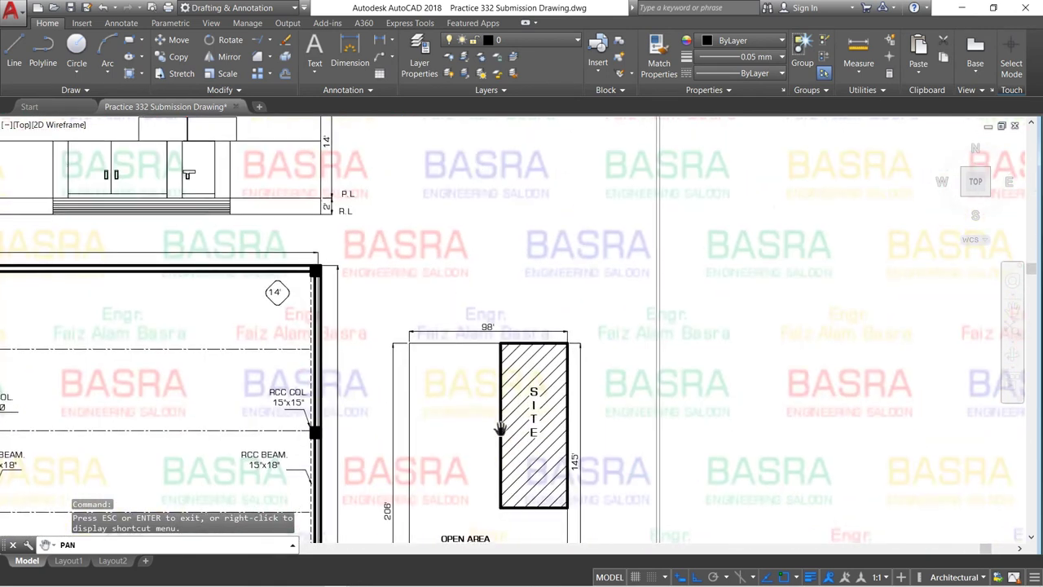
drag(504, 447, 493, 237)
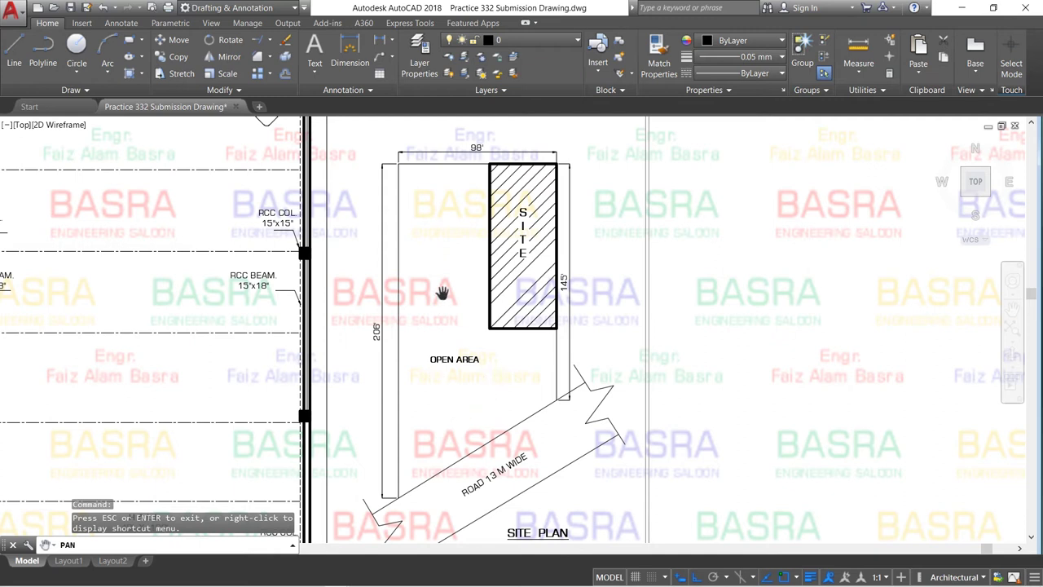
drag(463, 413, 448, 294)
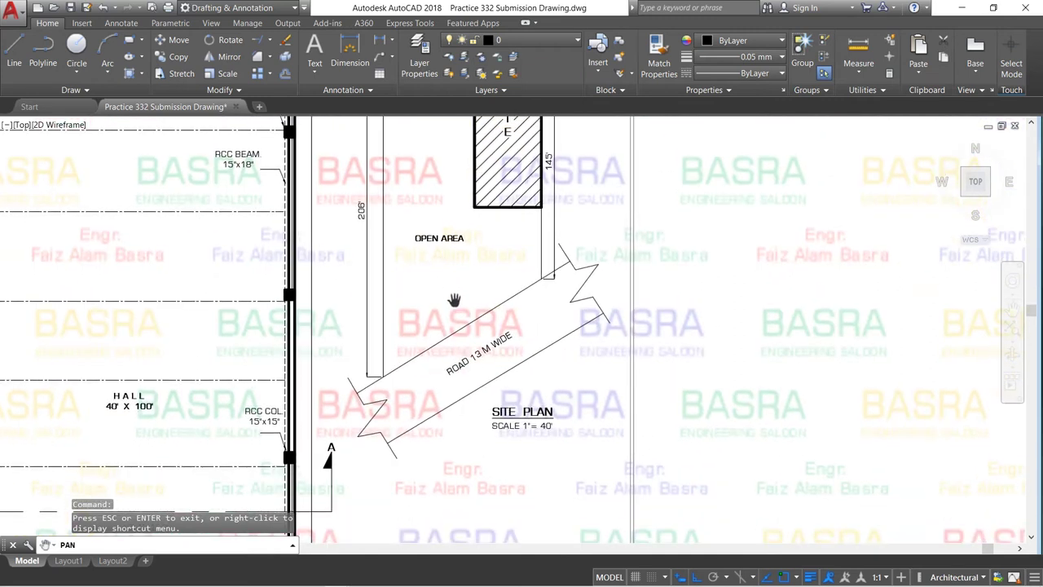
mouse_move(458, 281)
mouse_down()
mouse_move(454, 346)
mouse_move(482, 399)
mouse_move(477, 342)
mouse_move(478, 383)
mouse_up()
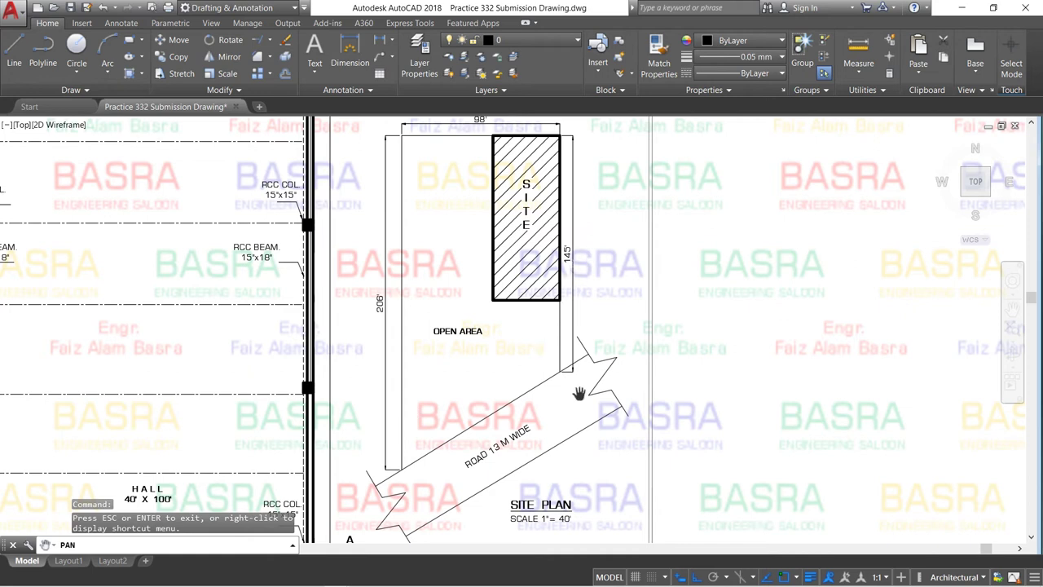
drag(558, 416, 535, 183)
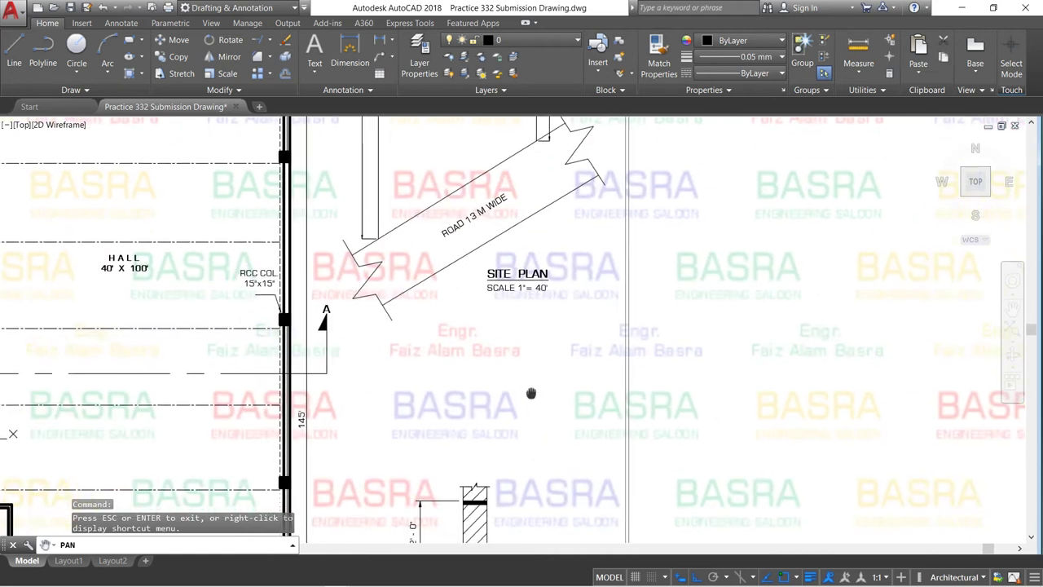
drag(531, 394, 522, 168)
drag(485, 390, 490, 328)
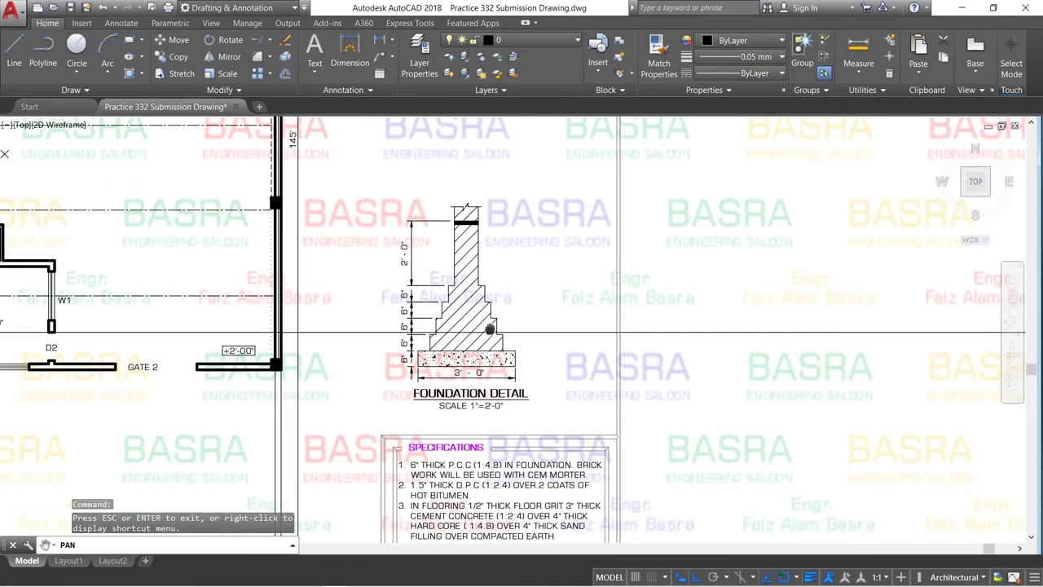
scroll(449, 377, up, 2)
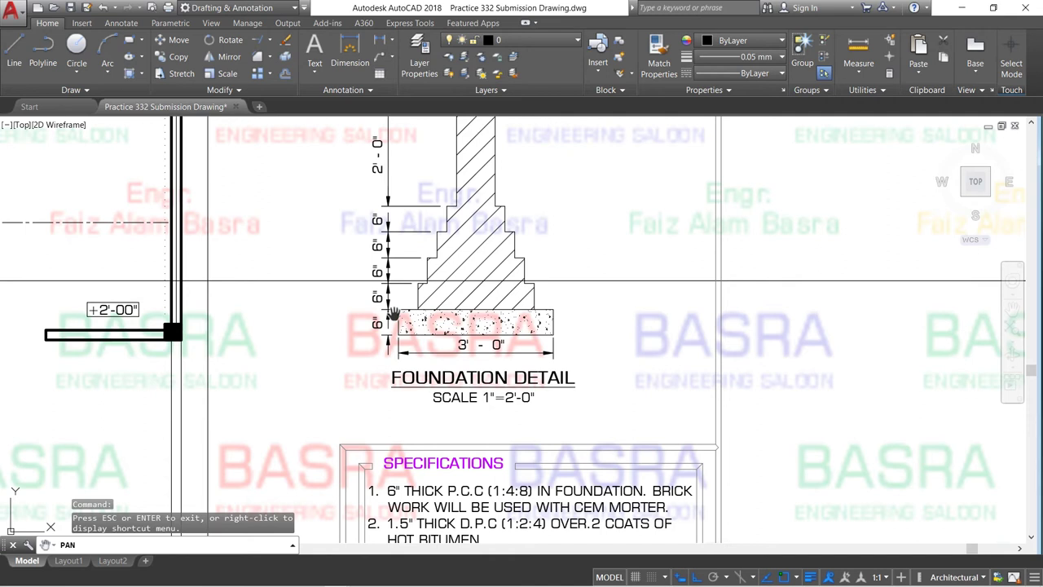
drag(393, 313, 401, 379)
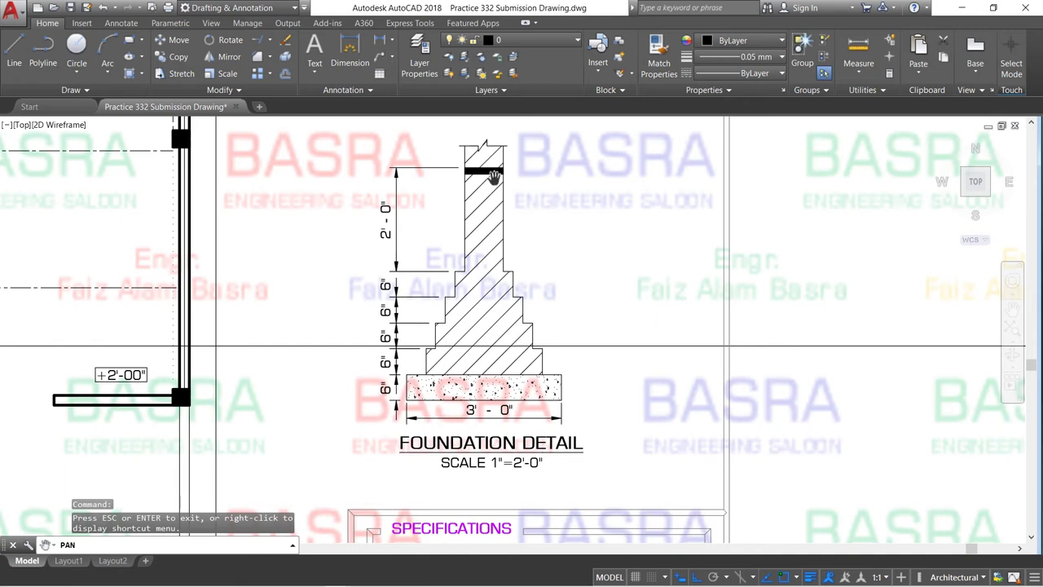
scroll(485, 314, down, 3)
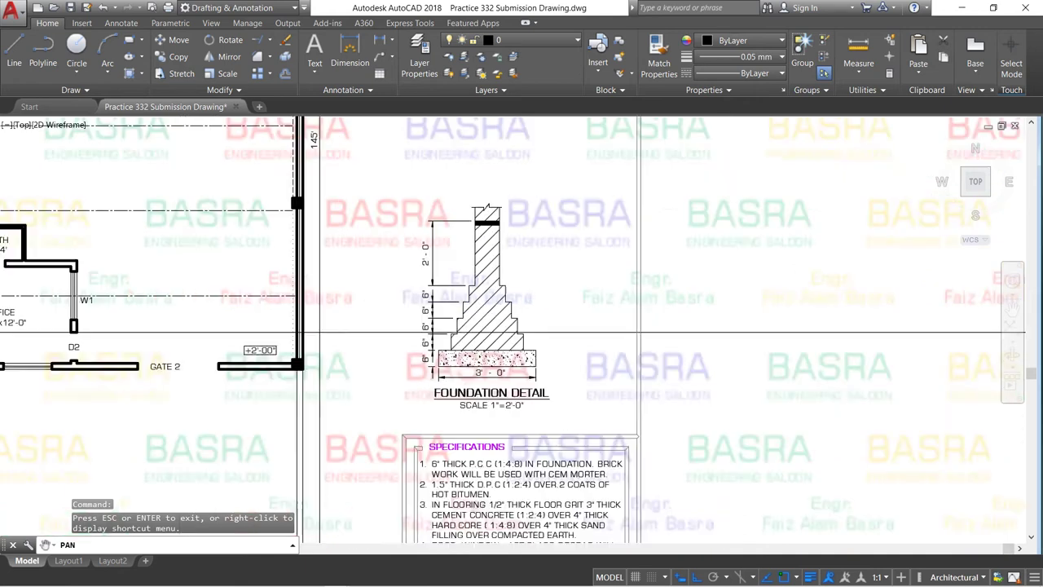
scroll(485, 314, down, 1)
- Pan and zoom out to the whole sheet, then zoom in on the five Specifications notes
drag(477, 415, 481, 222)
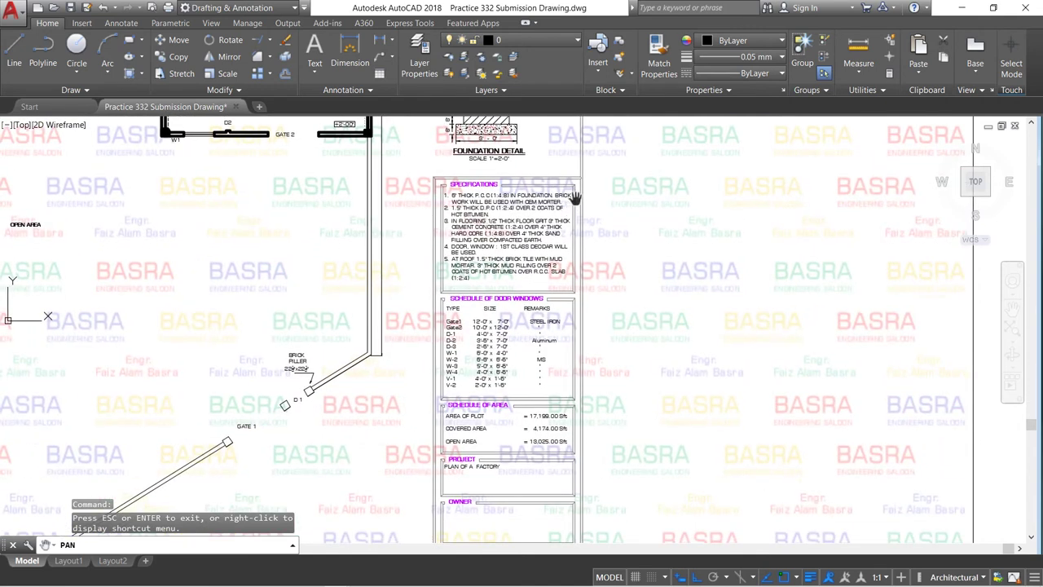
mouse_move(492, 336)
mouse_down()
mouse_move(504, 259)
mouse_move(505, 338)
mouse_up()
scroll(505, 258, down, 4)
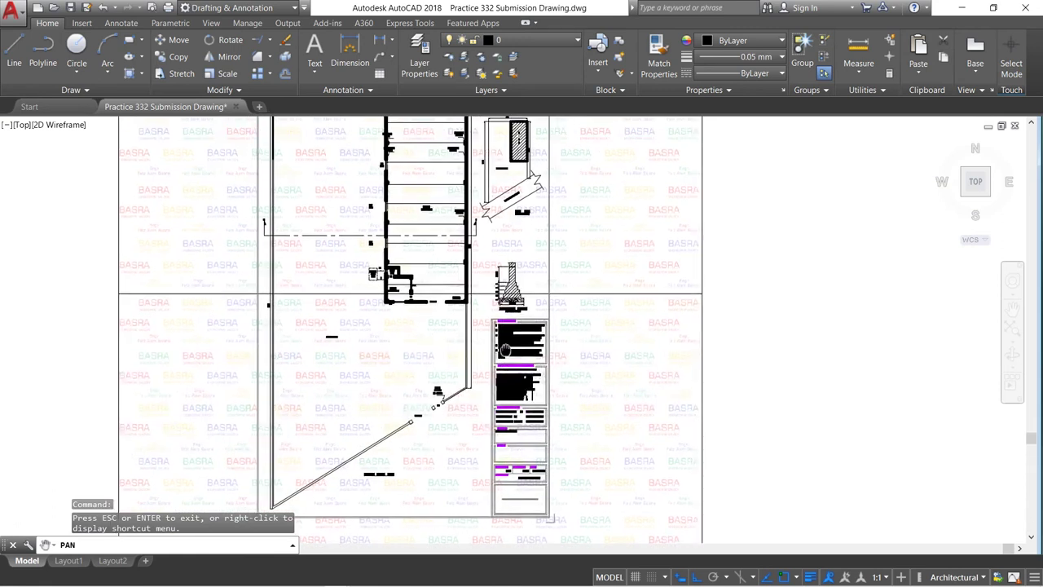
scroll(505, 338, down, 3)
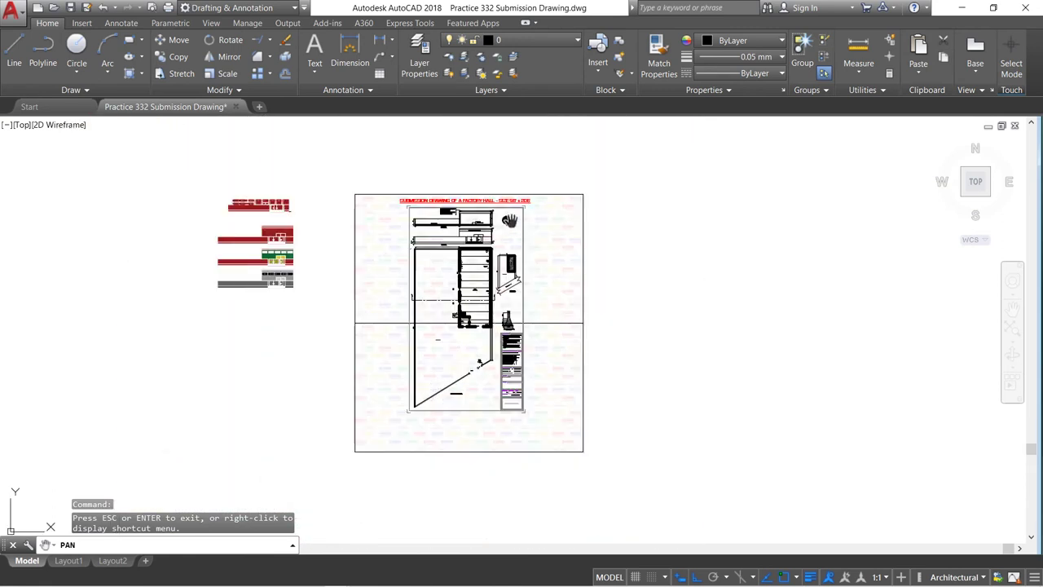
scroll(548, 269, up, 4)
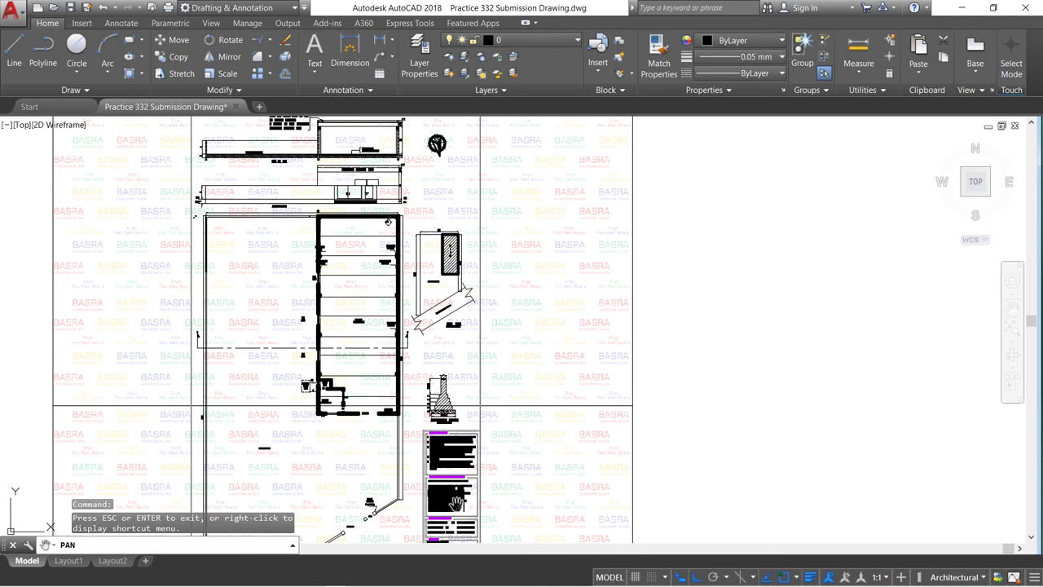
scroll(453, 495, up, 3)
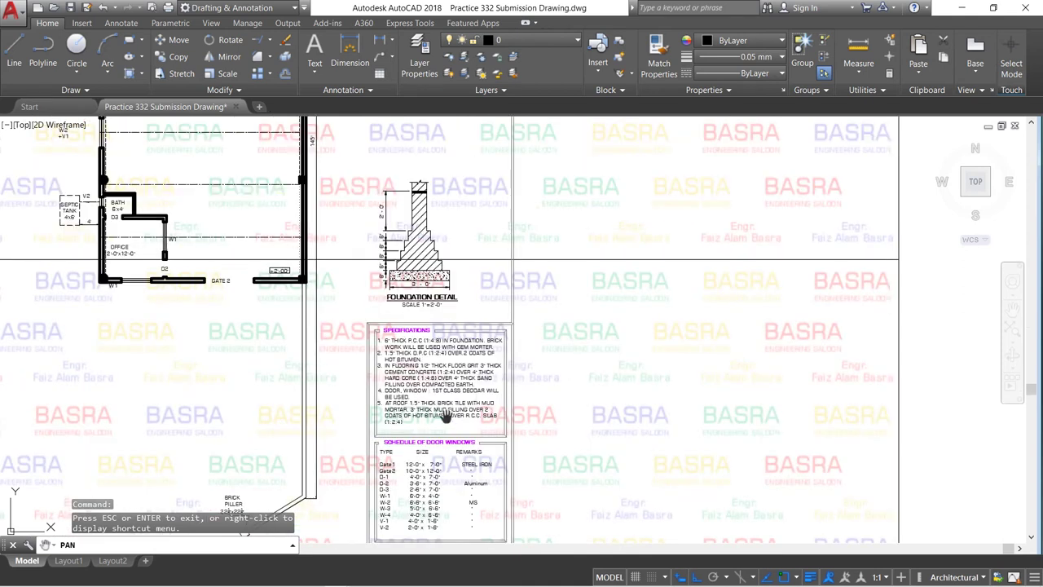
scroll(438, 437, up, 2)
scroll(393, 311, up, 2)
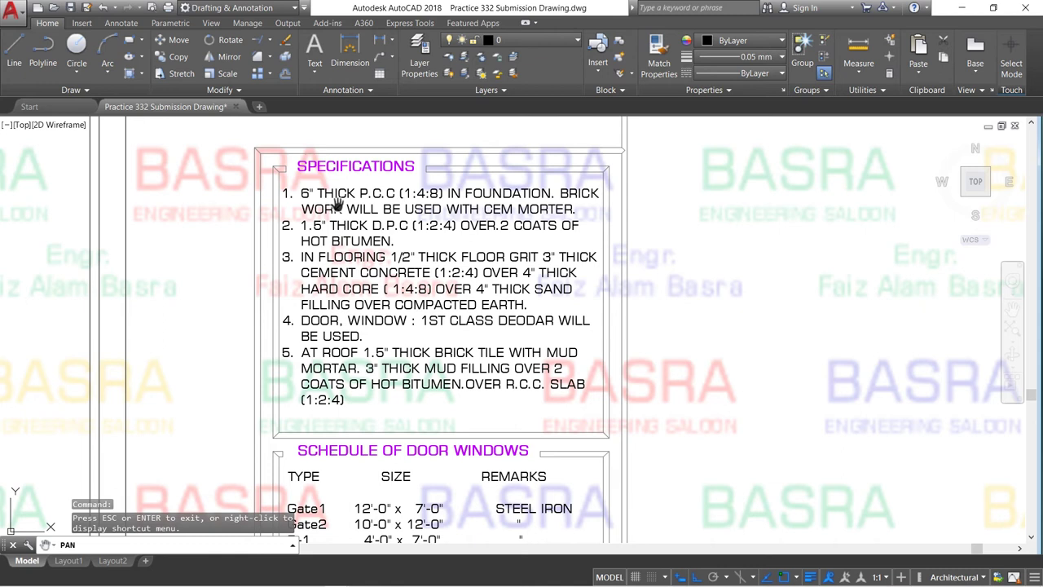
scroll(301, 198, up, 2)
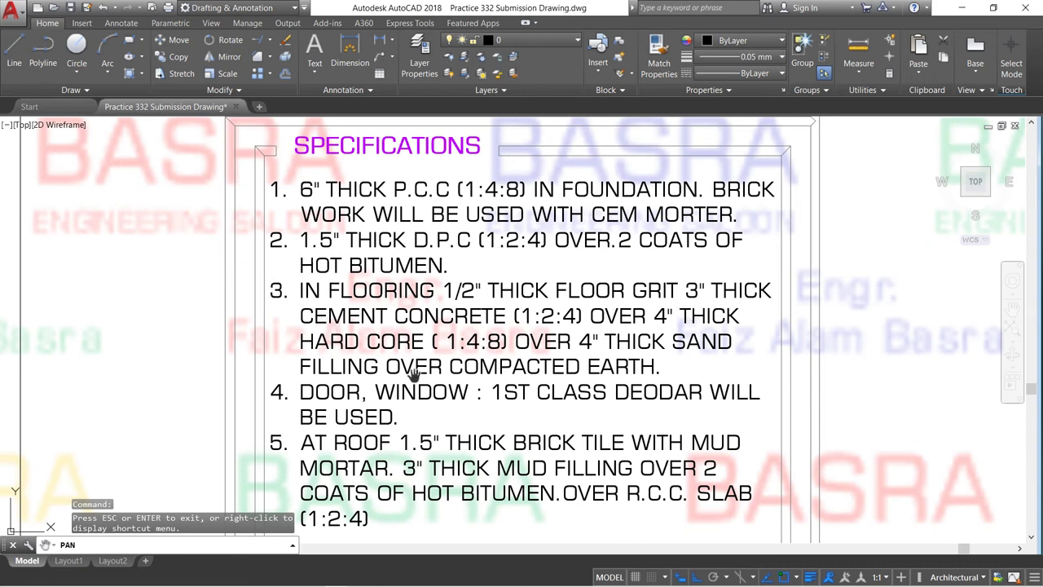
drag(511, 375, 511, 257)
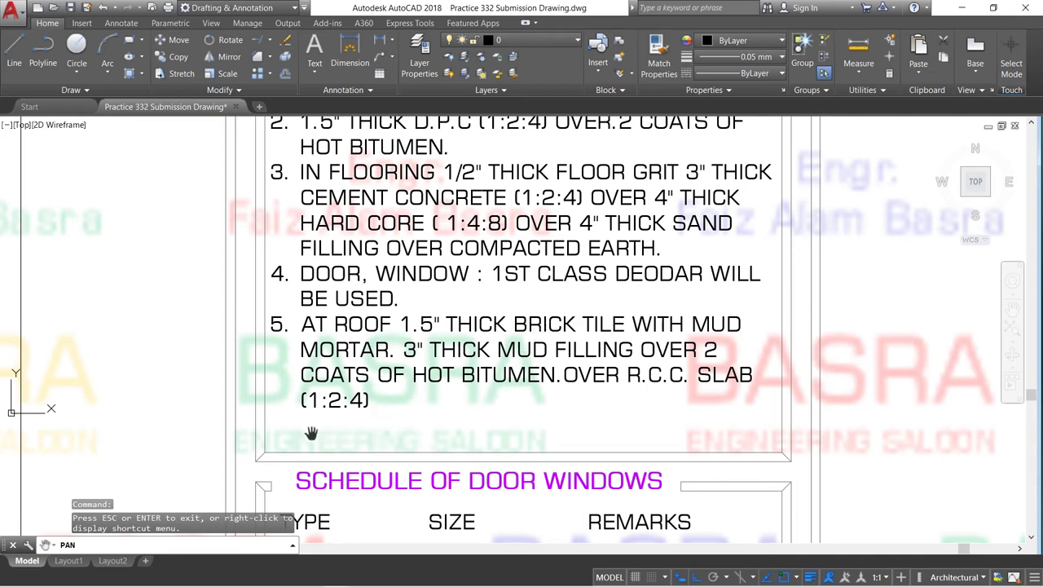
- Pan down through the door-window schedule from Gate1 to V-2 and onto the Schedule of Area
drag(397, 441, 432, 254)
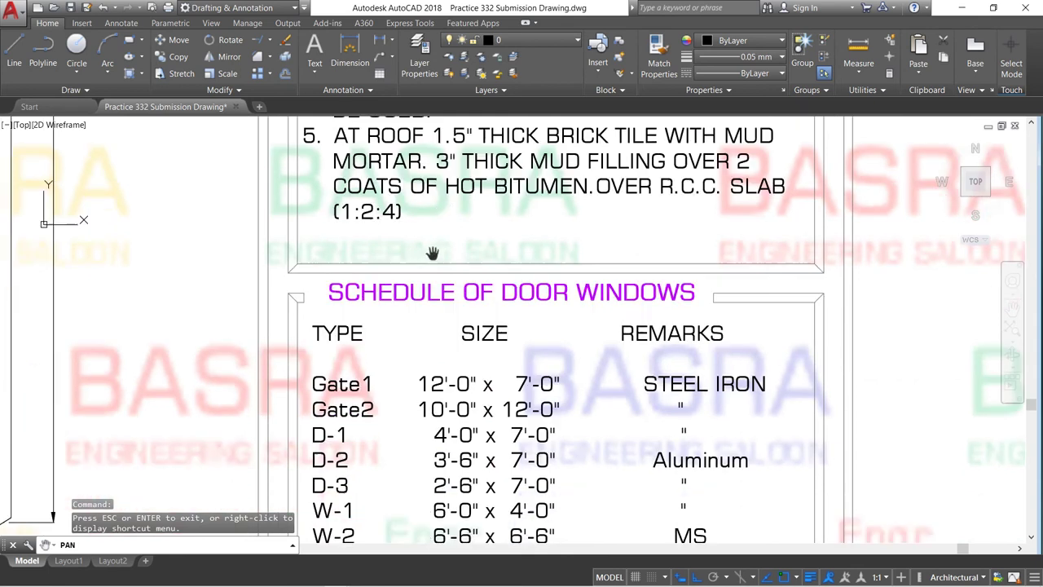
drag(427, 427, 421, 298)
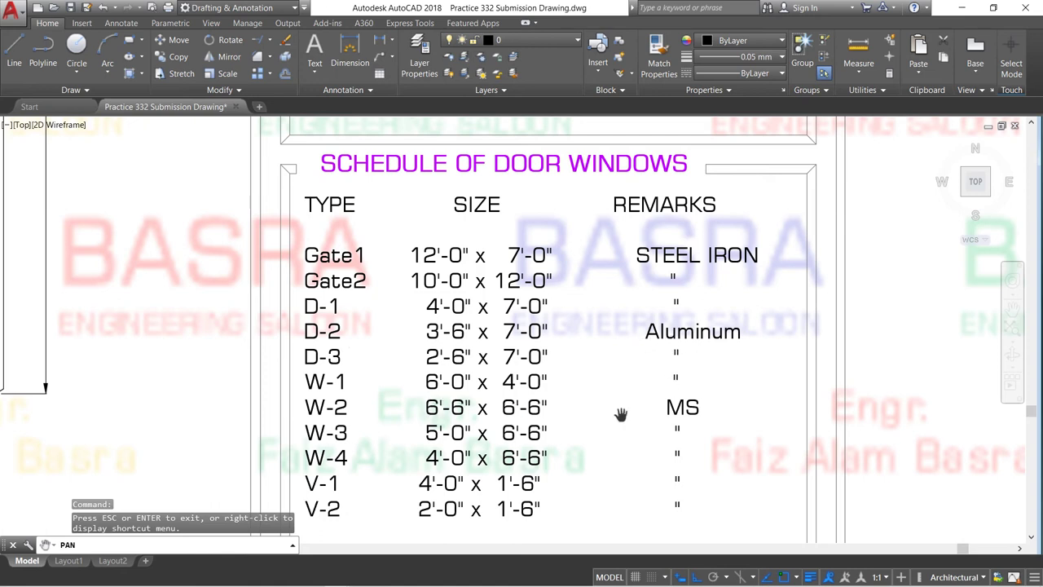
drag(658, 448, 662, 316)
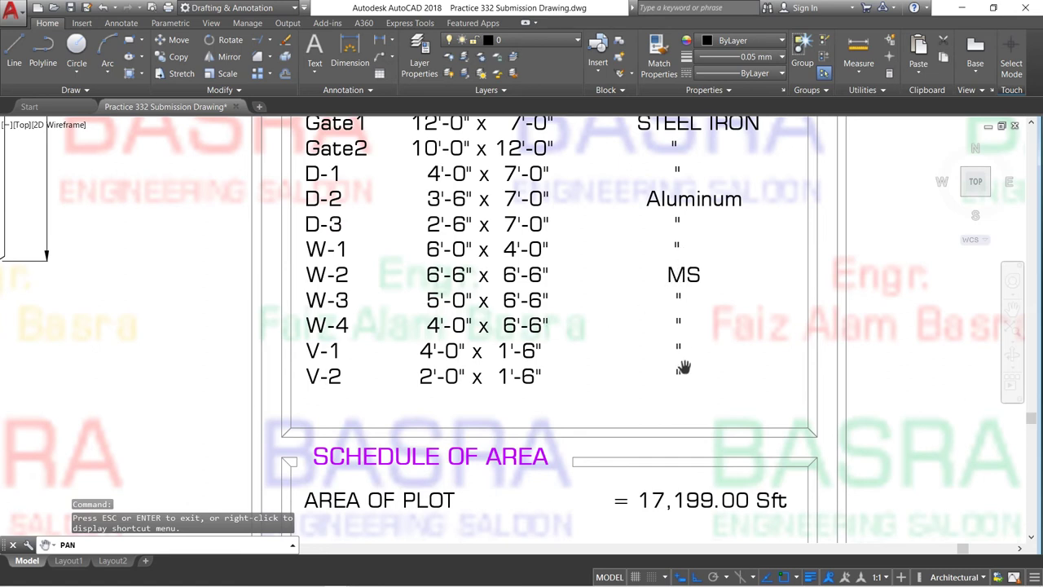
- Pan down past the Schedule of Area, PROJECT, OWNER and ARCHITECT/ENGINEER rows to the bottom logo box
drag(590, 429, 585, 263)
drag(659, 362, 652, 321)
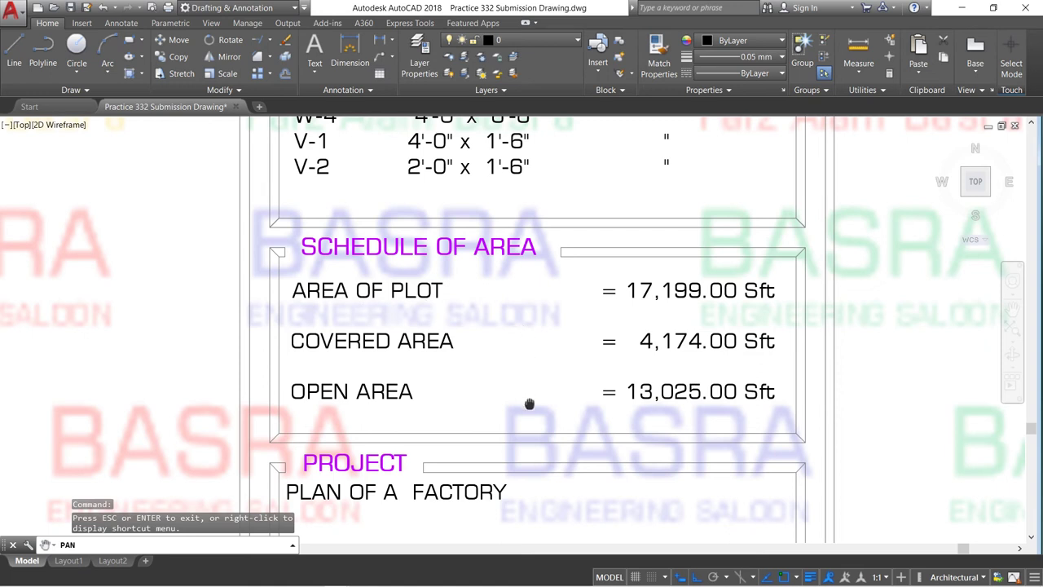
drag(530, 403, 530, 306)
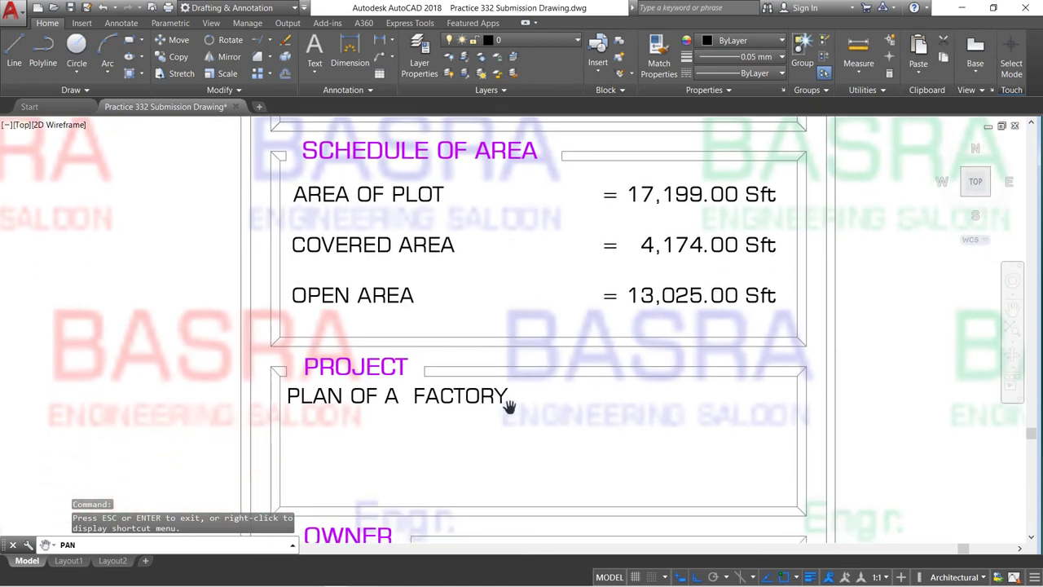
drag(509, 405, 513, 318)
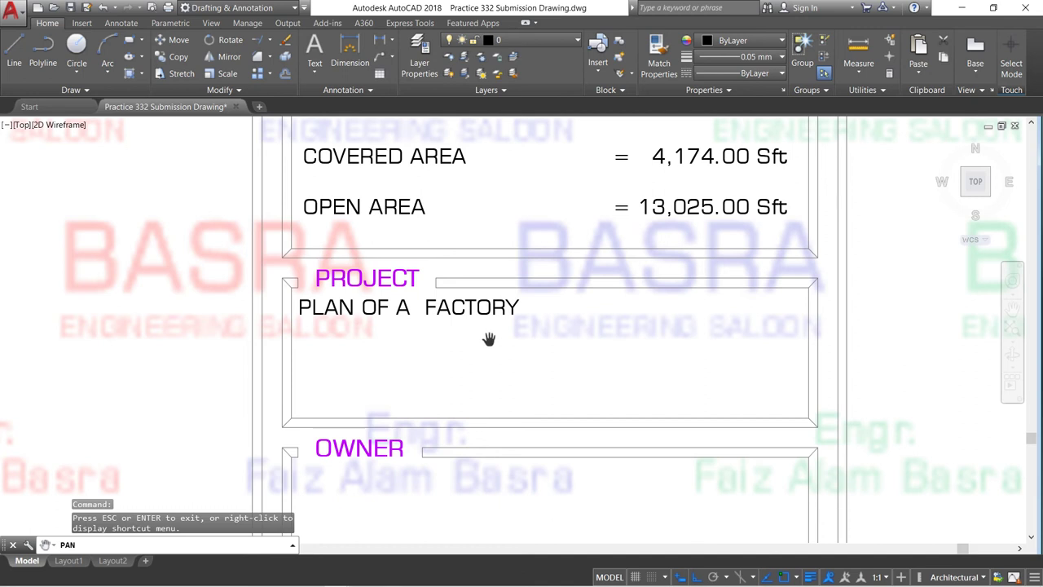
drag(414, 381, 430, 278)
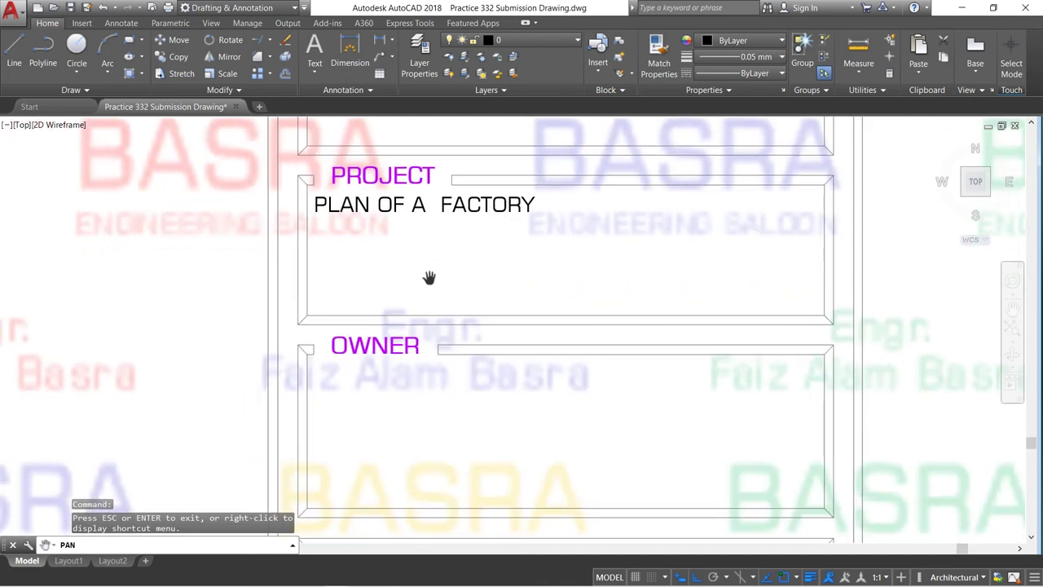
drag(443, 389, 421, 284)
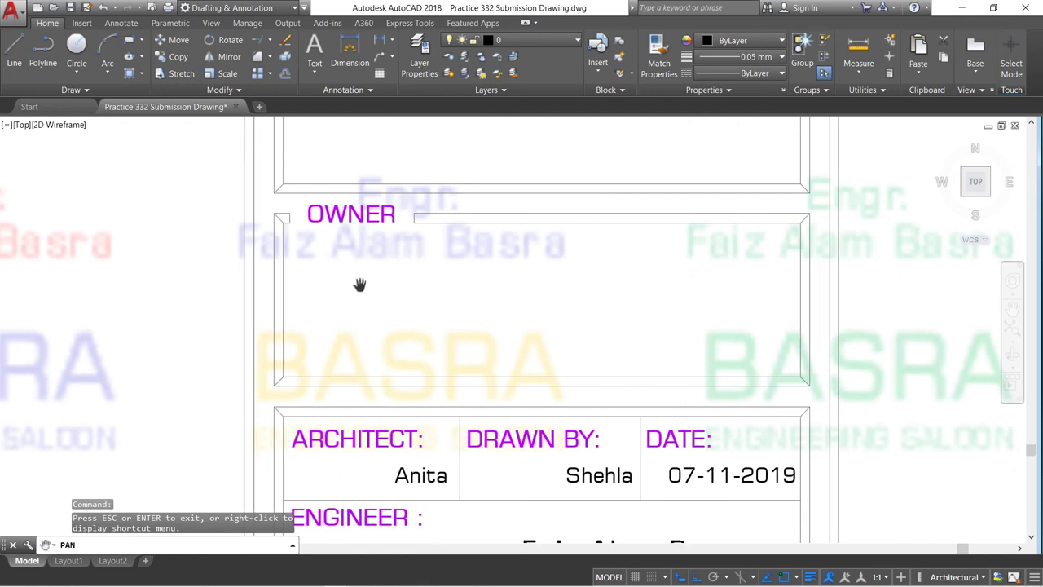
drag(537, 393, 523, 256)
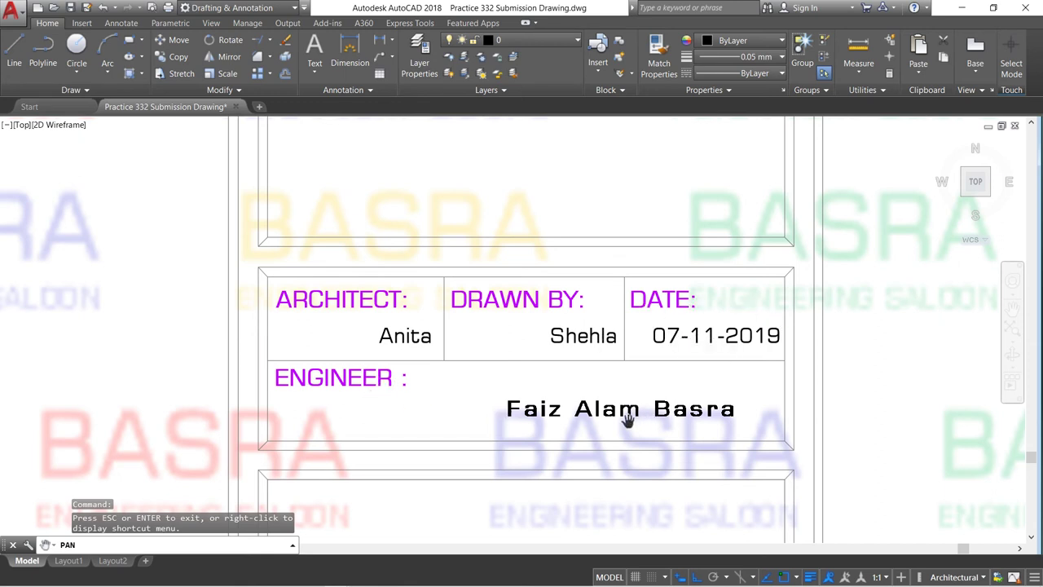
drag(618, 423, 622, 343)
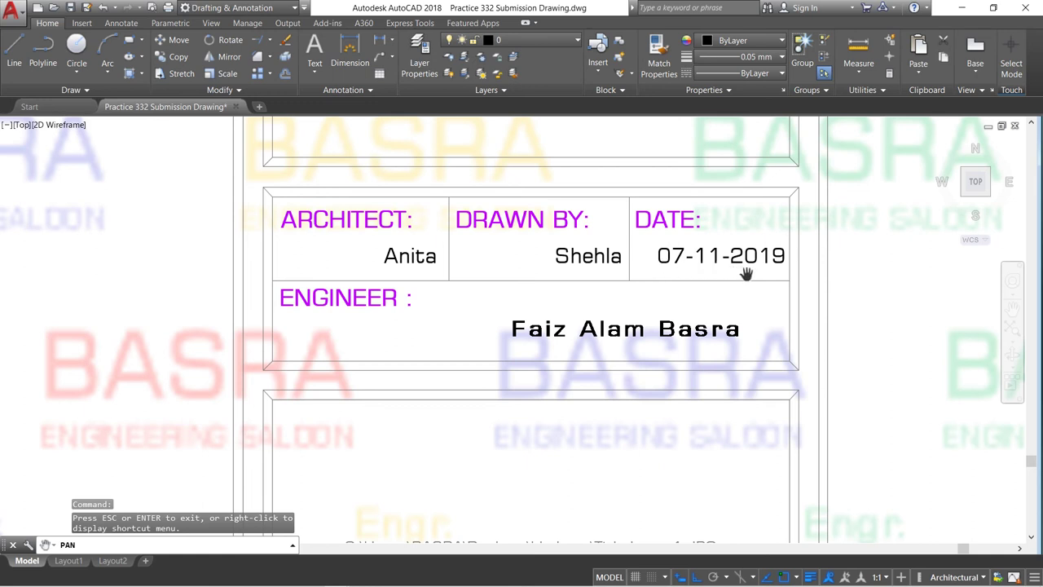
drag(619, 411, 619, 403)
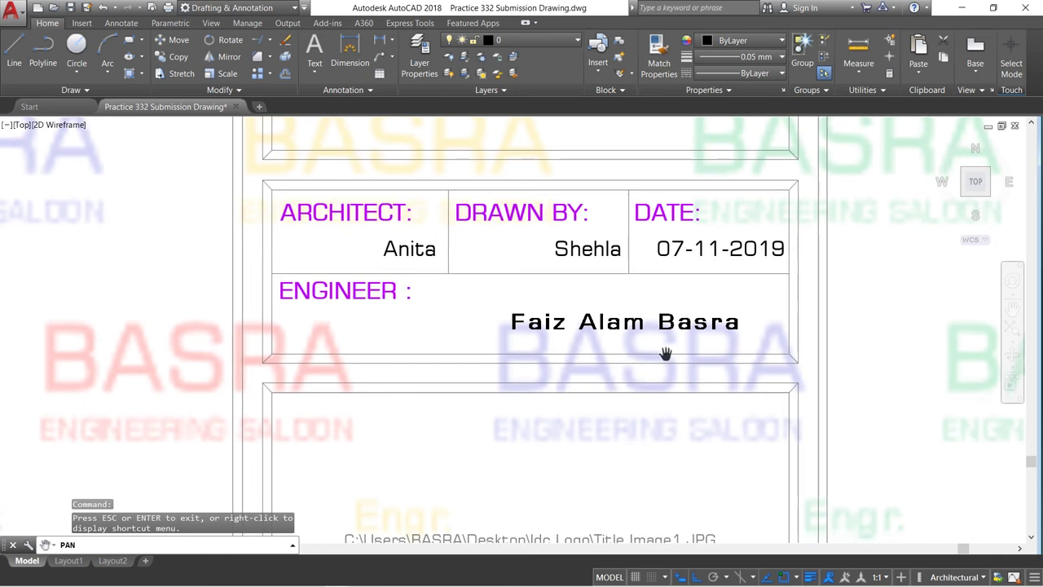
drag(673, 379, 644, 242)
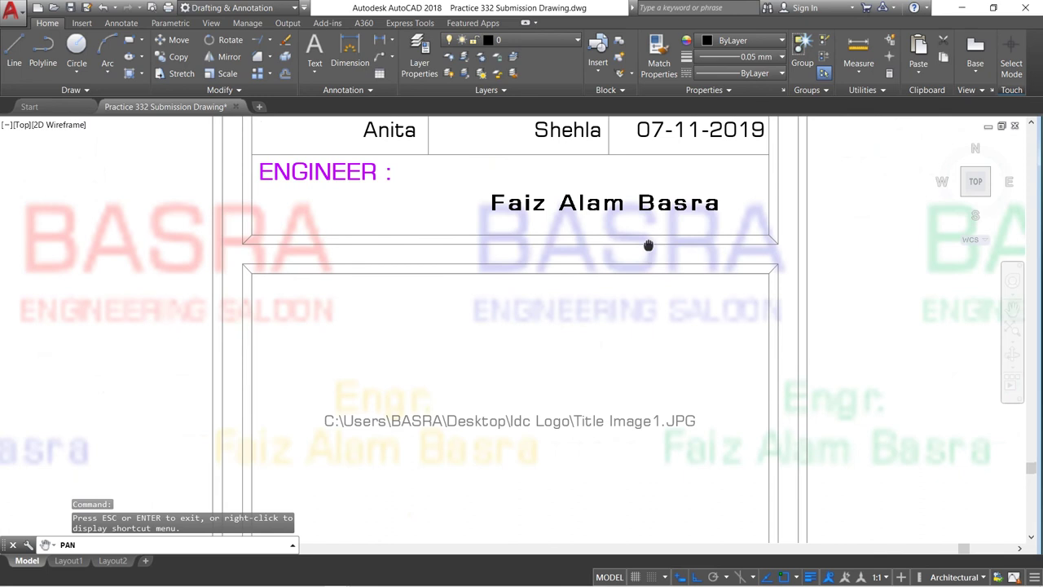
- Exit Pan and delete the old unloaded logo image from the bottom box
right_click(535, 334)
click(565, 349)
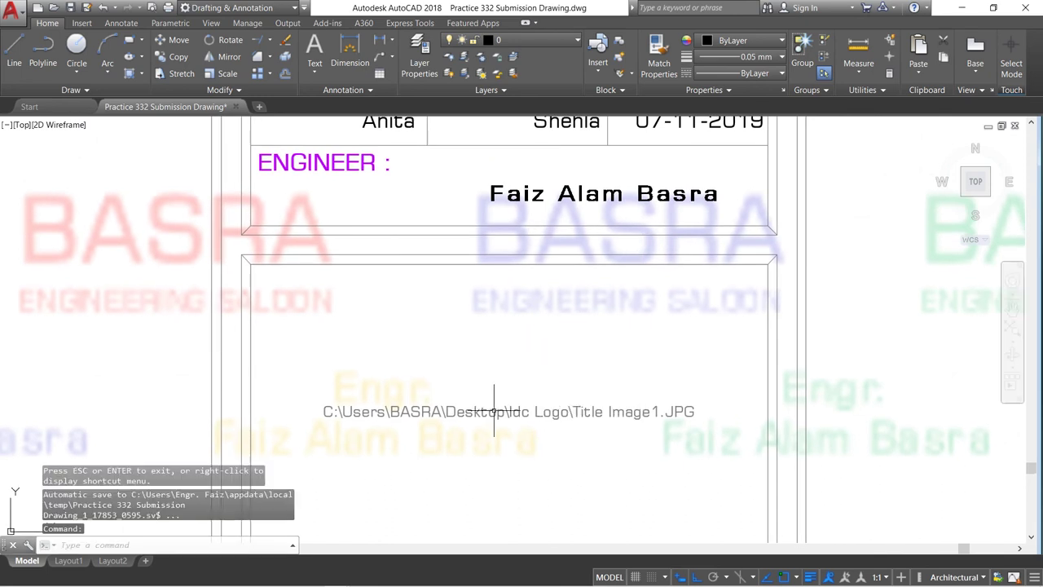
click(498, 409)
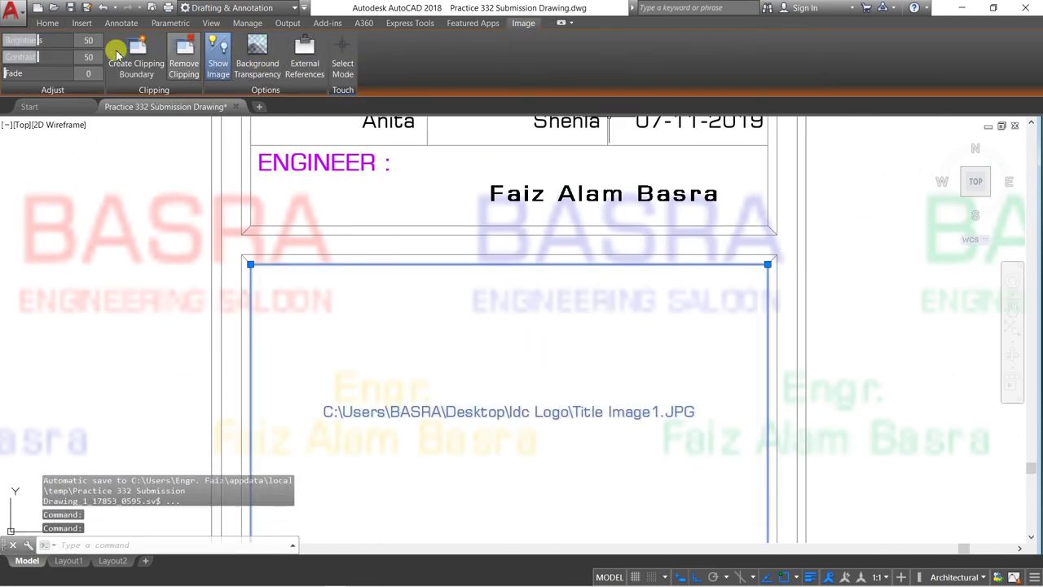
click(47, 23)
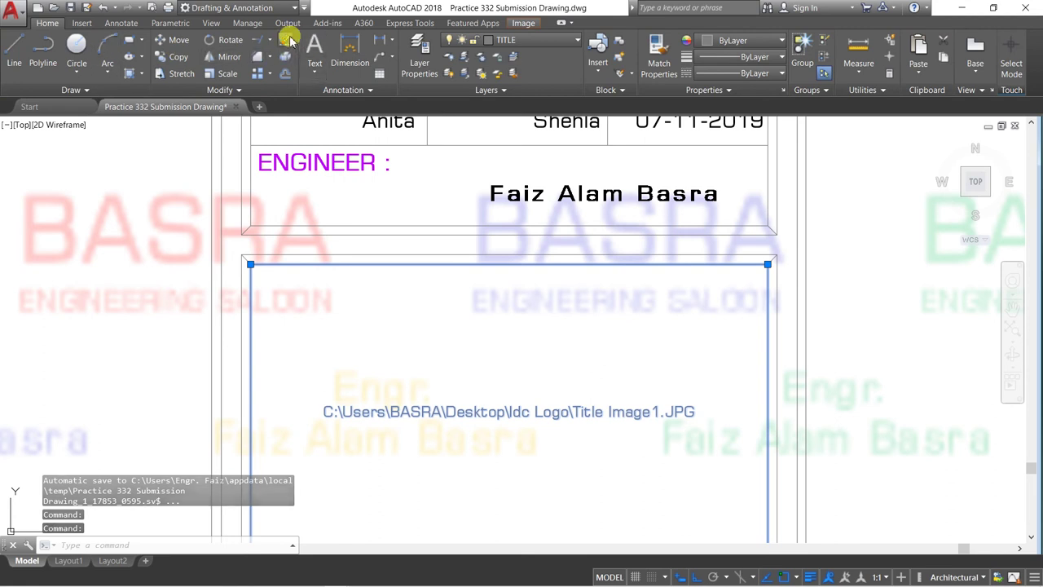
click(284, 39)
- Attach the TITLE image from the box's lower-left corner, scaled to fill it, with Ortho off
click(82, 22)
click(235, 57)
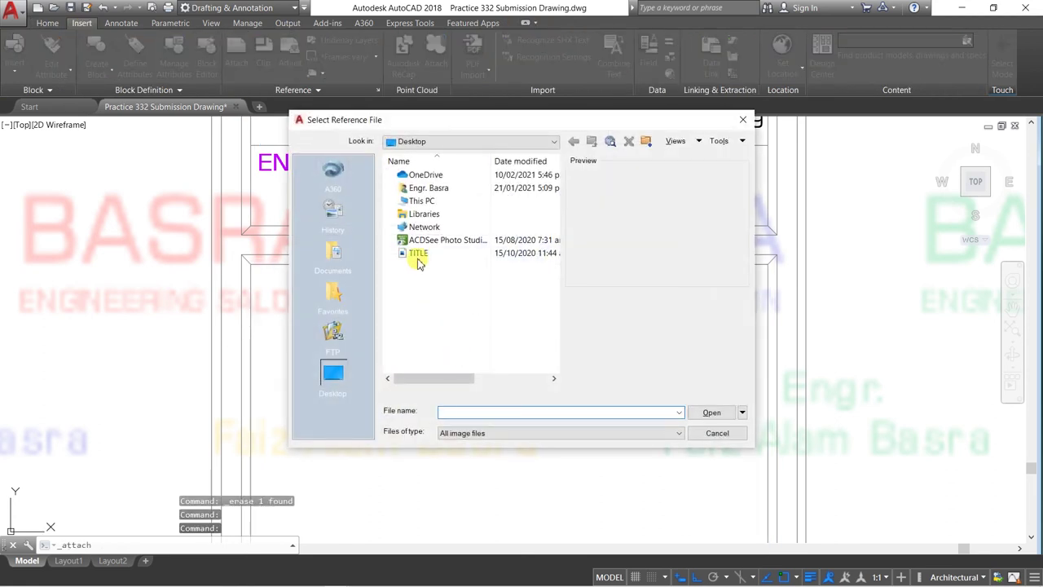
click(418, 253)
click(712, 412)
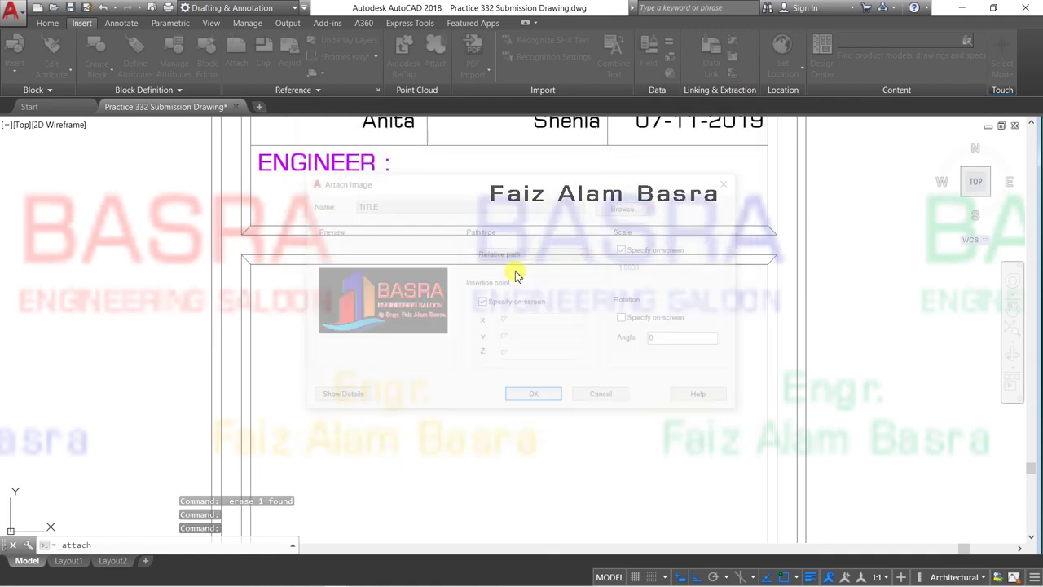
click(534, 397)
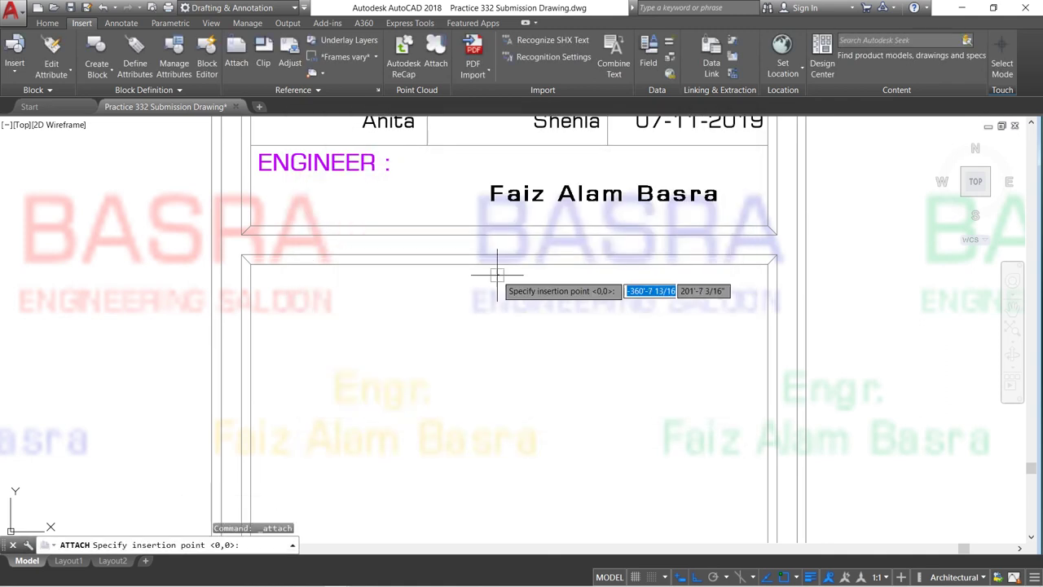
scroll(496, 277, down, 2)
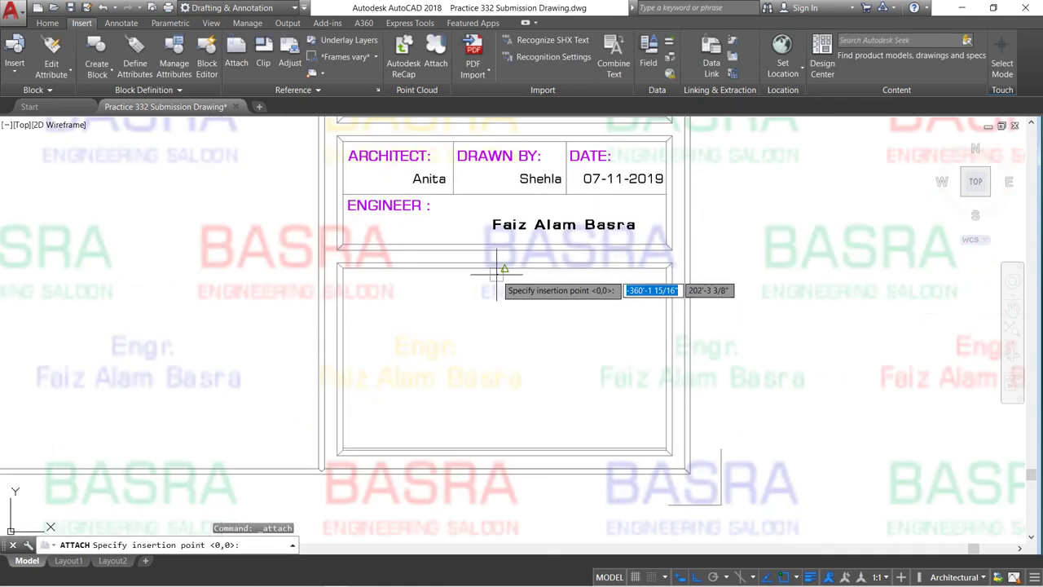
click(344, 446)
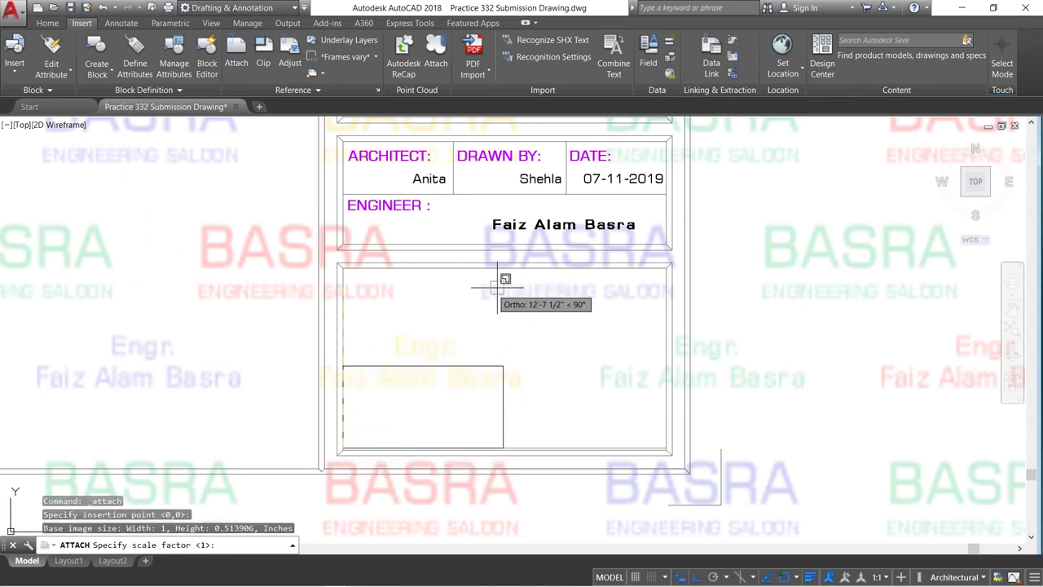
click(664, 261)
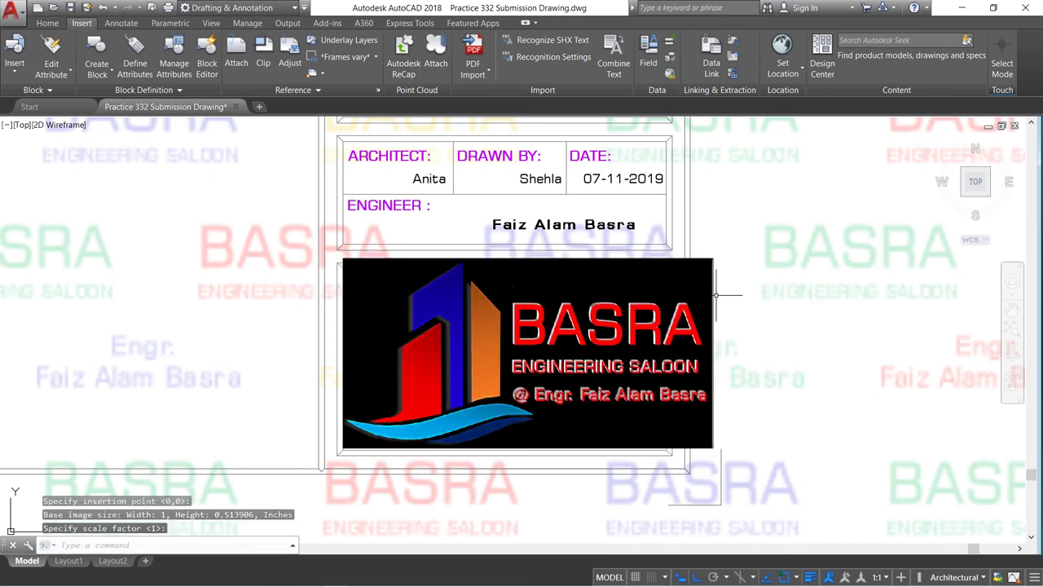
click(697, 577)
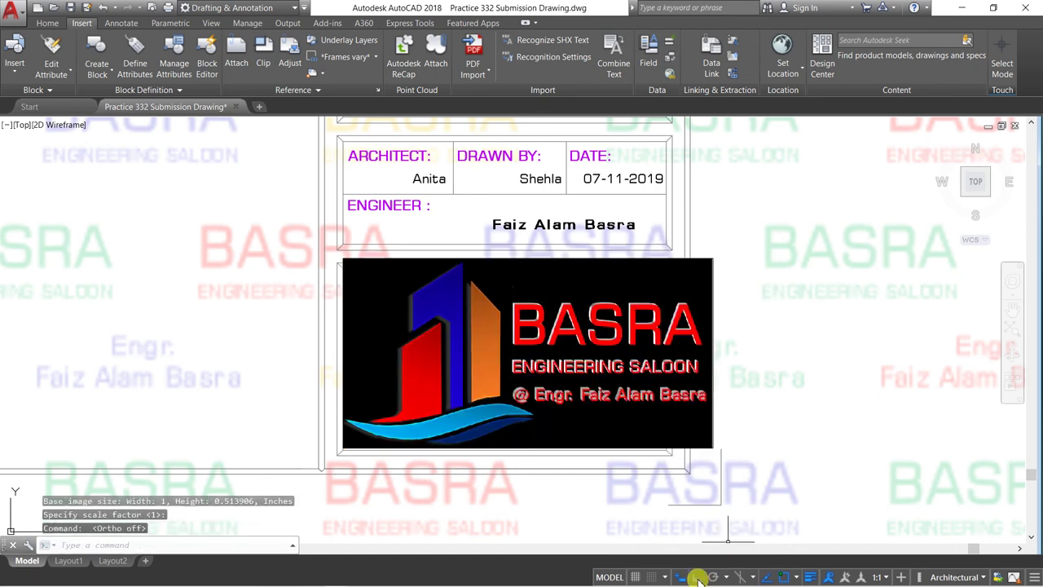
- Stretch the BASRA logo by its top-right grip so it fits inside the bottom box border
click(712, 244)
click(703, 264)
click(713, 259)
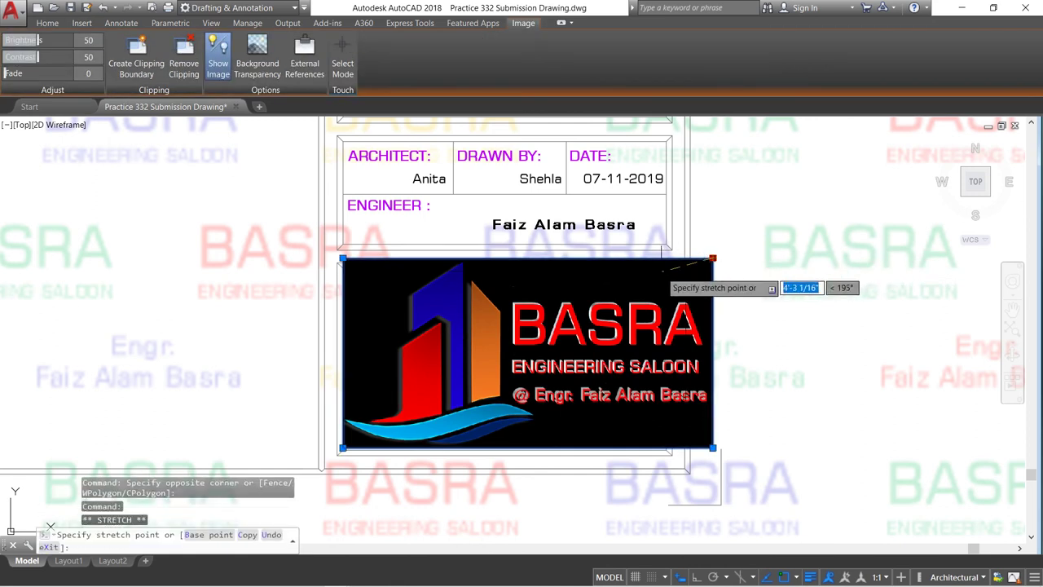
click(693, 269)
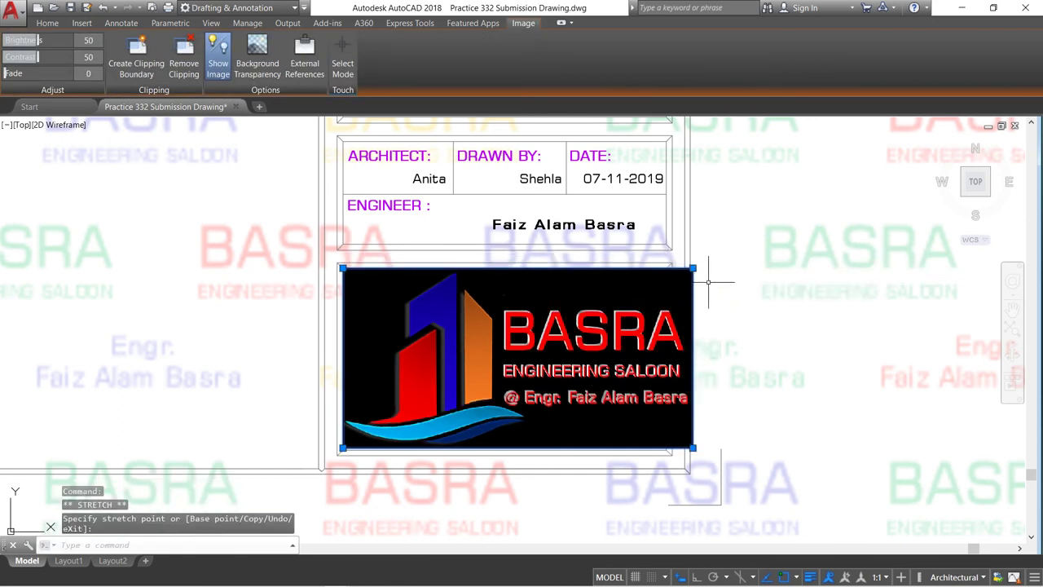
click(641, 285)
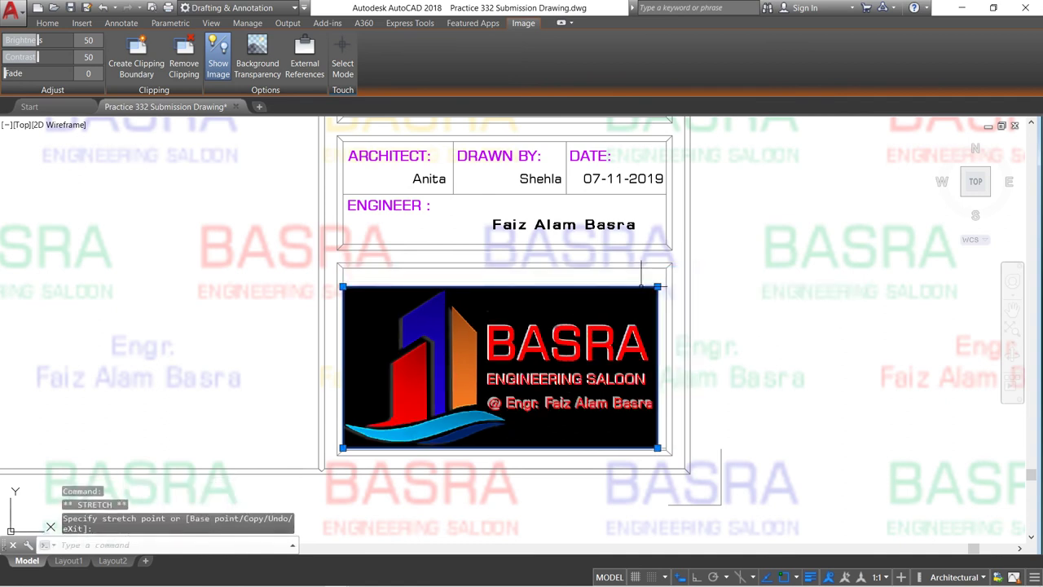
click(666, 282)
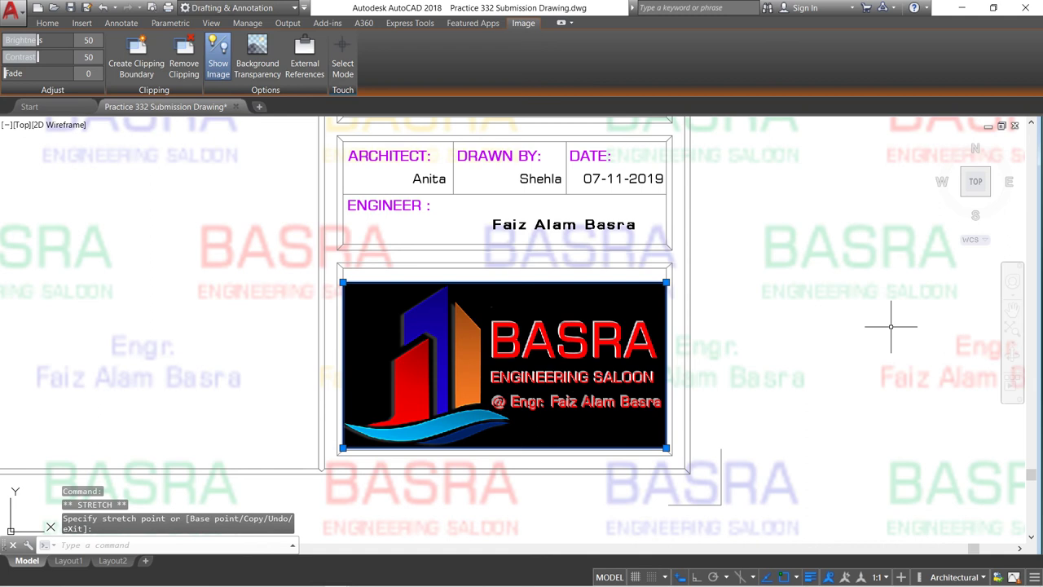
key(Escape)
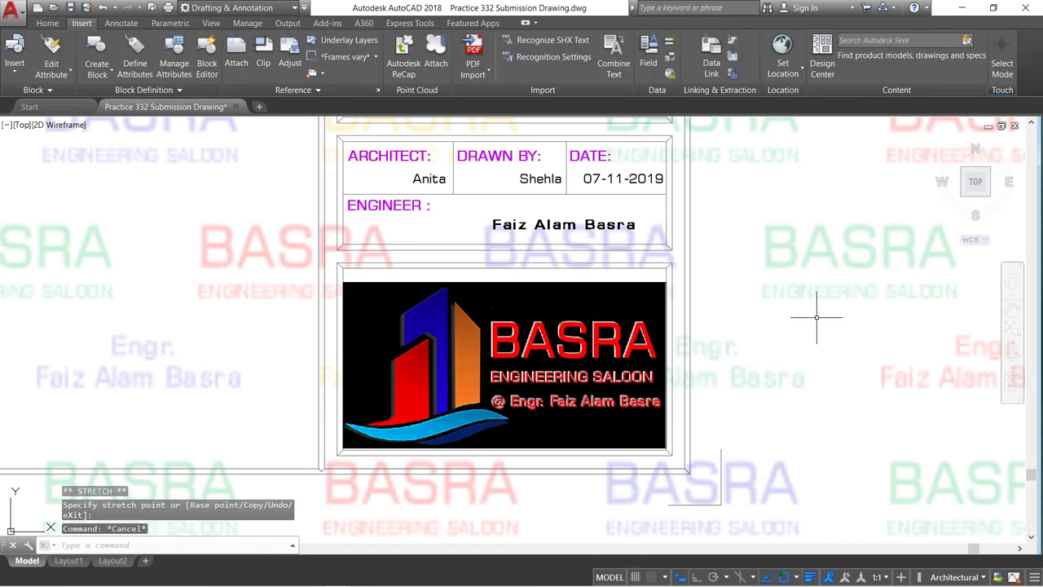
scroll(549, 376, up, 2)
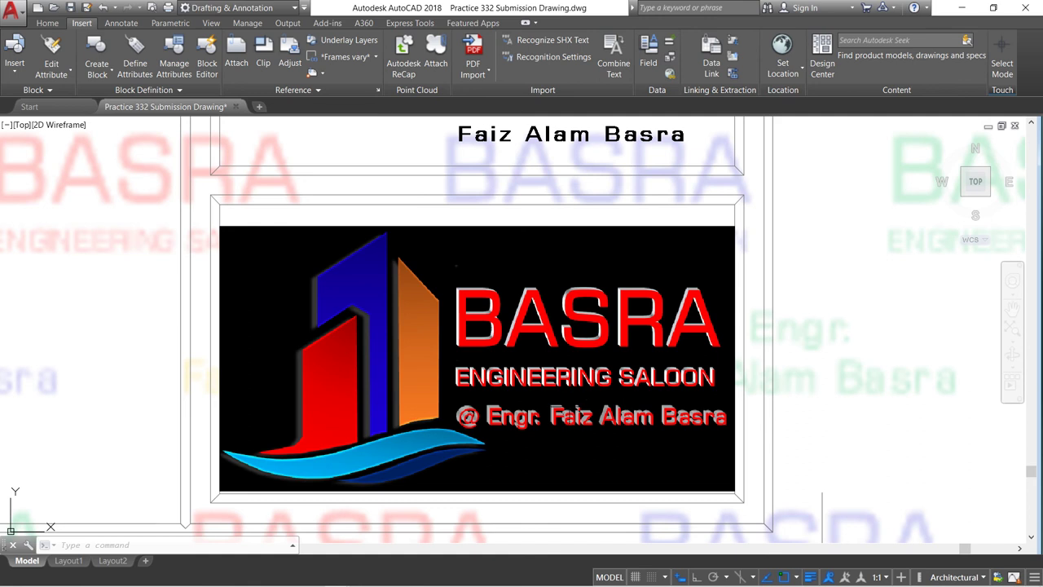
scroll(822, 537, down, 2)
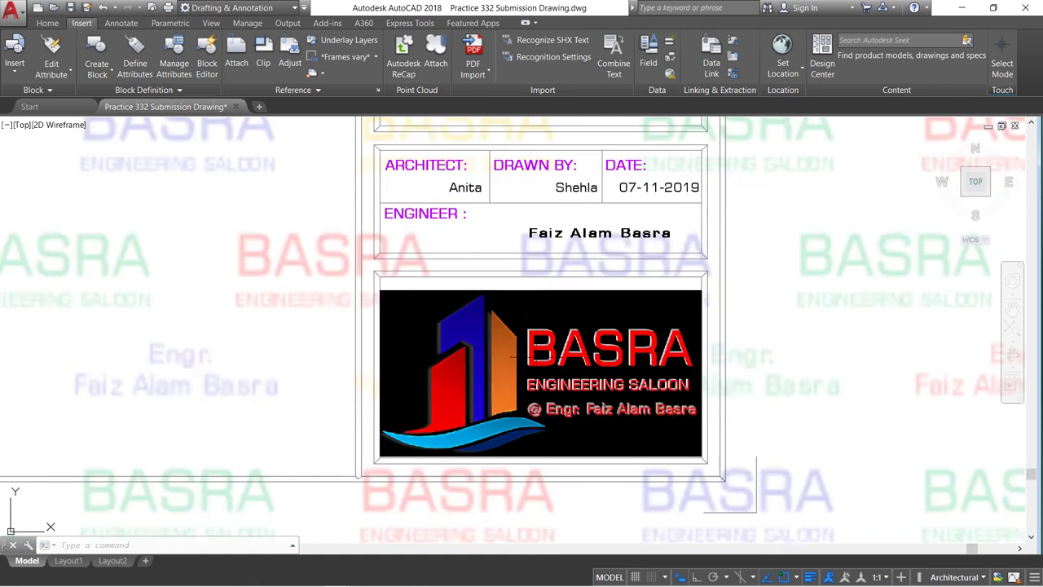
scroll(633, 407, down, 2)
scroll(632, 407, down, 2)
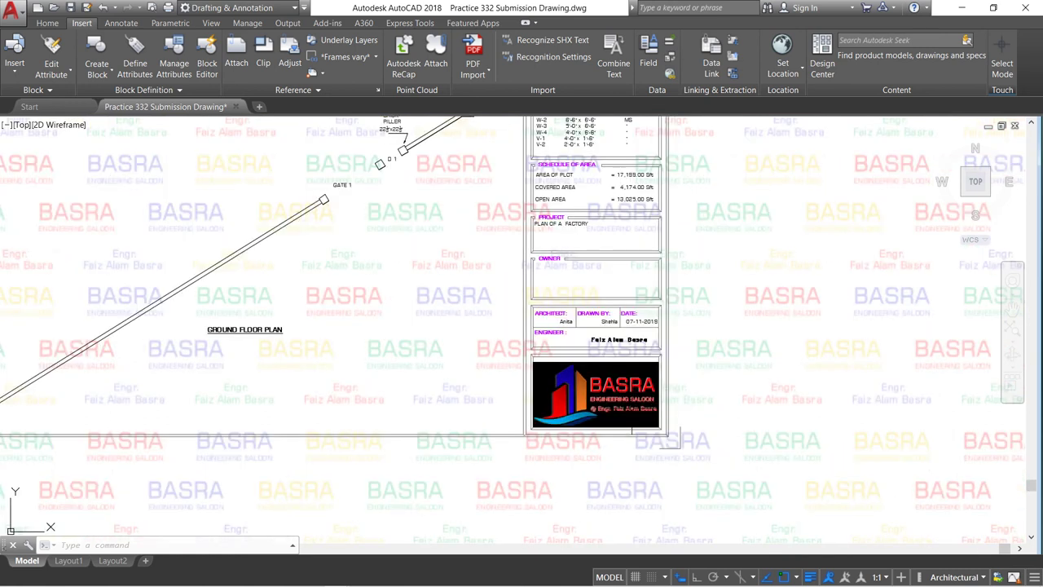
scroll(580, 352, down, 2)
scroll(580, 352, down, 1)
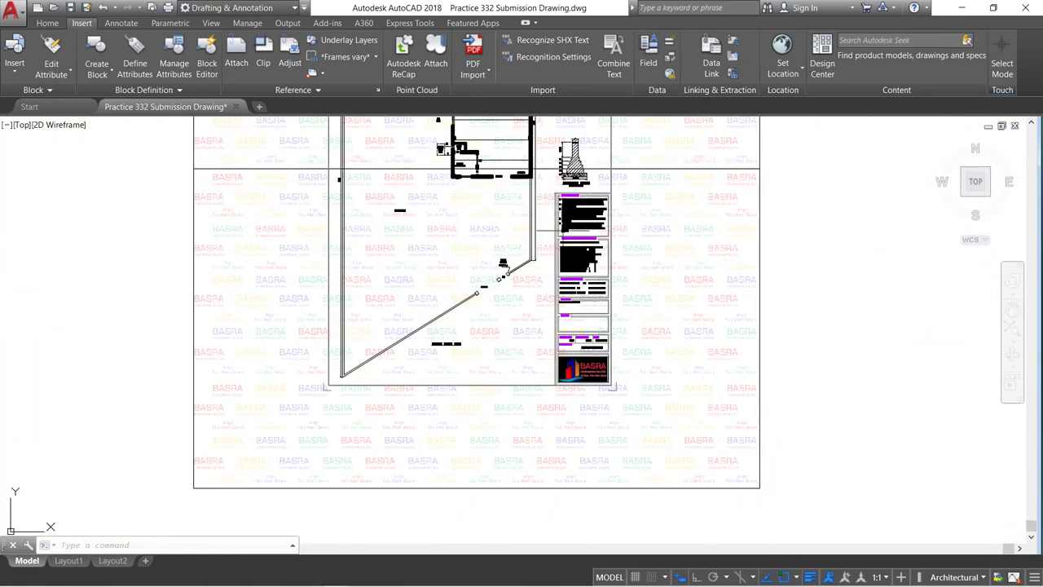
click(1012, 308)
mouse_move(628, 264)
mouse_down()
mouse_move(614, 268)
mouse_move(614, 394)
mouse_move(549, 451)
mouse_move(534, 491)
mouse_up()
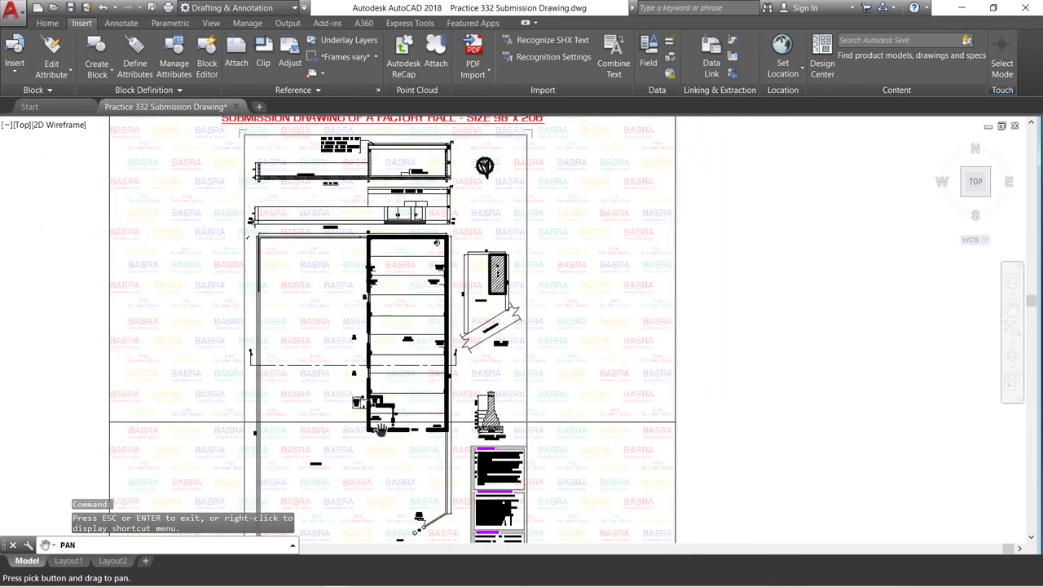
scroll(372, 139, up, 2)
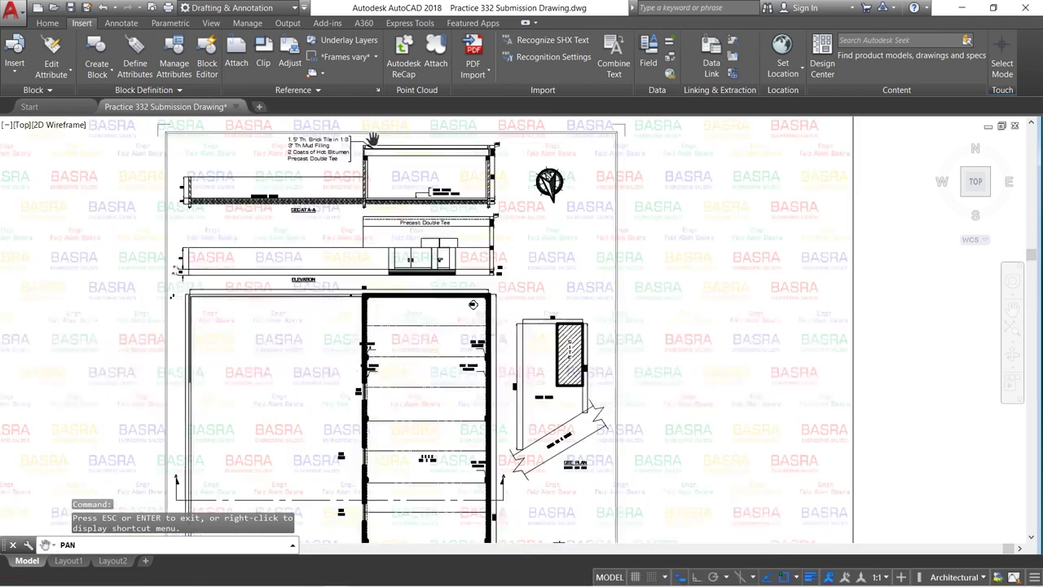
mouse_move(373, 139)
mouse_down()
mouse_move(409, 254)
mouse_move(402, 186)
mouse_up()
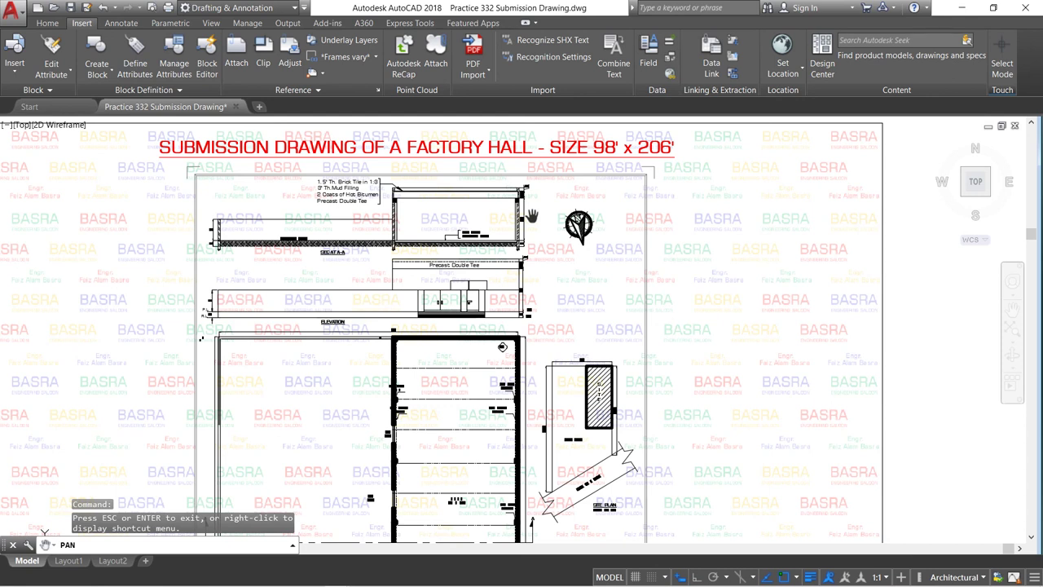
drag(750, 440, 661, 280)
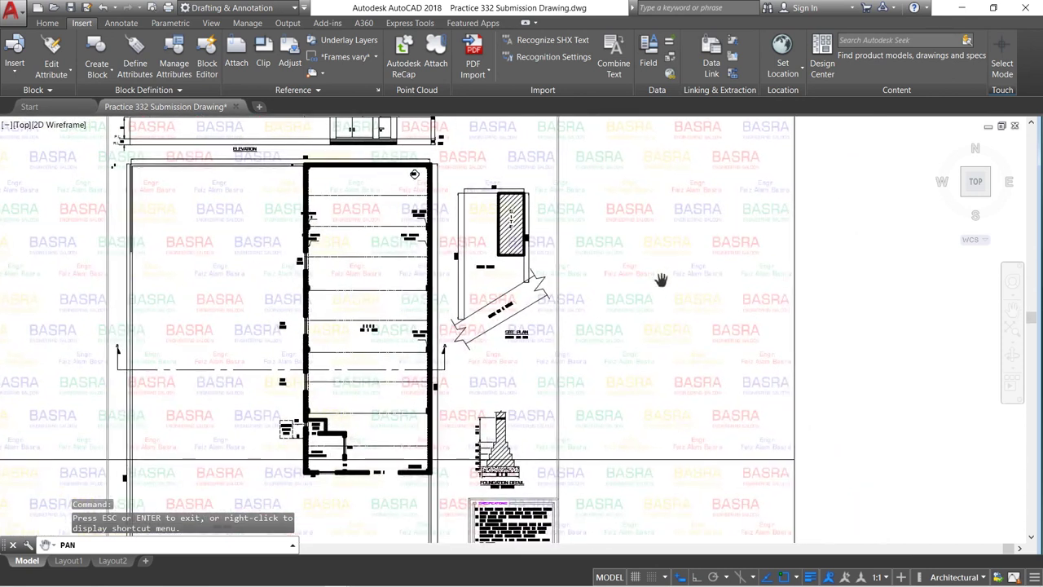
drag(610, 483, 604, 335)
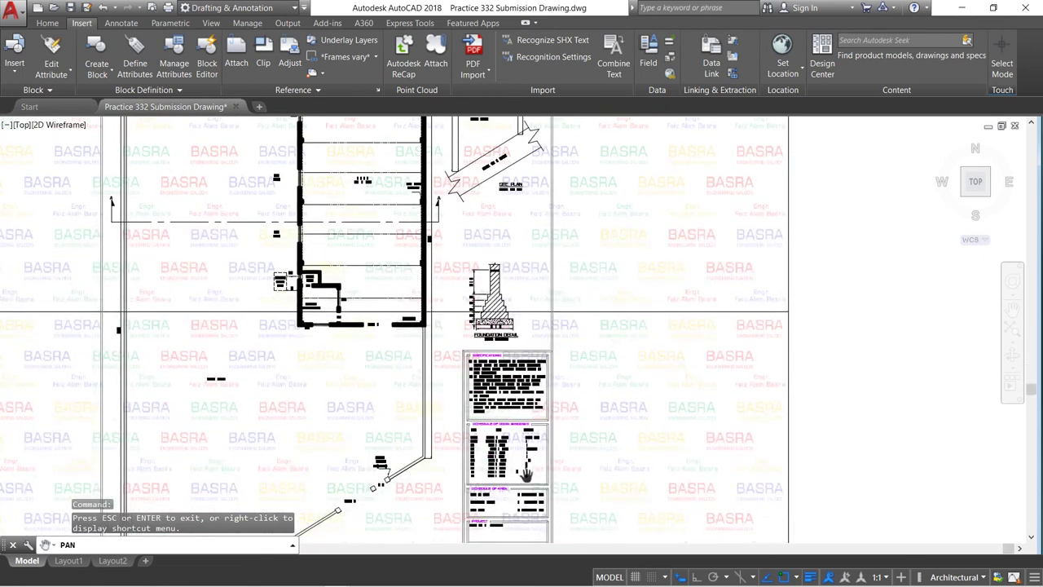
drag(522, 495, 532, 376)
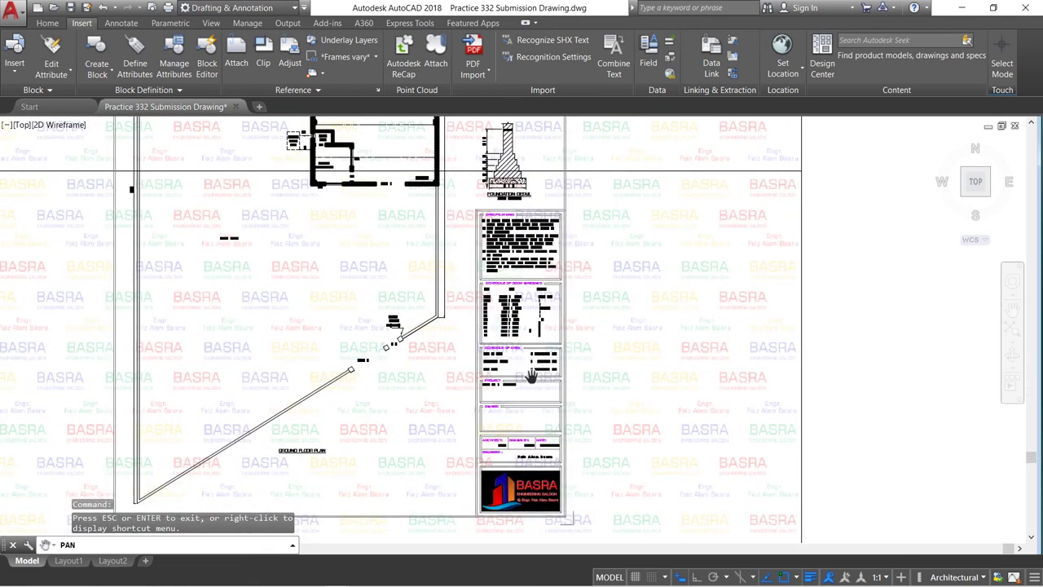
scroll(531, 377, up, 2)
scroll(531, 372, up, 4)
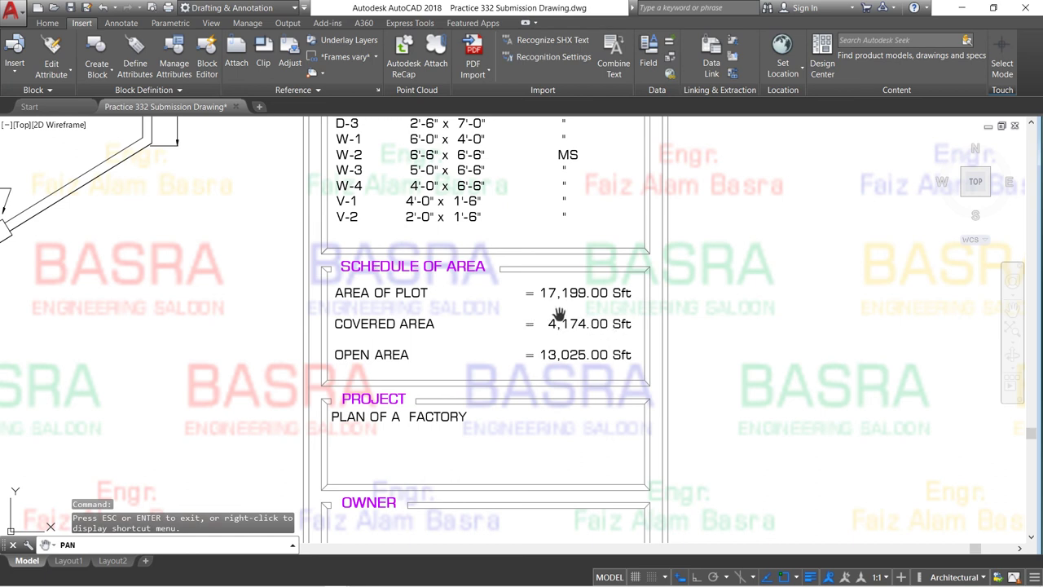
drag(512, 404, 625, 340)
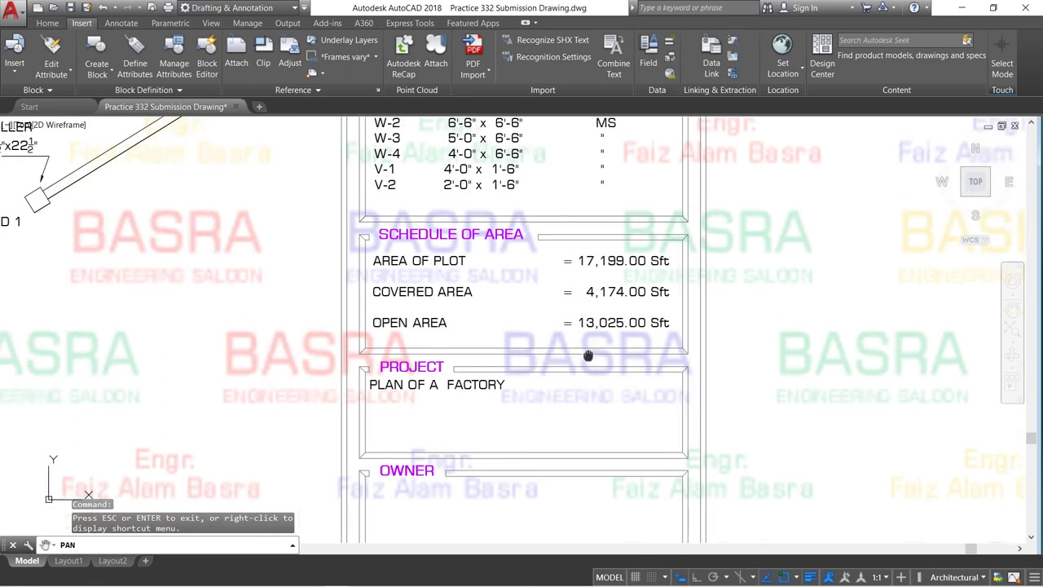
scroll(624, 345, down, 2)
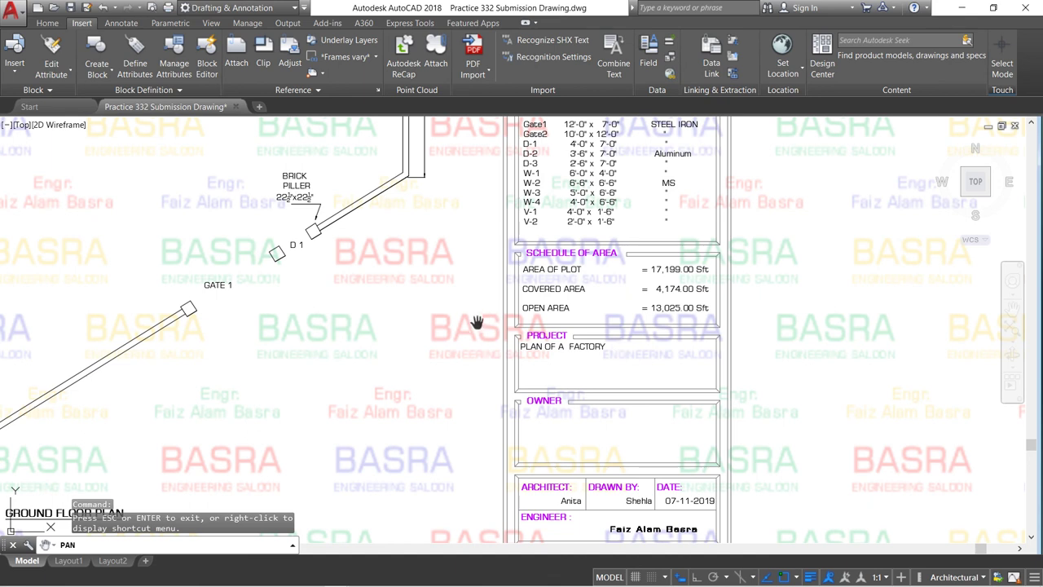
scroll(481, 312, down, 2)
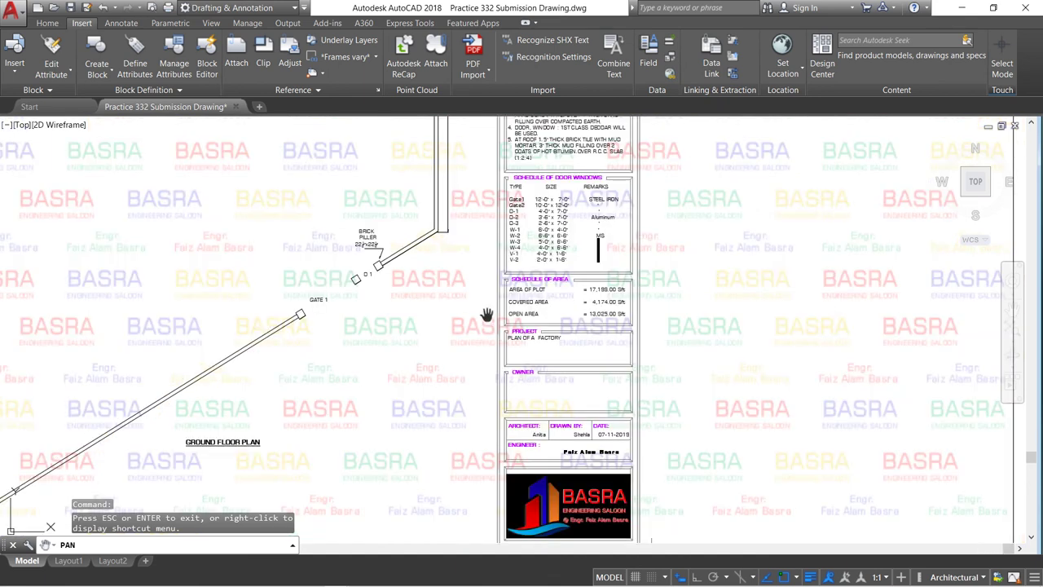
drag(495, 312, 510, 348)
scroll(514, 352, down, 2)
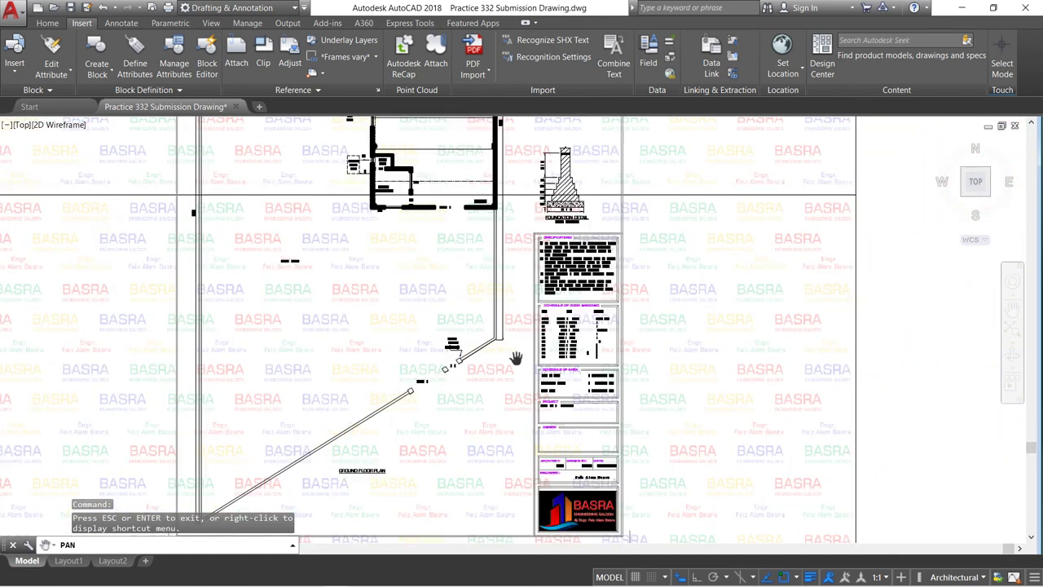
drag(457, 268, 454, 417)
drag(457, 167, 457, 303)
drag(449, 232, 447, 349)
drag(438, 279, 437, 306)
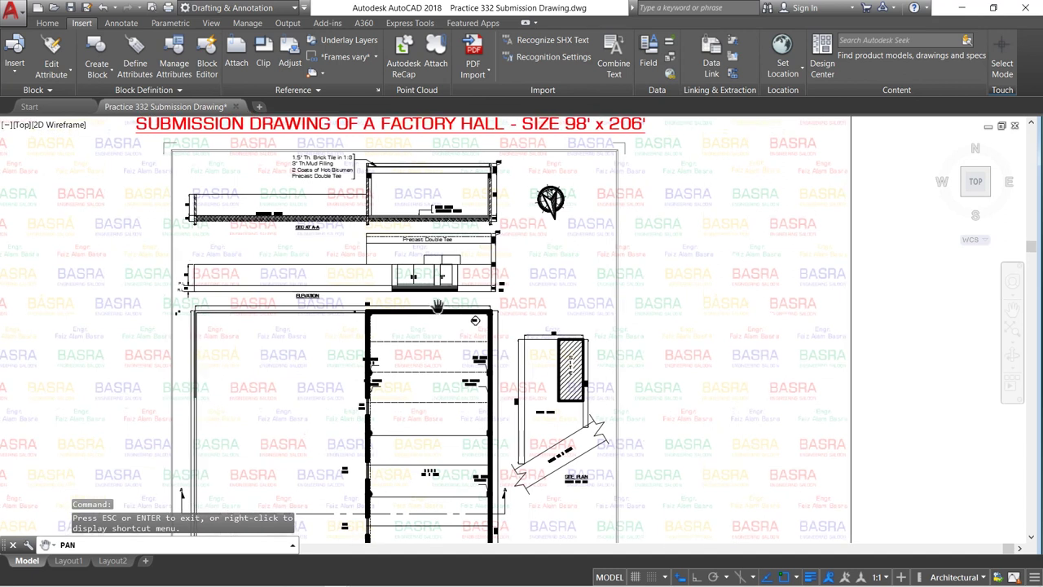
drag(372, 281, 359, 409)
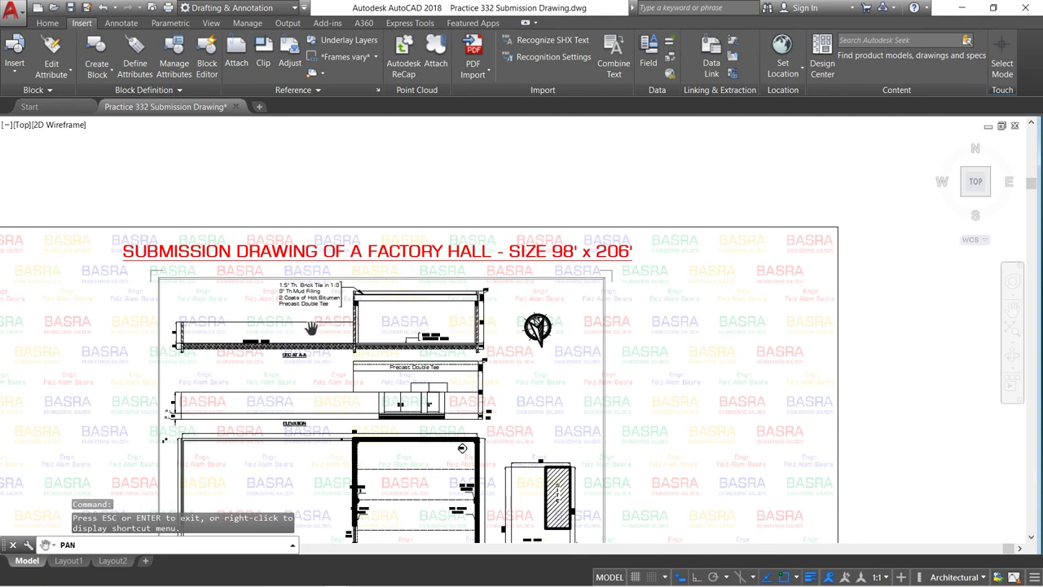
scroll(311, 328, up, 2)
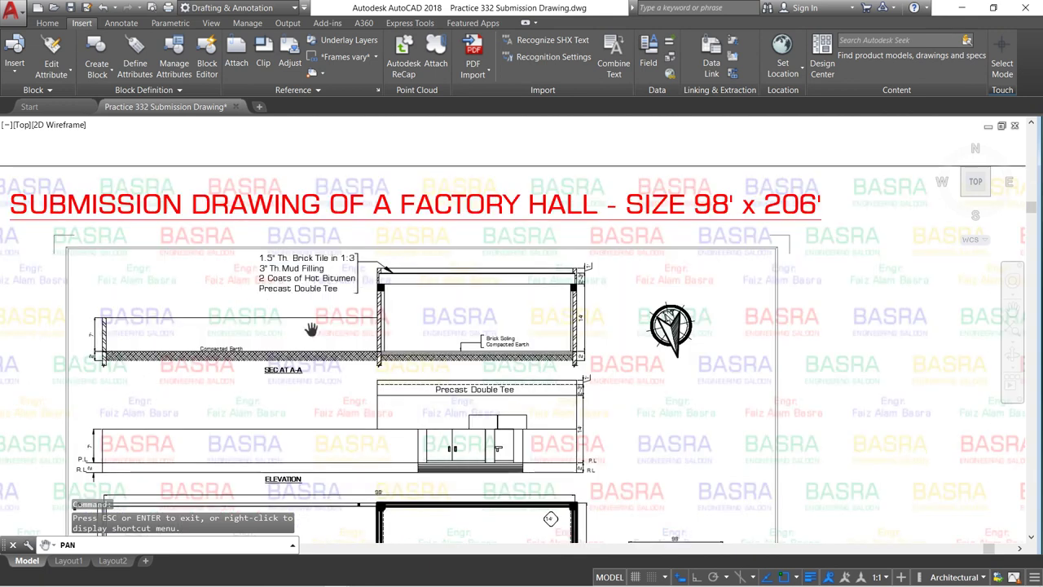
drag(436, 335, 475, 297)
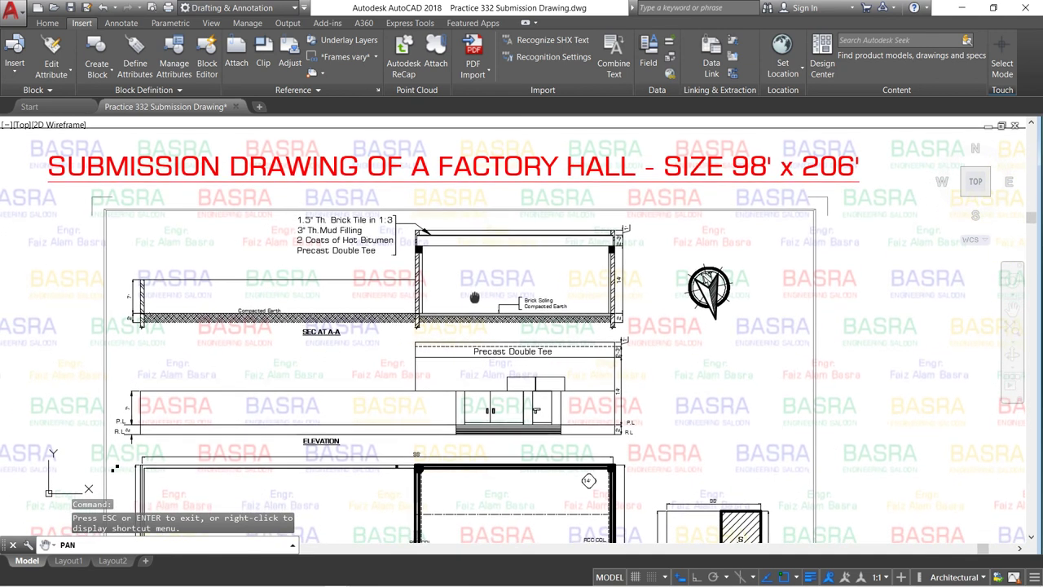
drag(474, 298, 474, 288)
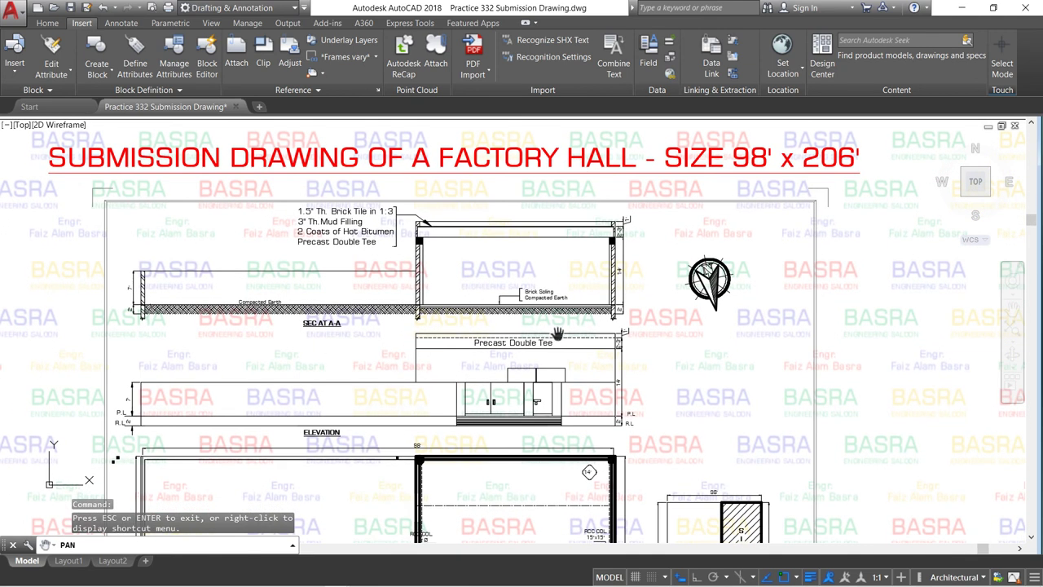